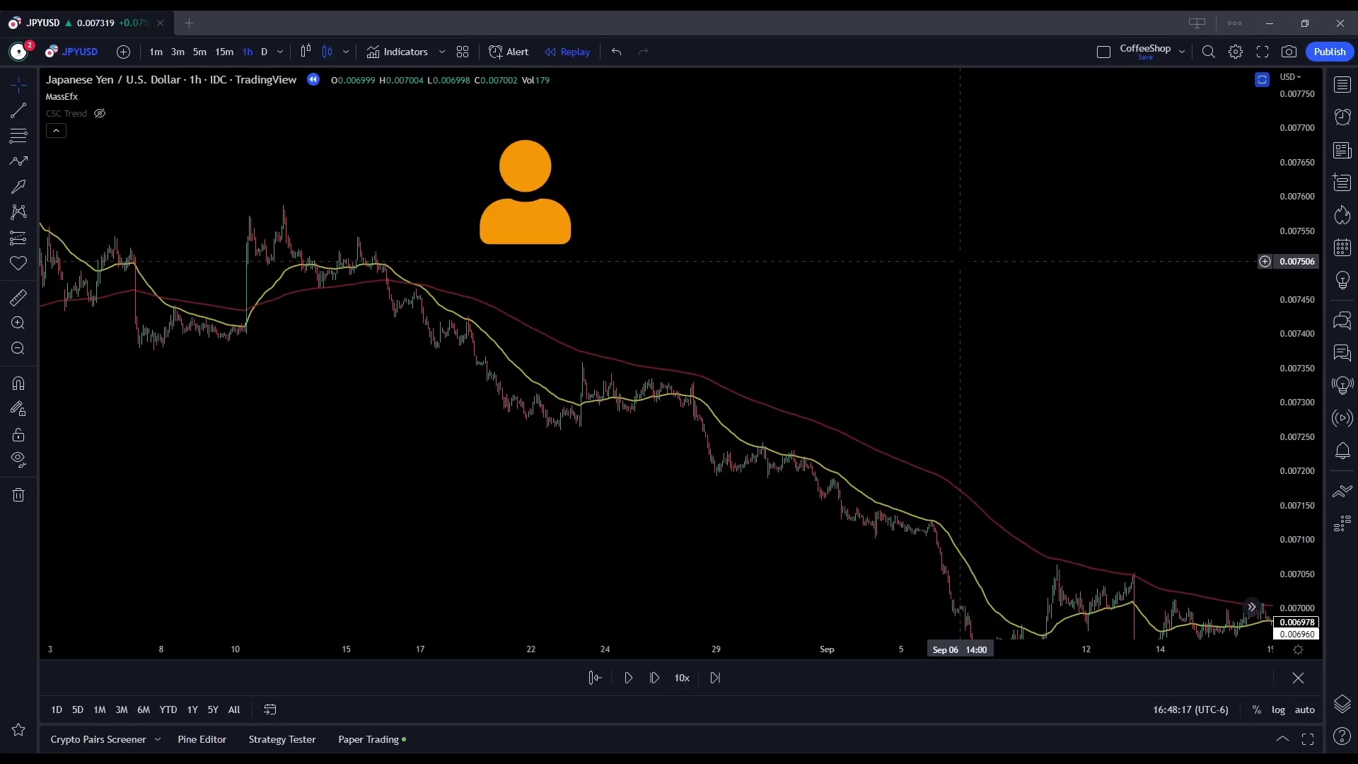
- Shift the JPYUSD 1h chart toward the more recent candles
drag(937, 300, 802, 275)
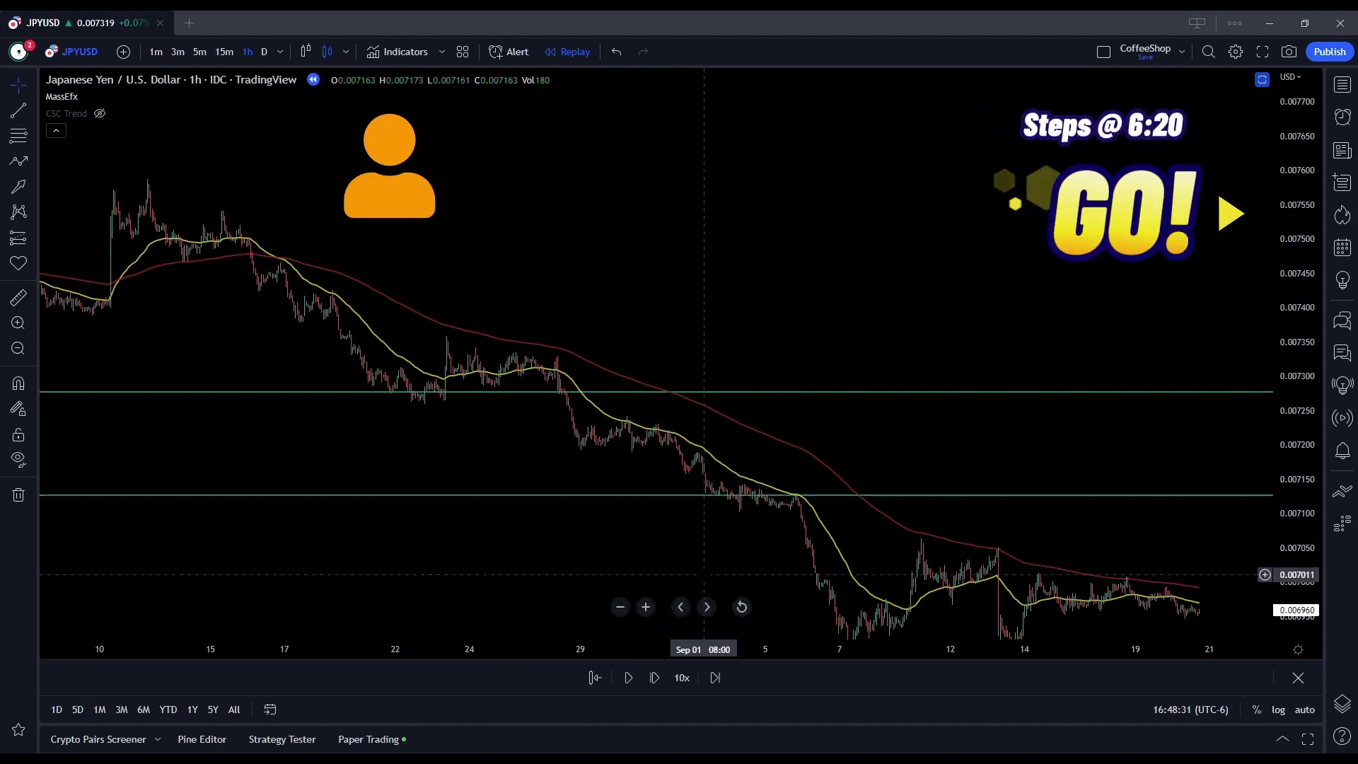
- Add horizontal lines at the 0.007003 and 0.007431 price levels
key(alt+h)
drag(486, 428, 769, 451)
drag(451, 351, 465, 410)
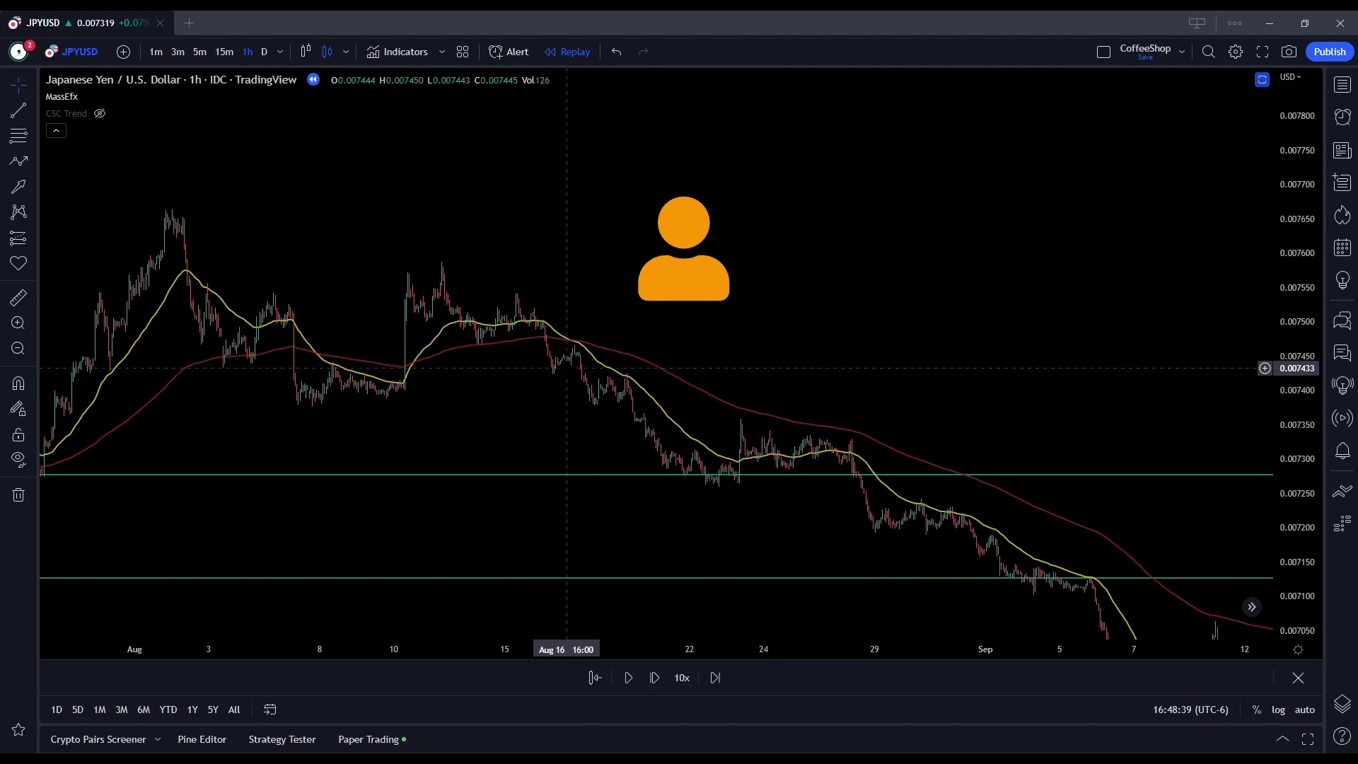
key(alt+h)
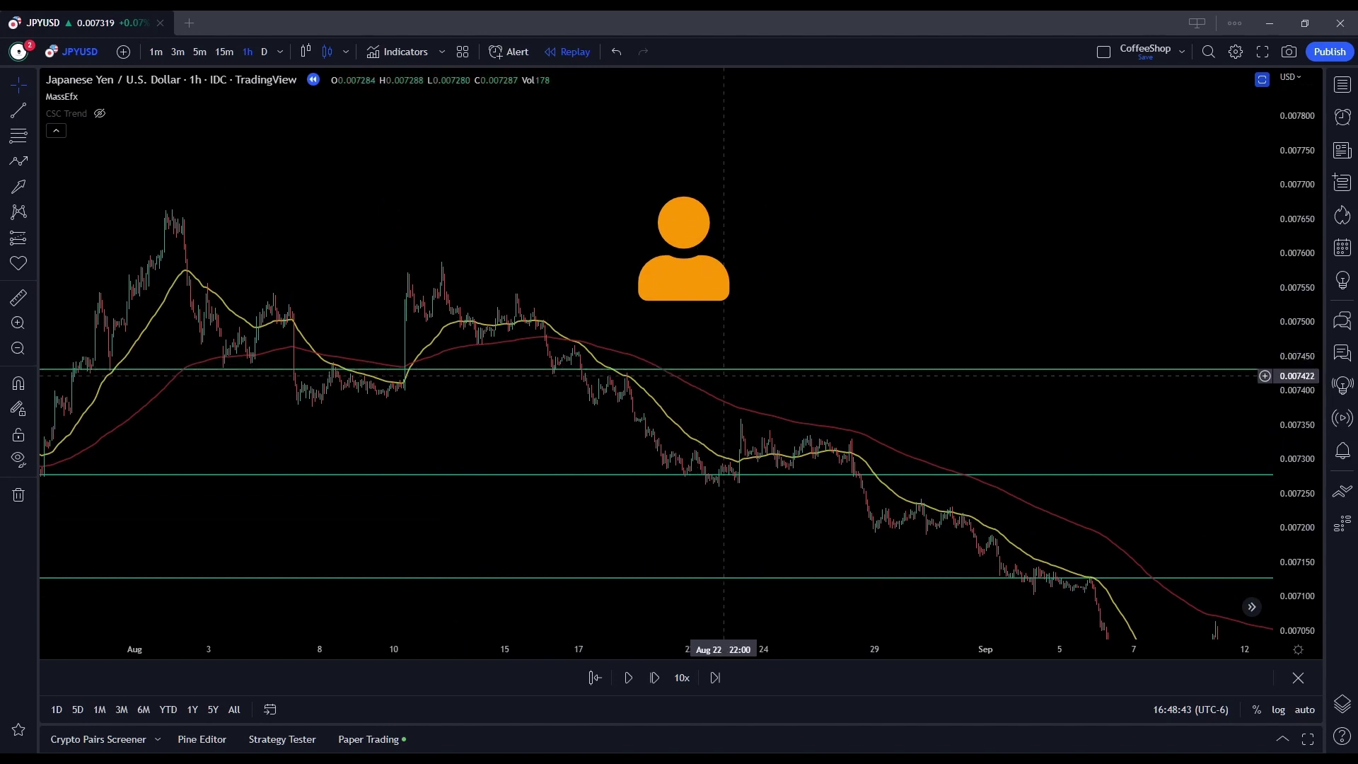
- Pan and zoom back through the May–July price history to review the levels
scroll(723, 375, down, 3)
mouse_move(424, 425)
mouse_down()
mouse_move(700, 425)
mouse_move(879, 378)
mouse_up()
drag(779, 385, 1008, 375)
drag(596, 467, 795, 461)
scroll(813, 460, down, 2)
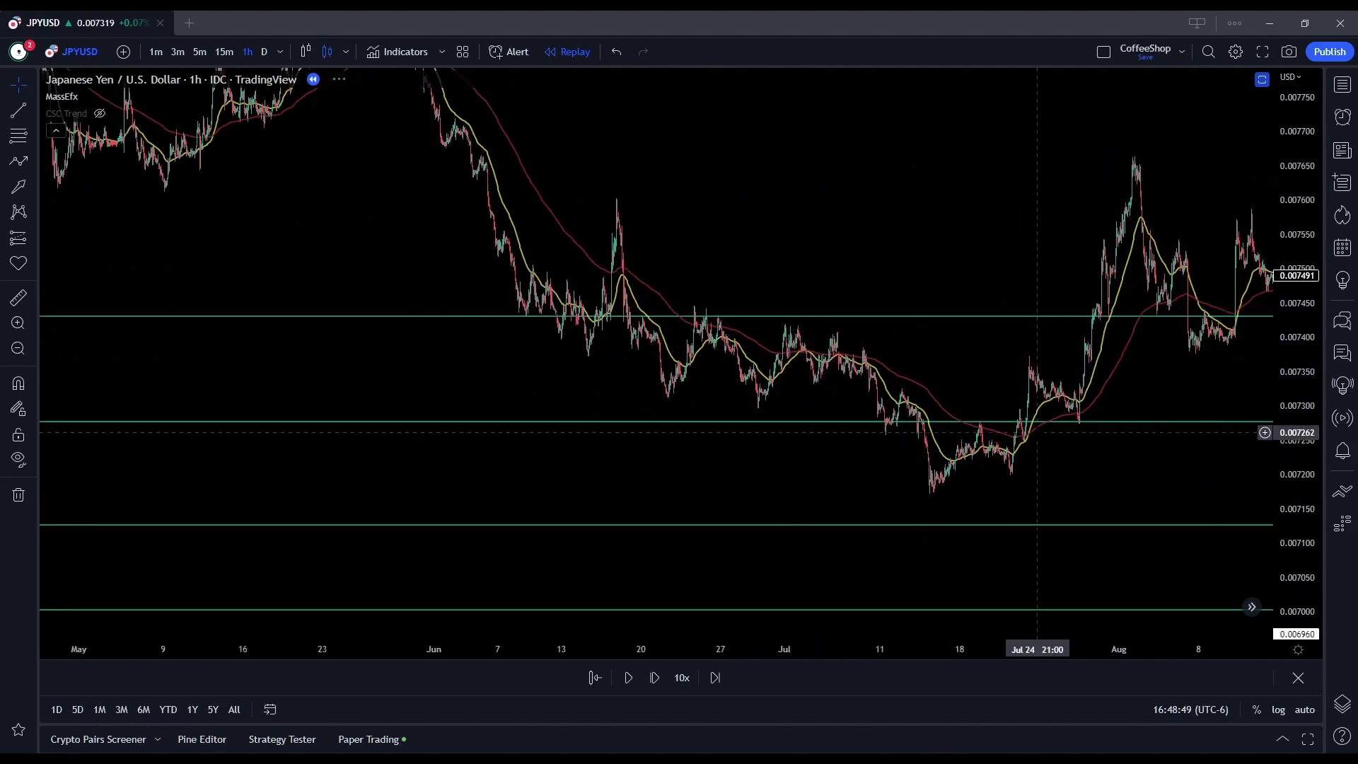
scroll(849, 361, down, 3)
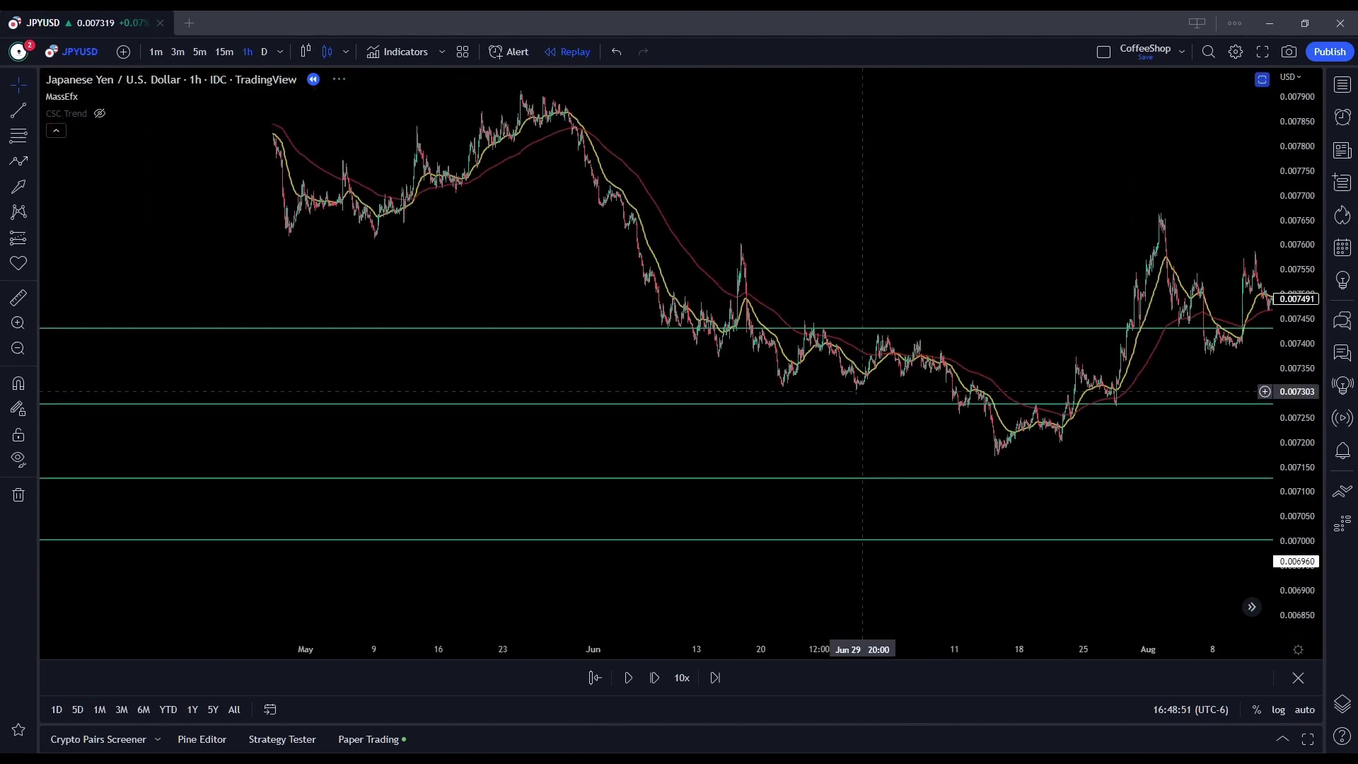
scroll(643, 361, down, 1)
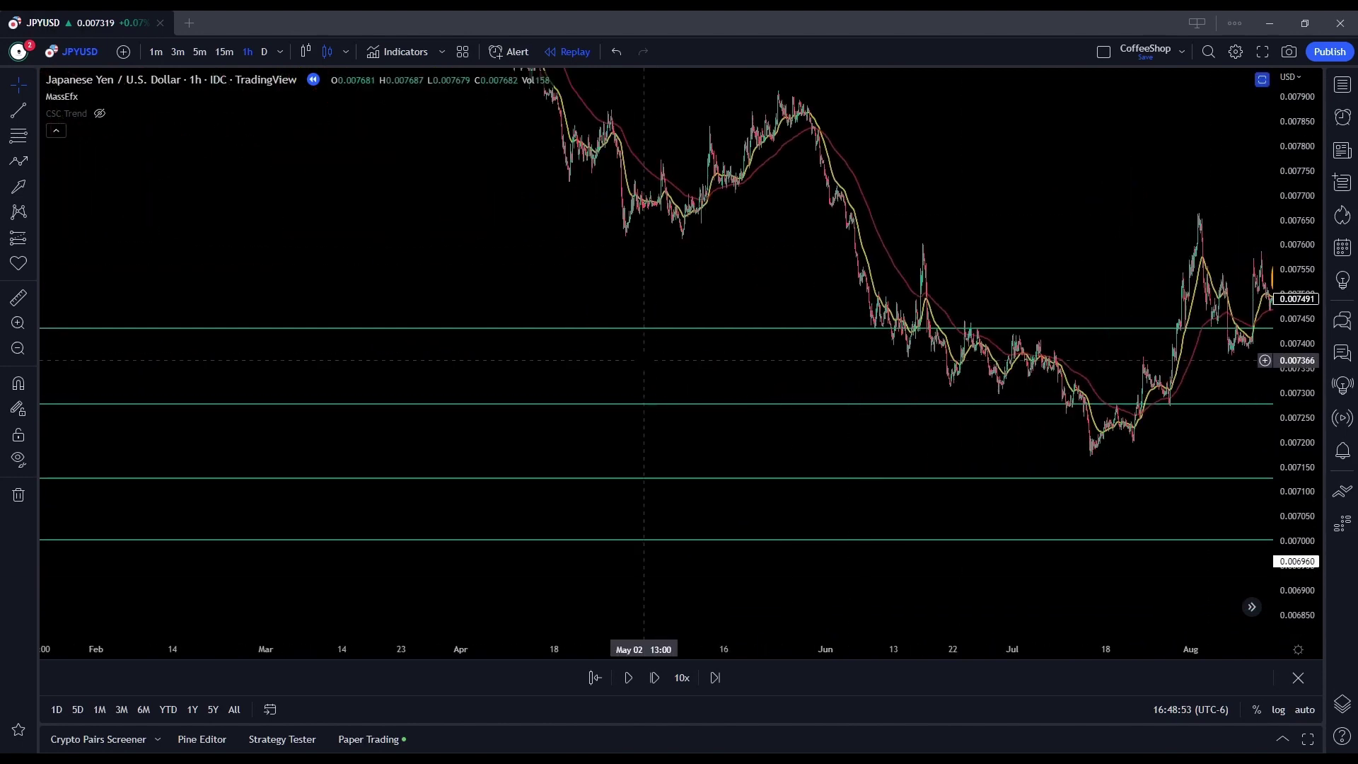
scroll(644, 361, up, 7)
- Return to the July–September candles and box-select all four horizontal lines
drag(935, 366, 226, 407)
drag(1150, 224, 641, 233)
drag(707, 420, 542, 317)
scroll(543, 317, up, 2)
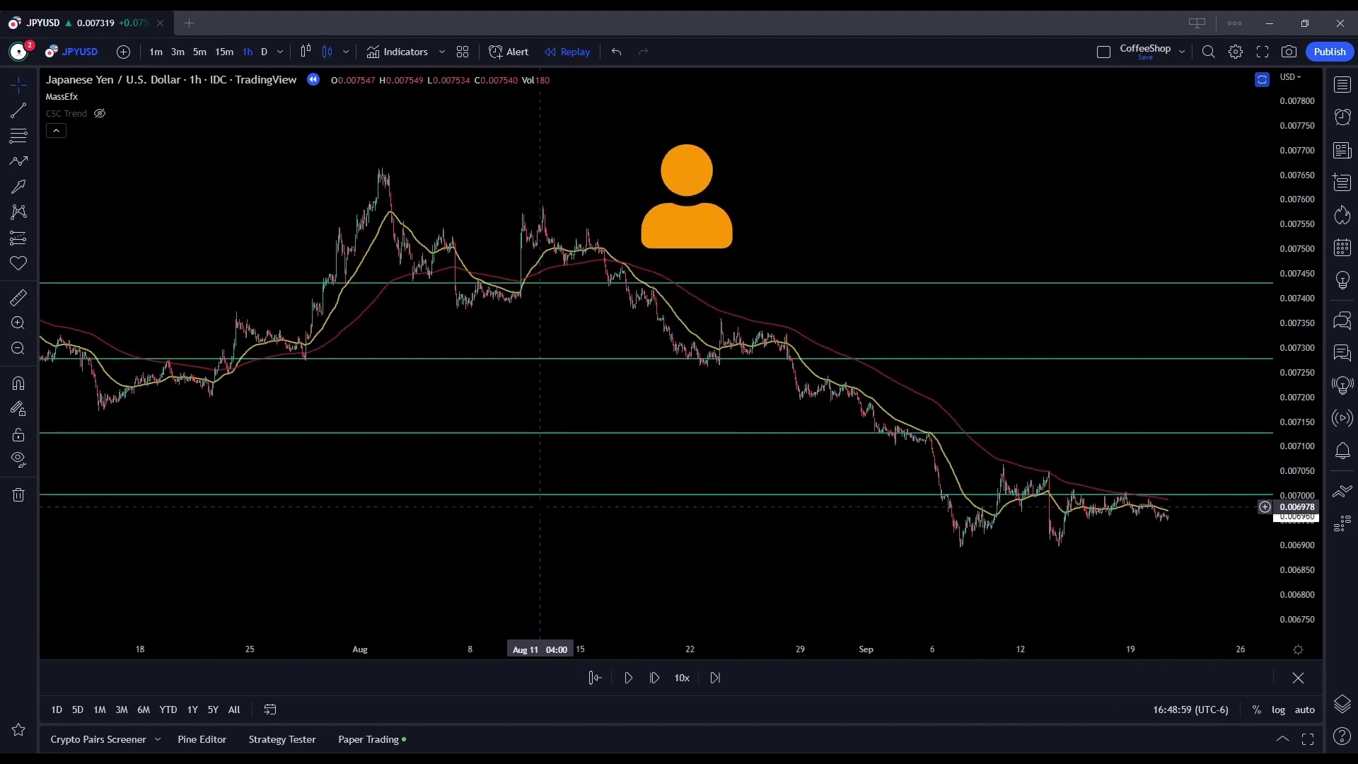
drag(834, 534, 1173, 248)
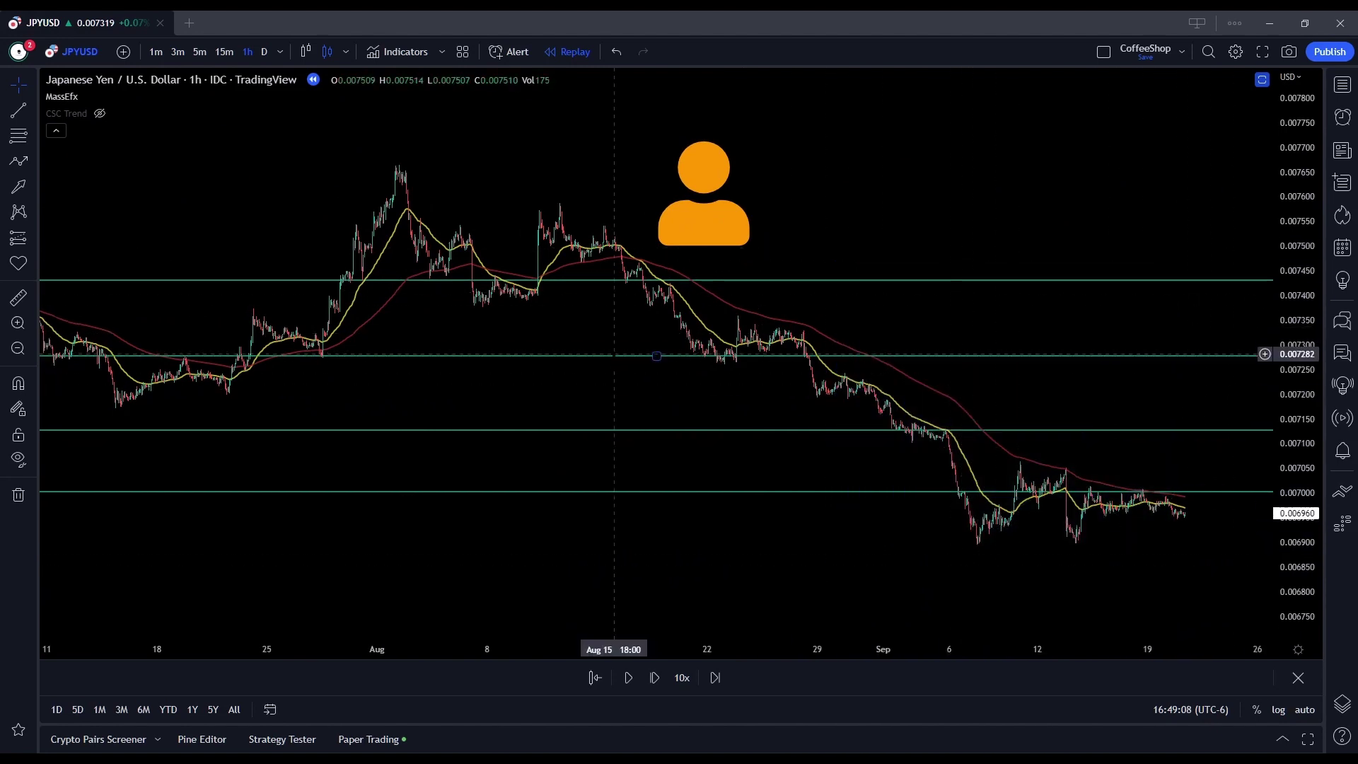
drag(145, 548, 706, 257)
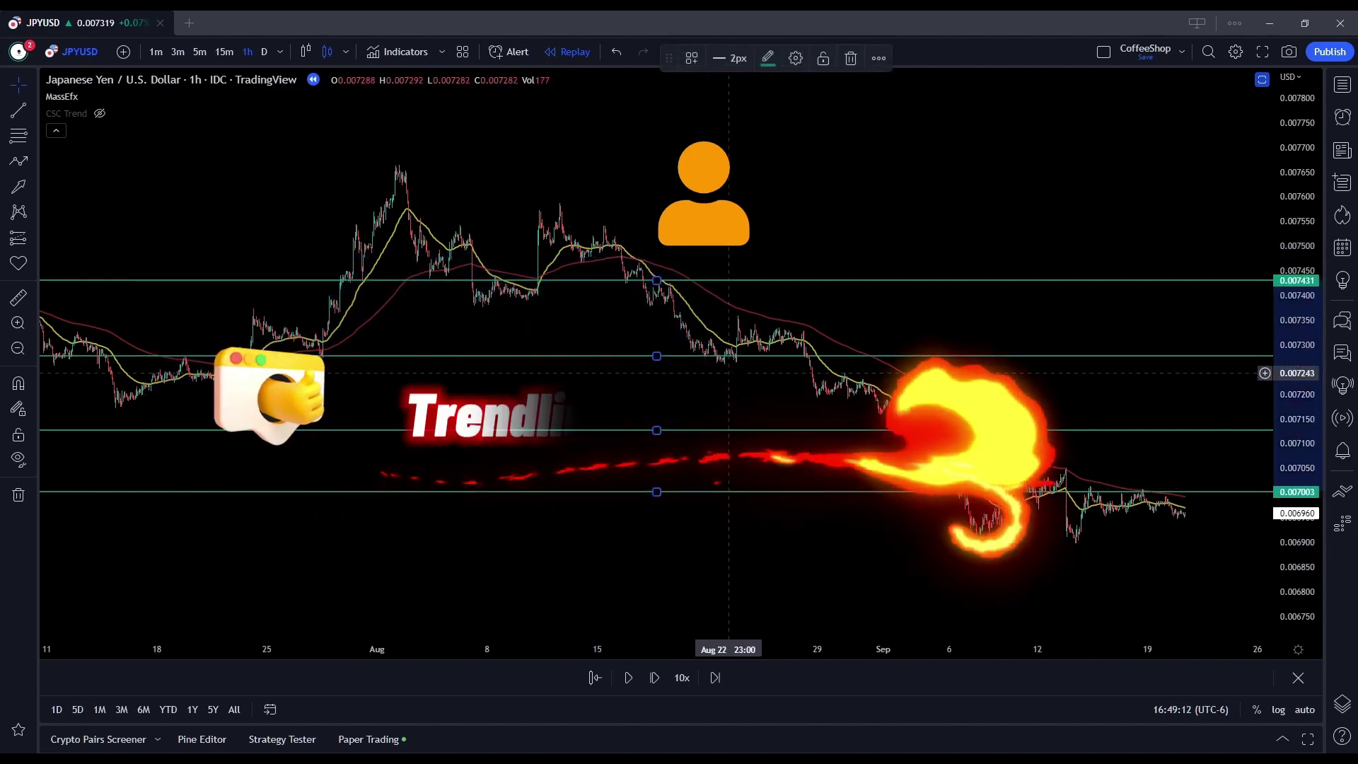
- Delete the four selected horizontal lines
key(Delete)
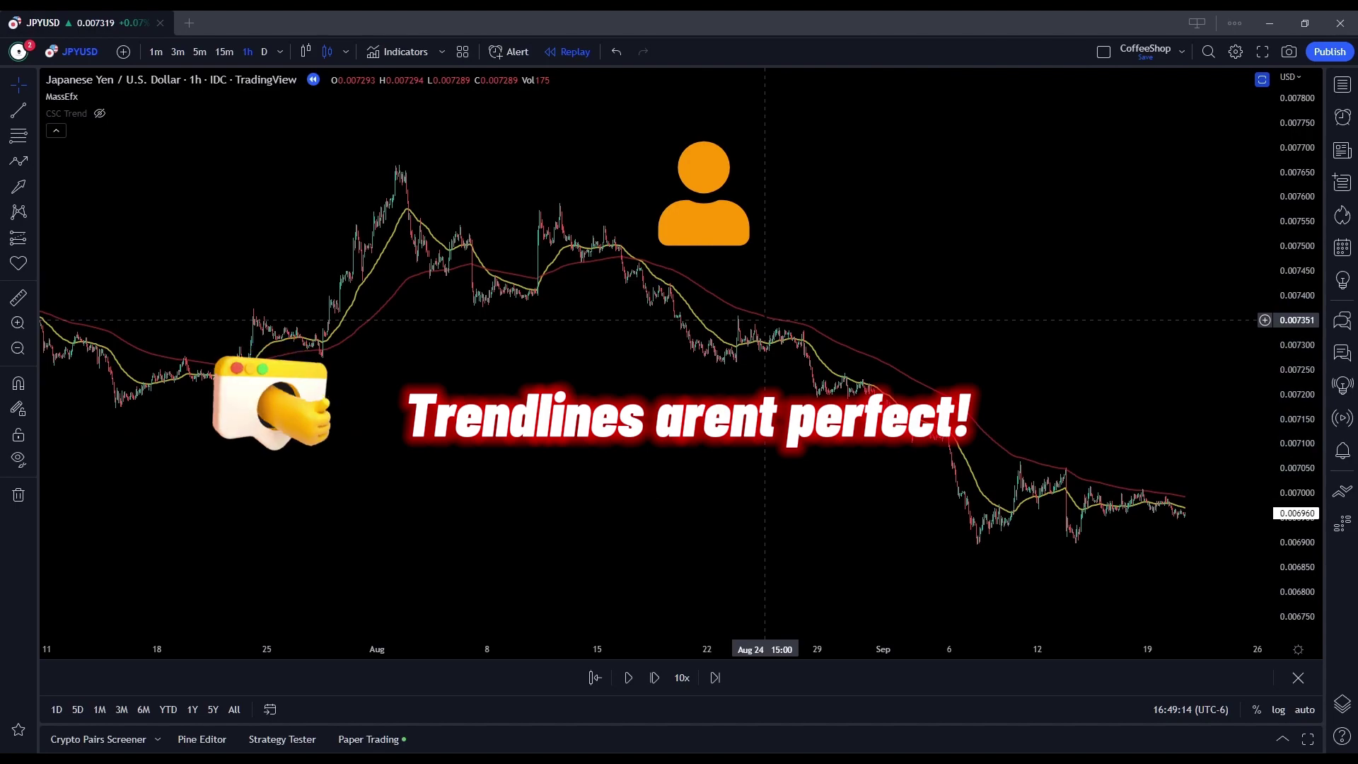
scroll(757, 463, down, 1)
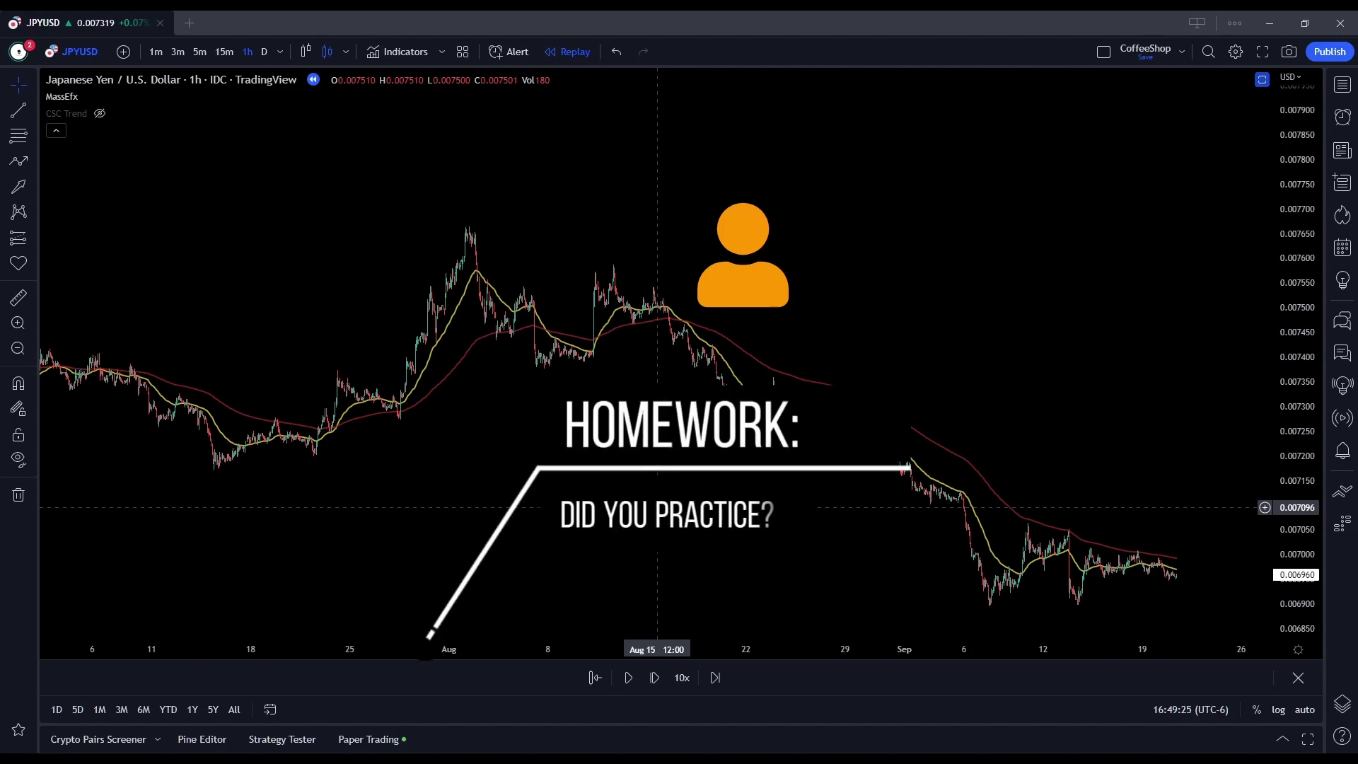
scroll(657, 507, up, 5)
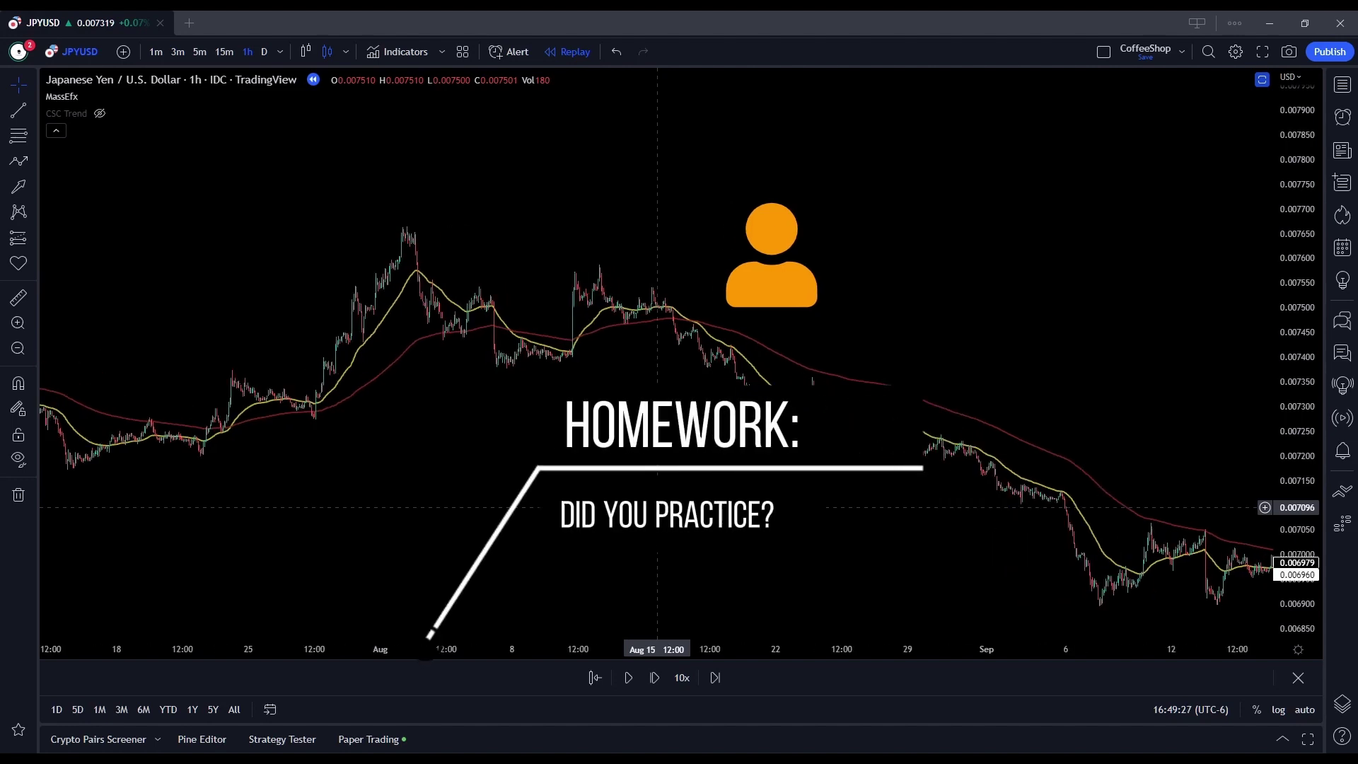
scroll(657, 507, down, 1)
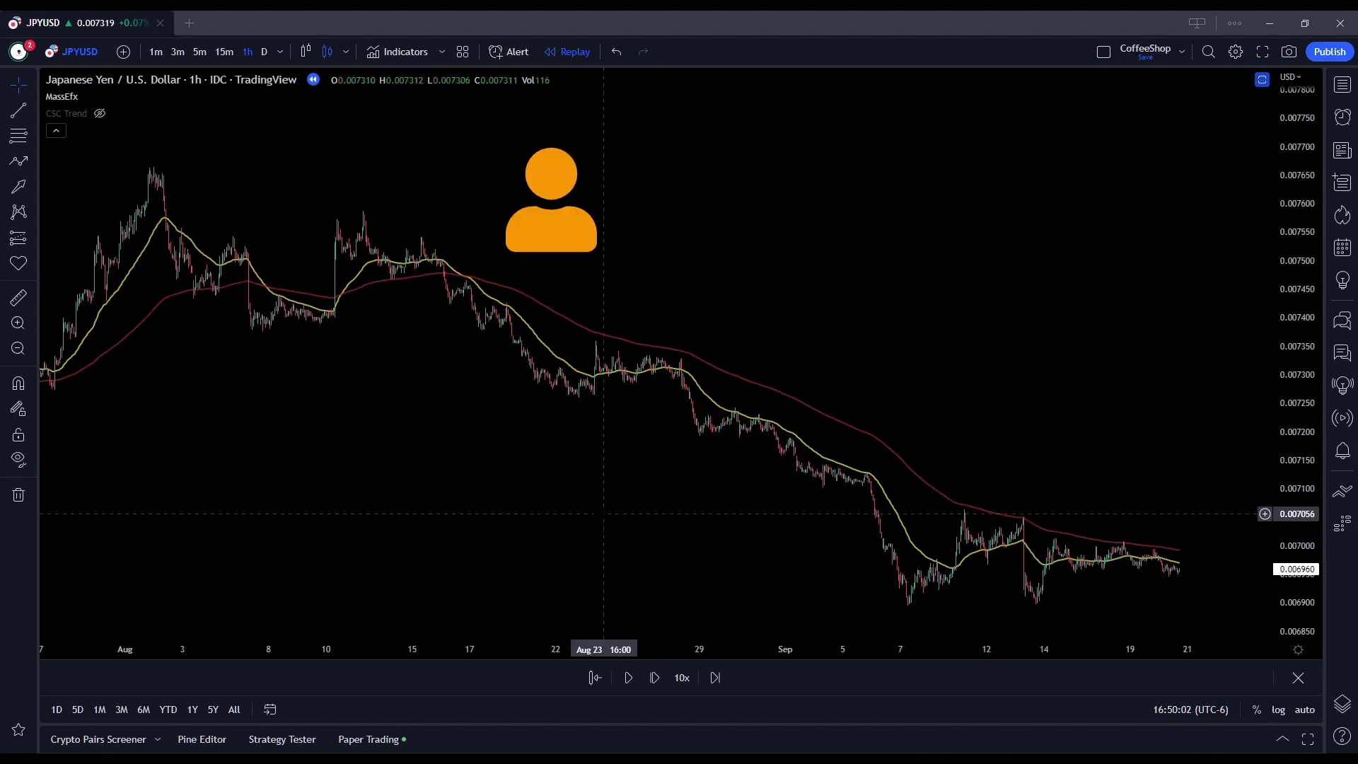
- Remove the person sticker from the chart
drag(551, 244, 835, 290)
drag(585, 228, 474, 283)
scroll(474, 283, up, 5)
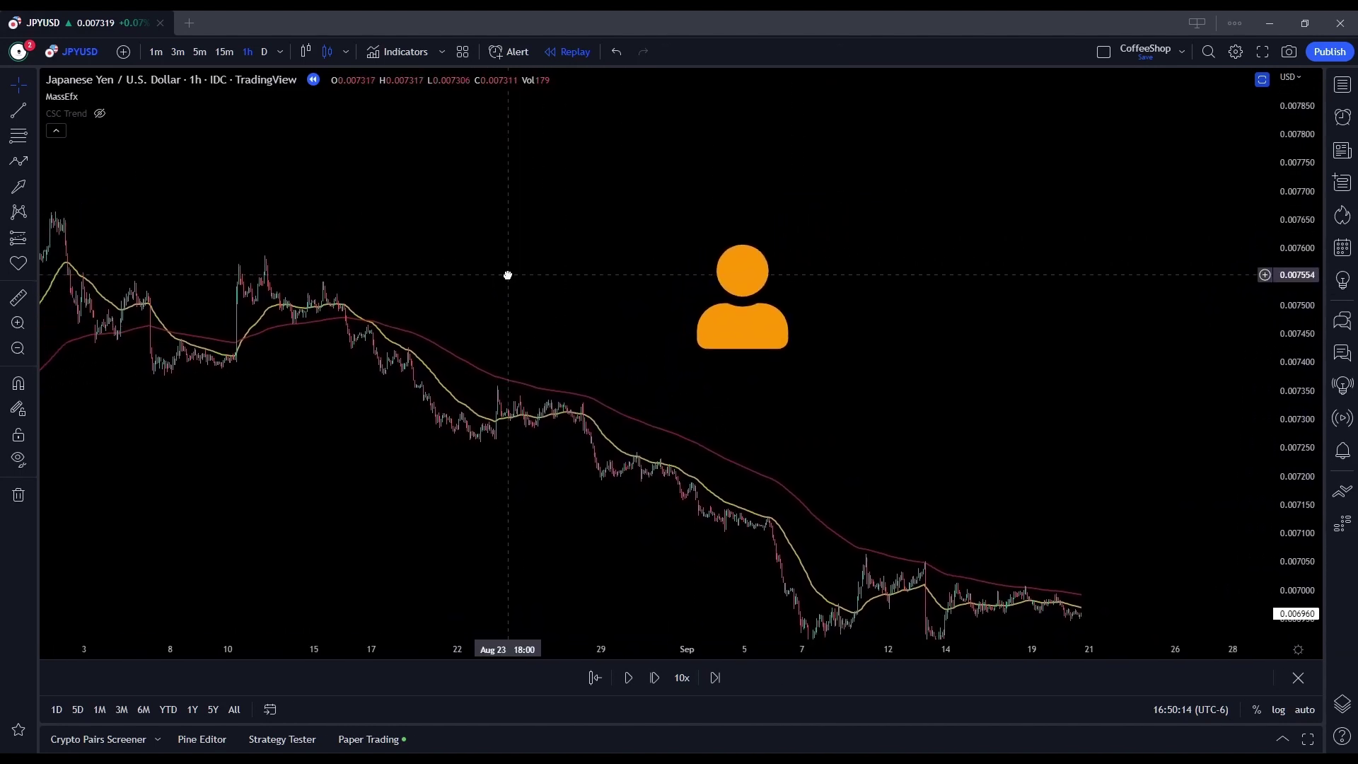
click(1057, 342)
key(Delete)
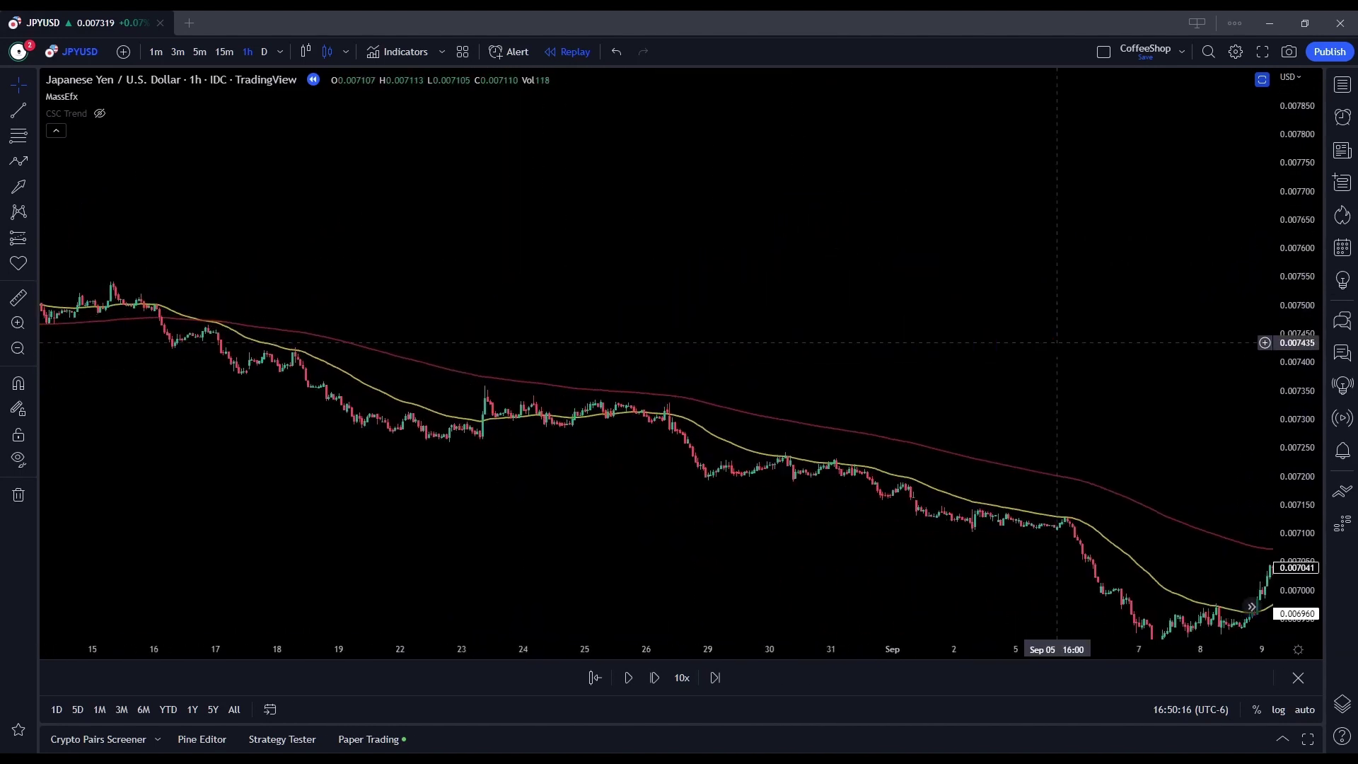
- Stretch the price scale vertically so the candles fill the view
scroll(1057, 342, up, 2)
drag(1299, 505, 1298, 346)
drag(961, 435, 957, 324)
drag(1298, 530, 1299, 400)
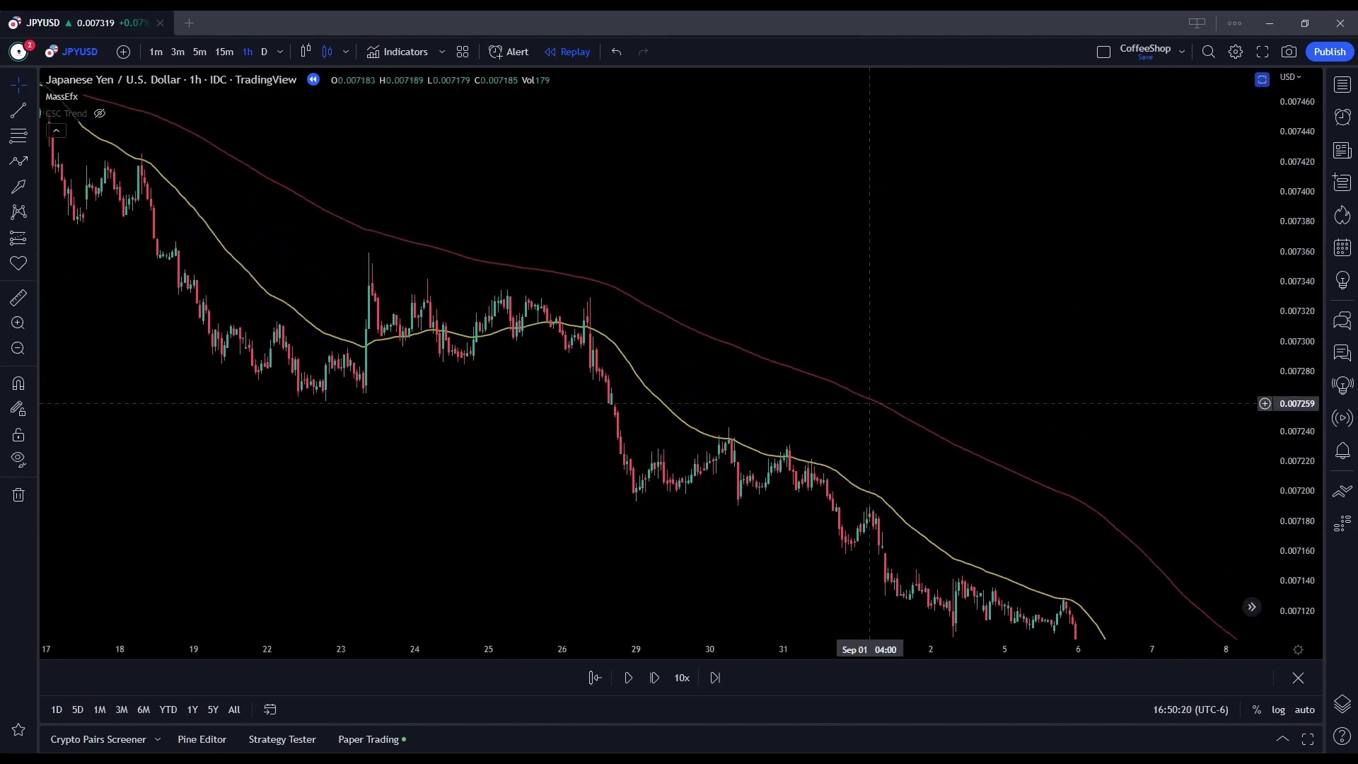
- Hide the MassEfx moving averages using the legend's eye icon
click(91, 96)
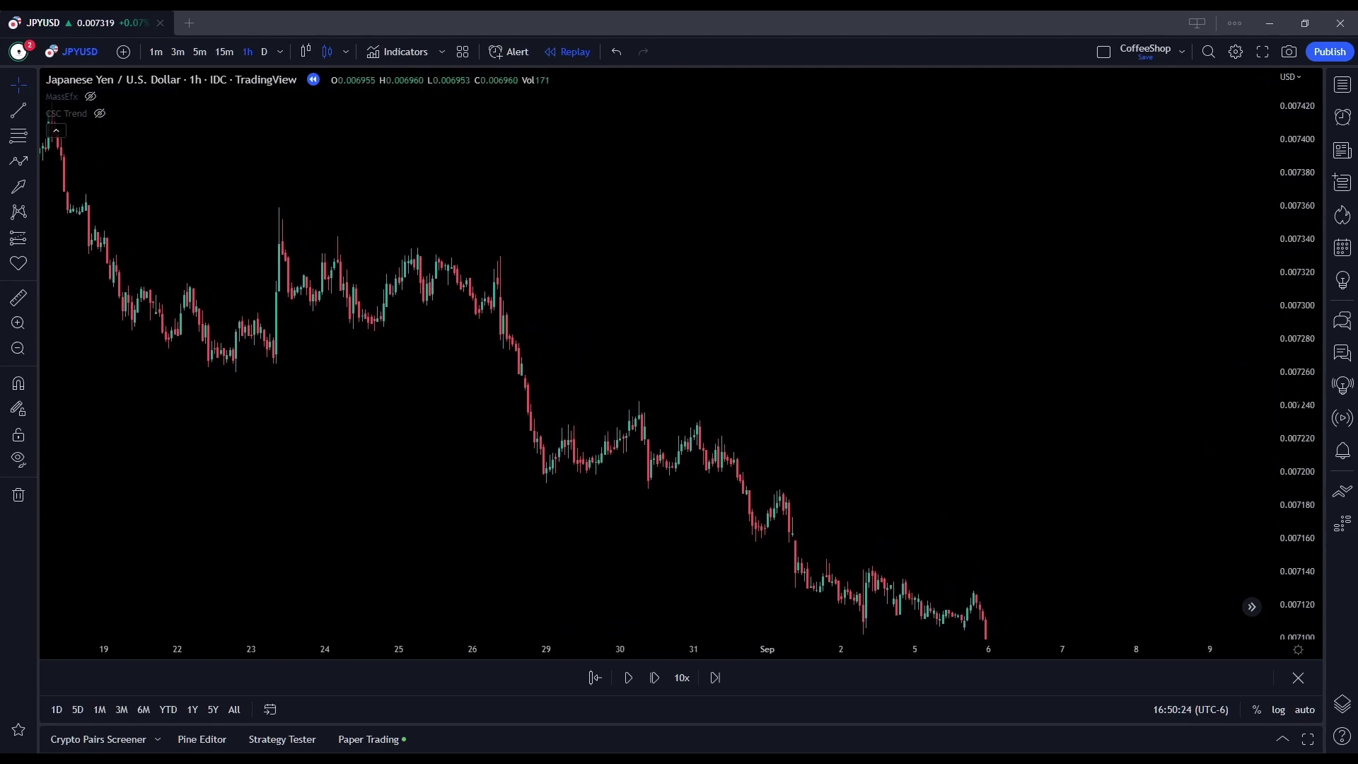
scroll(884, 397, up, 2)
scroll(885, 397, down, 3)
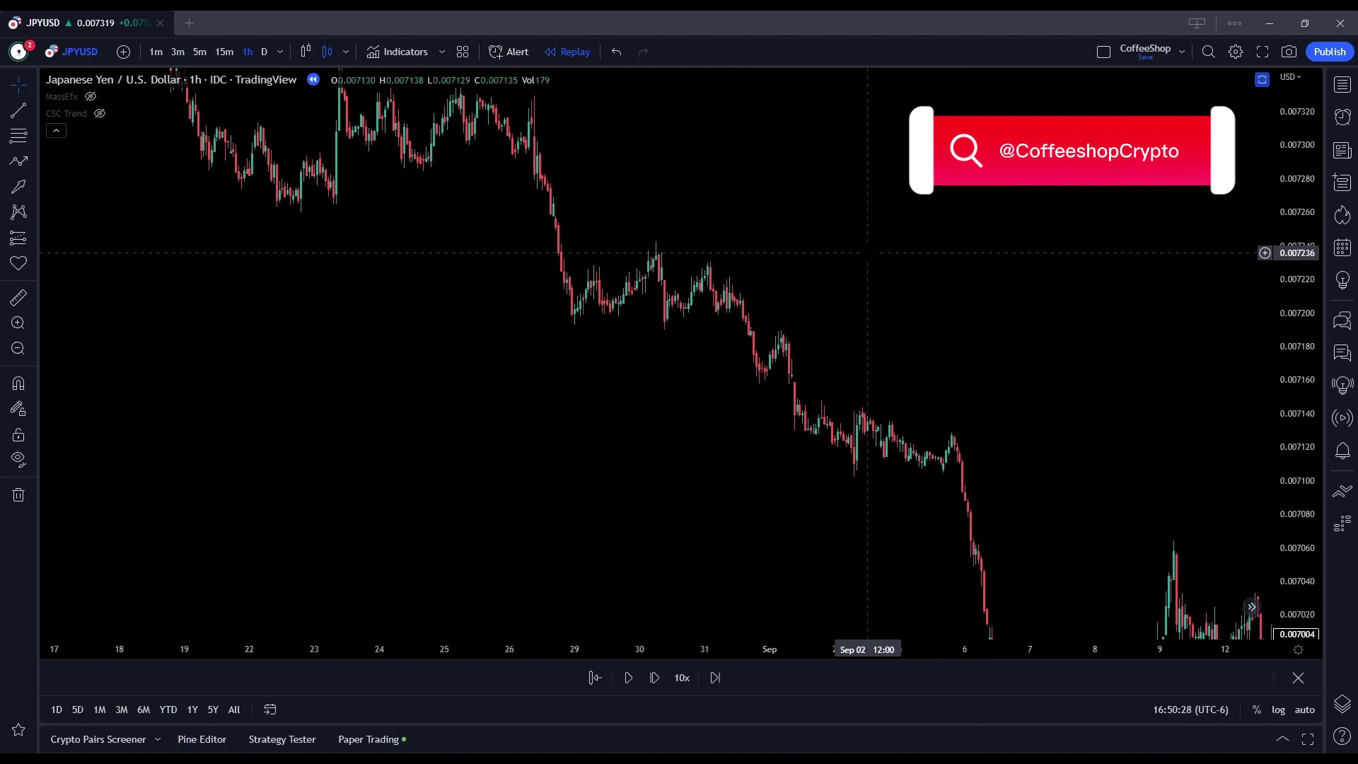
- Draw a descending trendline from the mid-August high near 0.00754 to about 0.00715
drag(1297, 311, 1297, 453)
drag(914, 279, 1017, 389)
drag(807, 327, 839, 354)
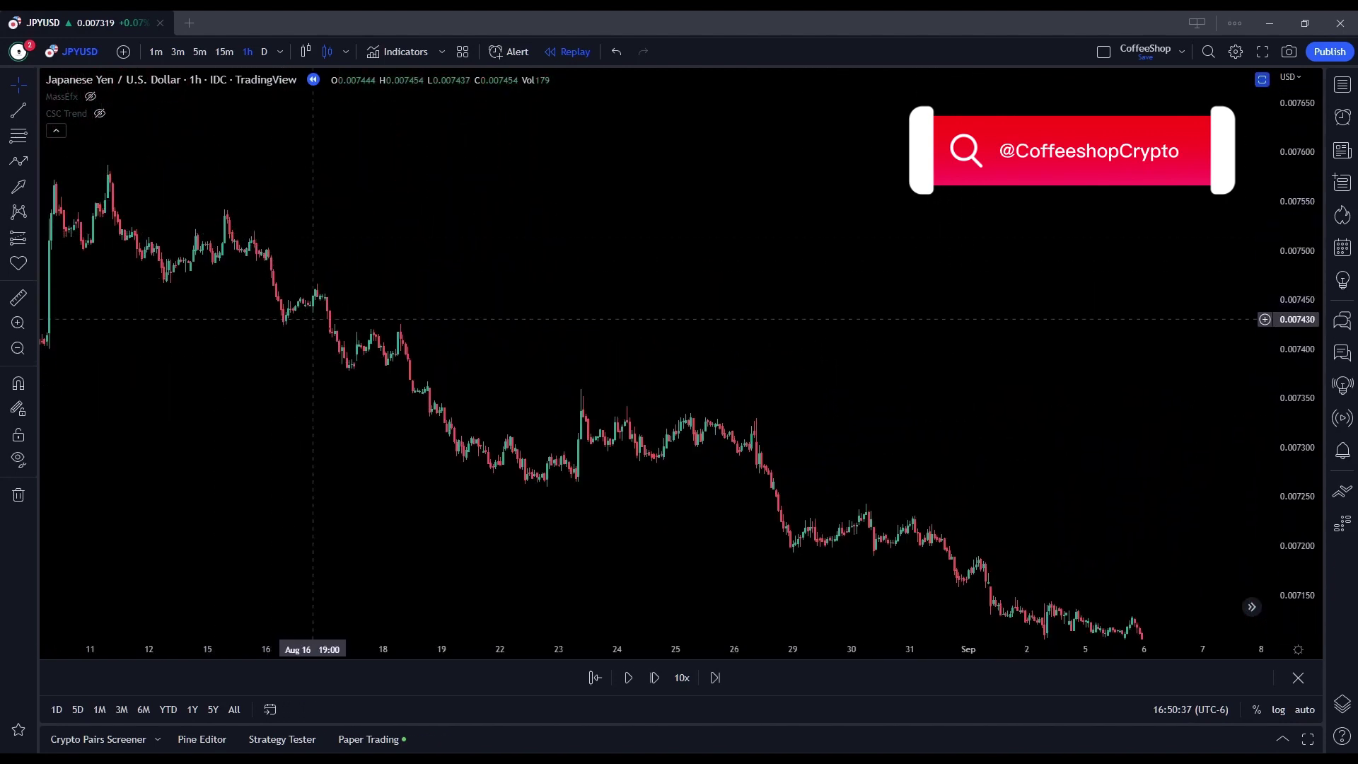
mouse_move(224, 214)
mouse_down()
mouse_move(655, 403)
mouse_move(630, 410)
mouse_move(753, 467)
mouse_move(910, 570)
mouse_move(911, 595)
mouse_up()
drag(592, 571, 792, 510)
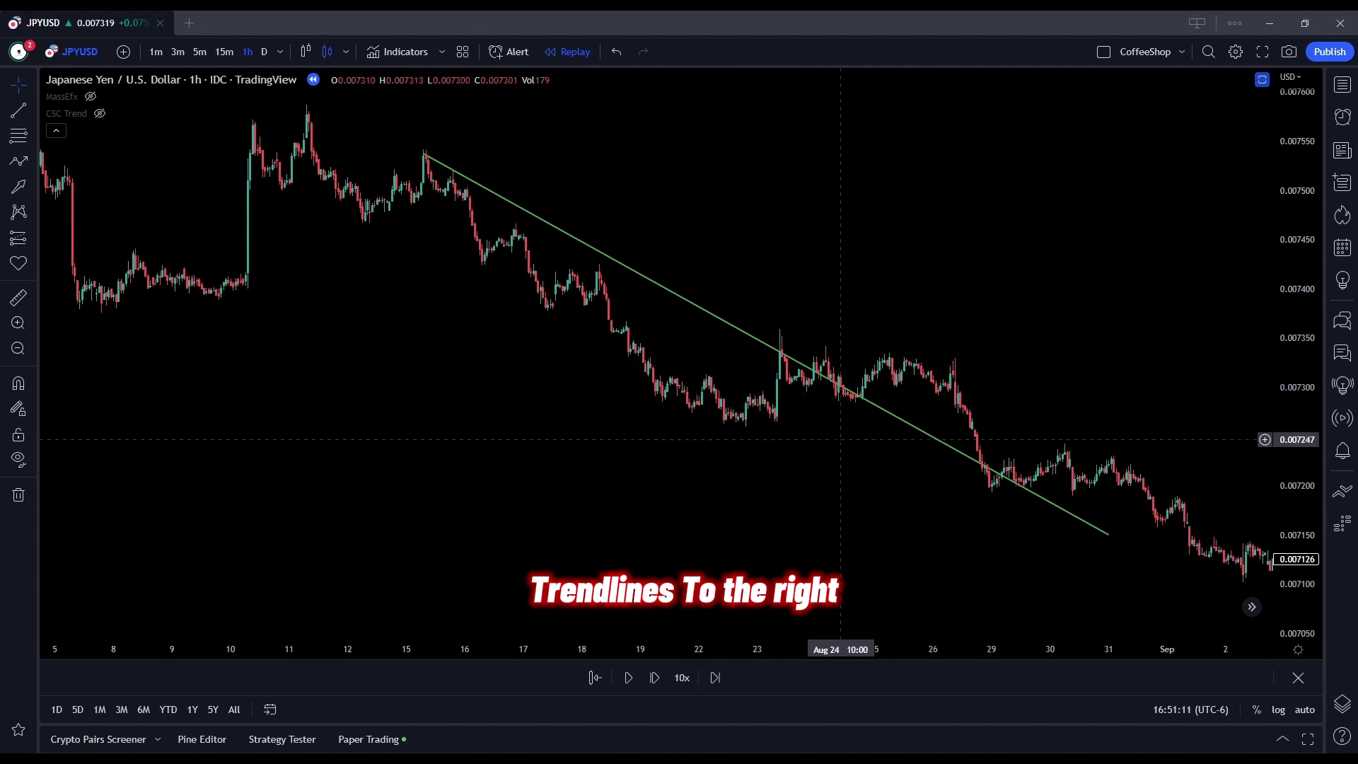
- Draw an uptrend line from the Jul 27 low to the Aug 2 peak
scroll(811, 450, down, 5)
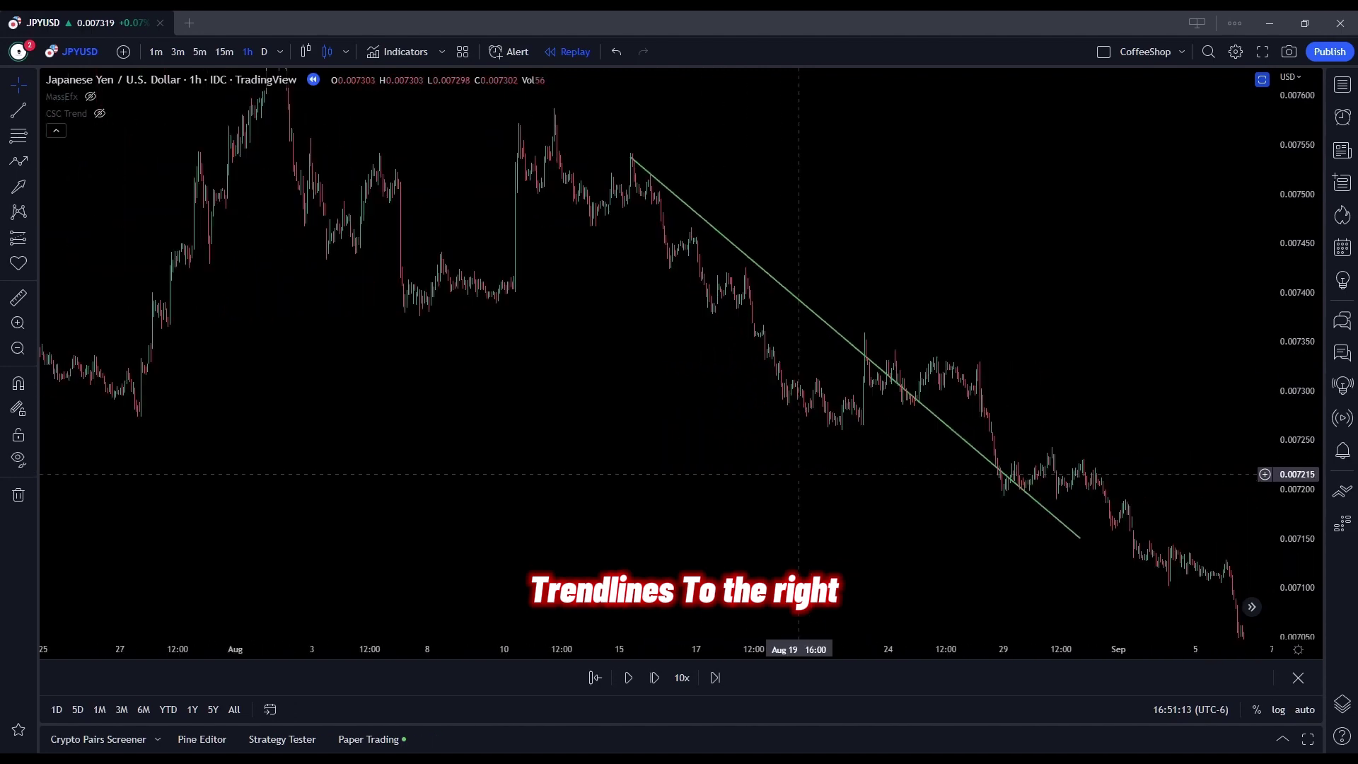
drag(648, 406, 907, 488)
scroll(555, 460, up, 4)
drag(415, 401, 558, 487)
scroll(657, 531, up, 4)
scroll(559, 487, up, 2)
click(19, 111)
click(322, 554)
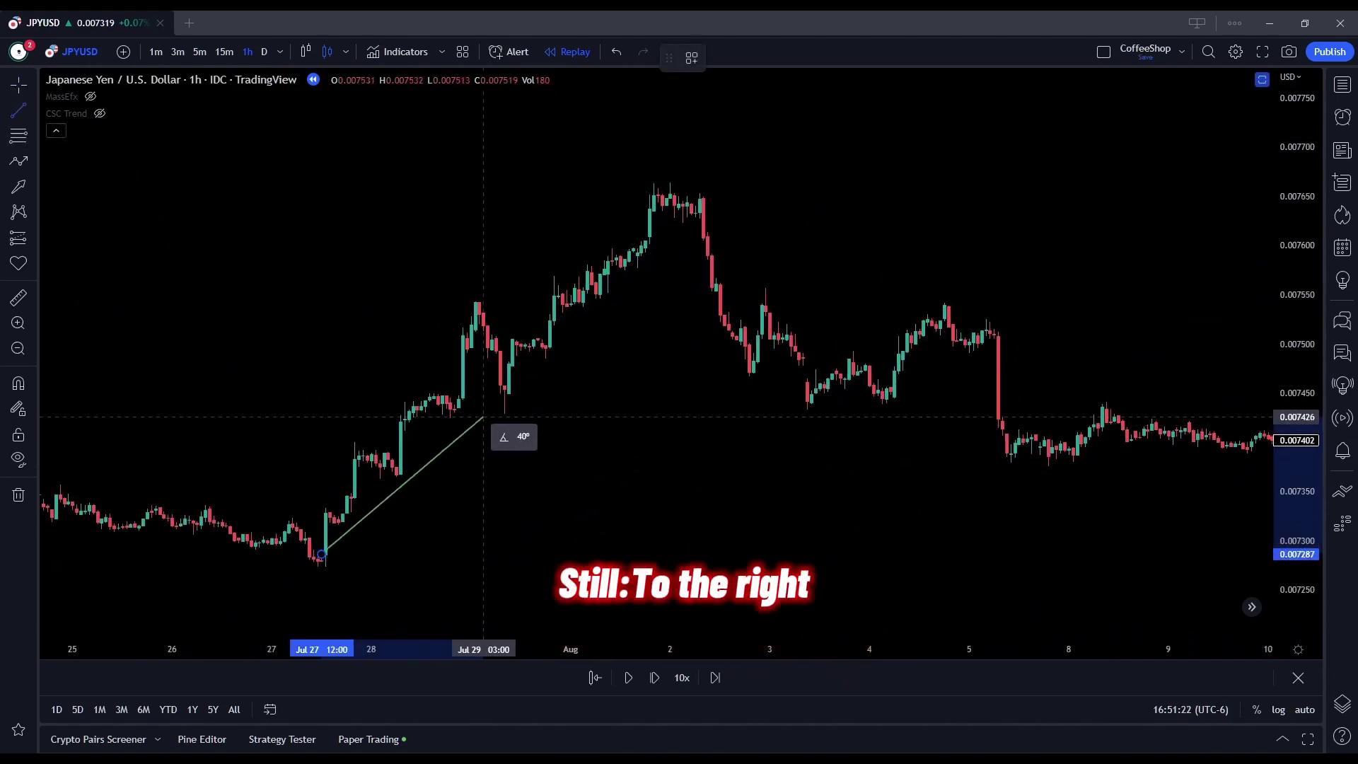
click(691, 189)
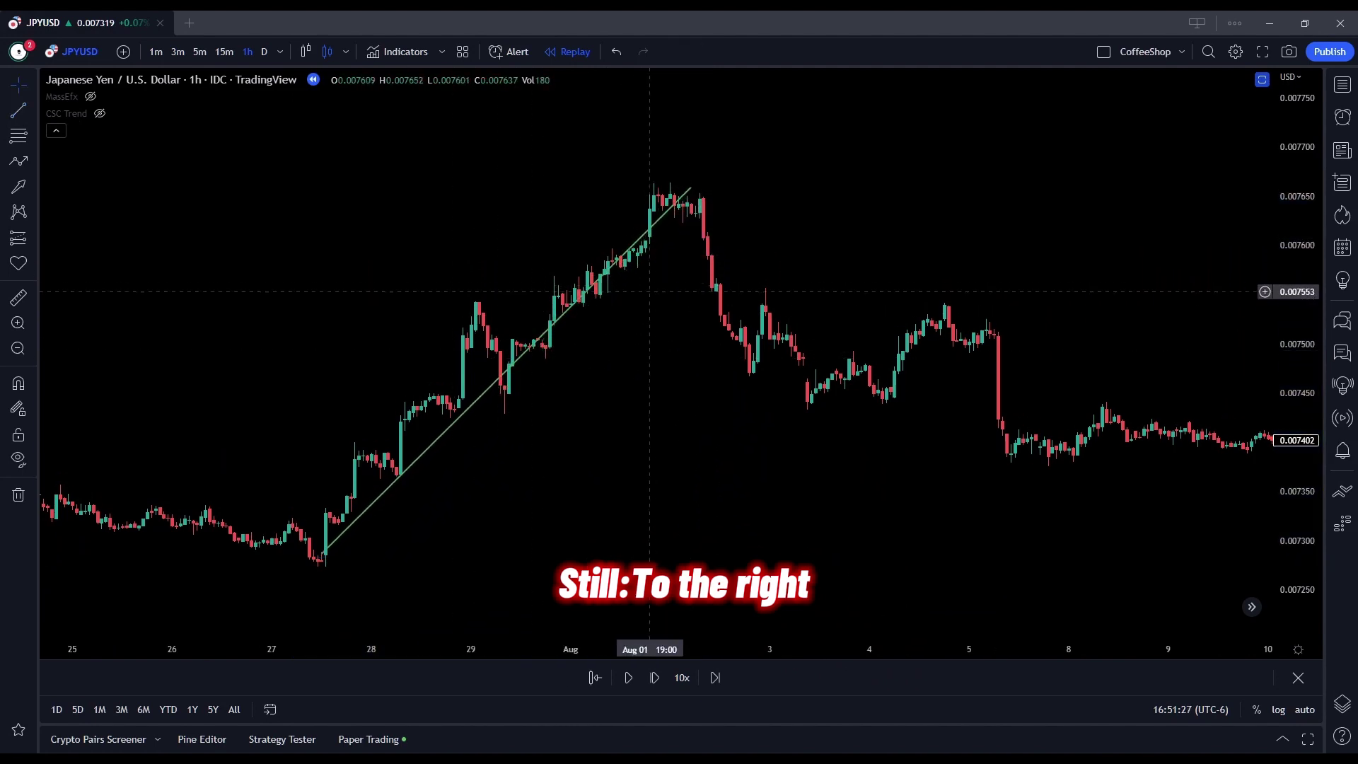
- Nudge the trendline's lower anchor onto the Jul 27 low candle
click(321, 554)
drag(321, 554, 326, 554)
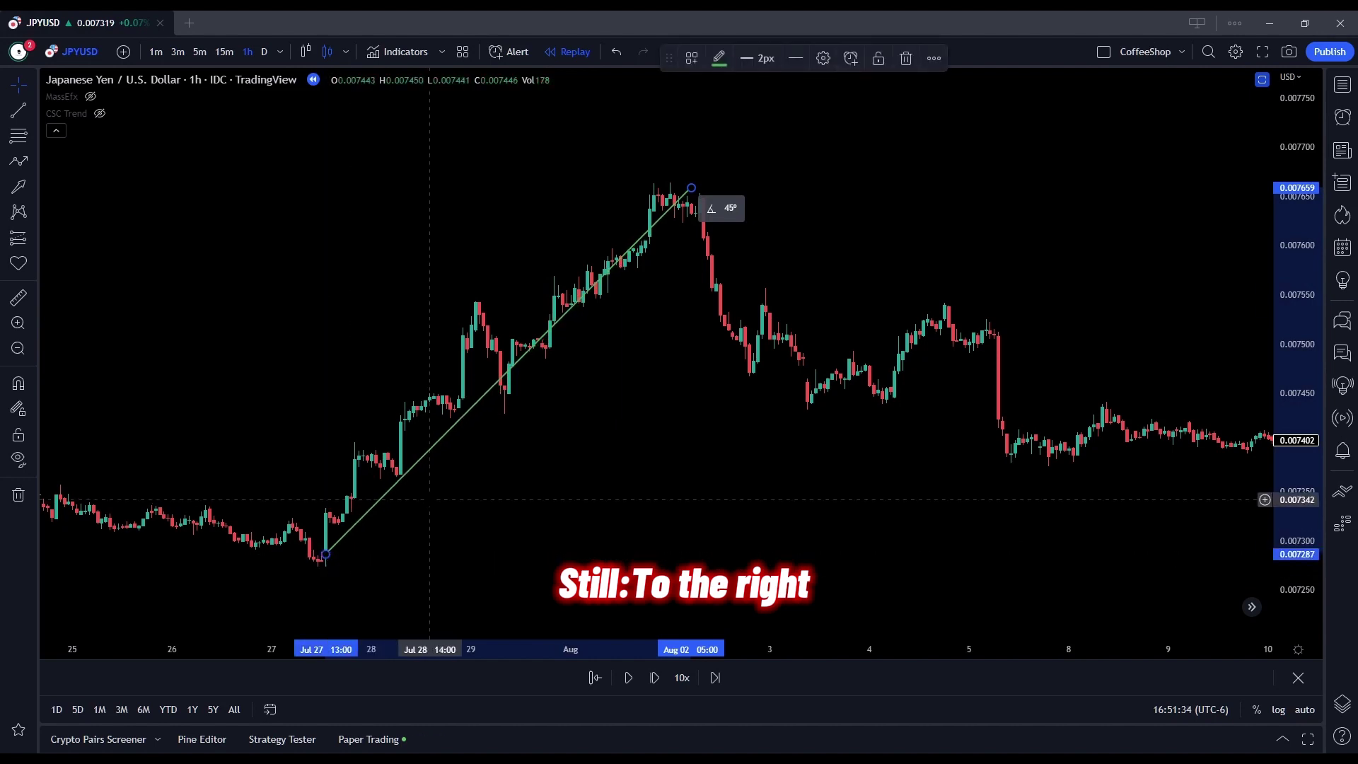
click(553, 457)
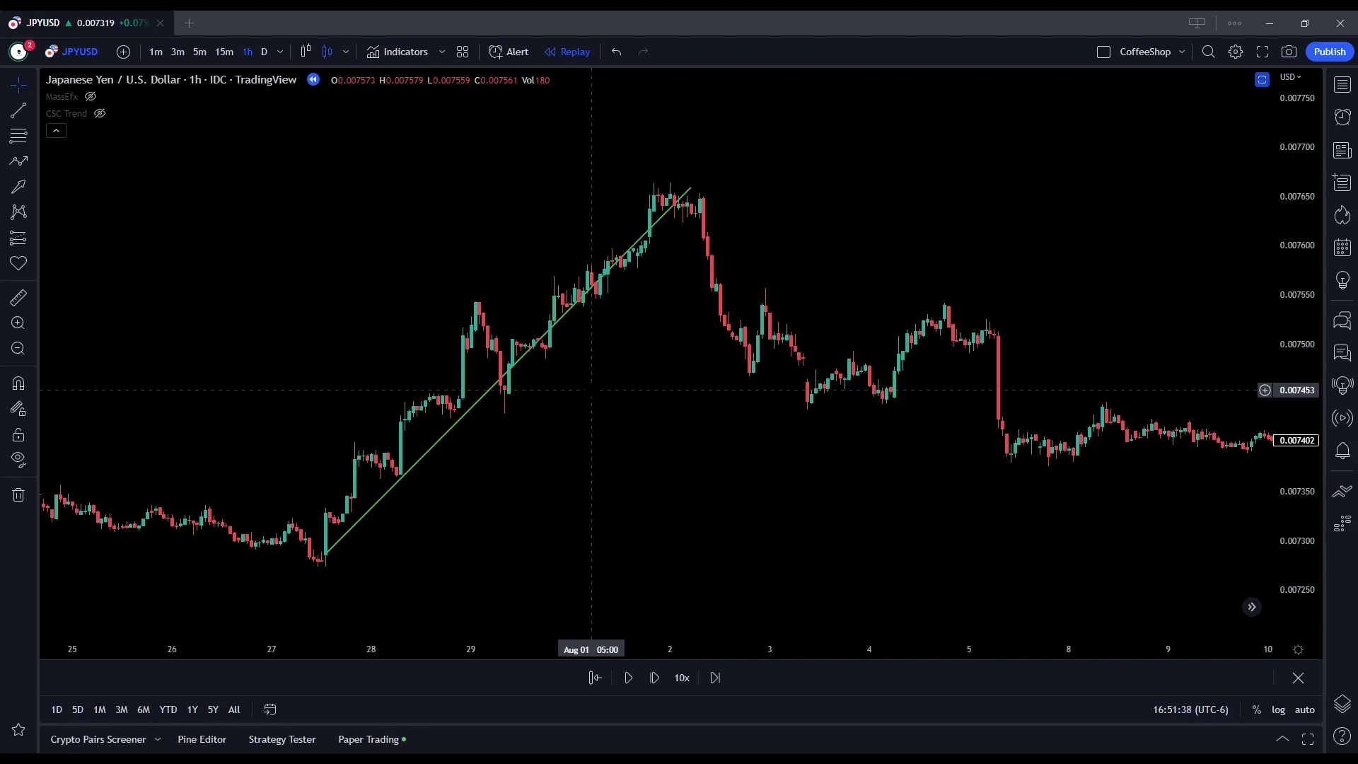
click(476, 406)
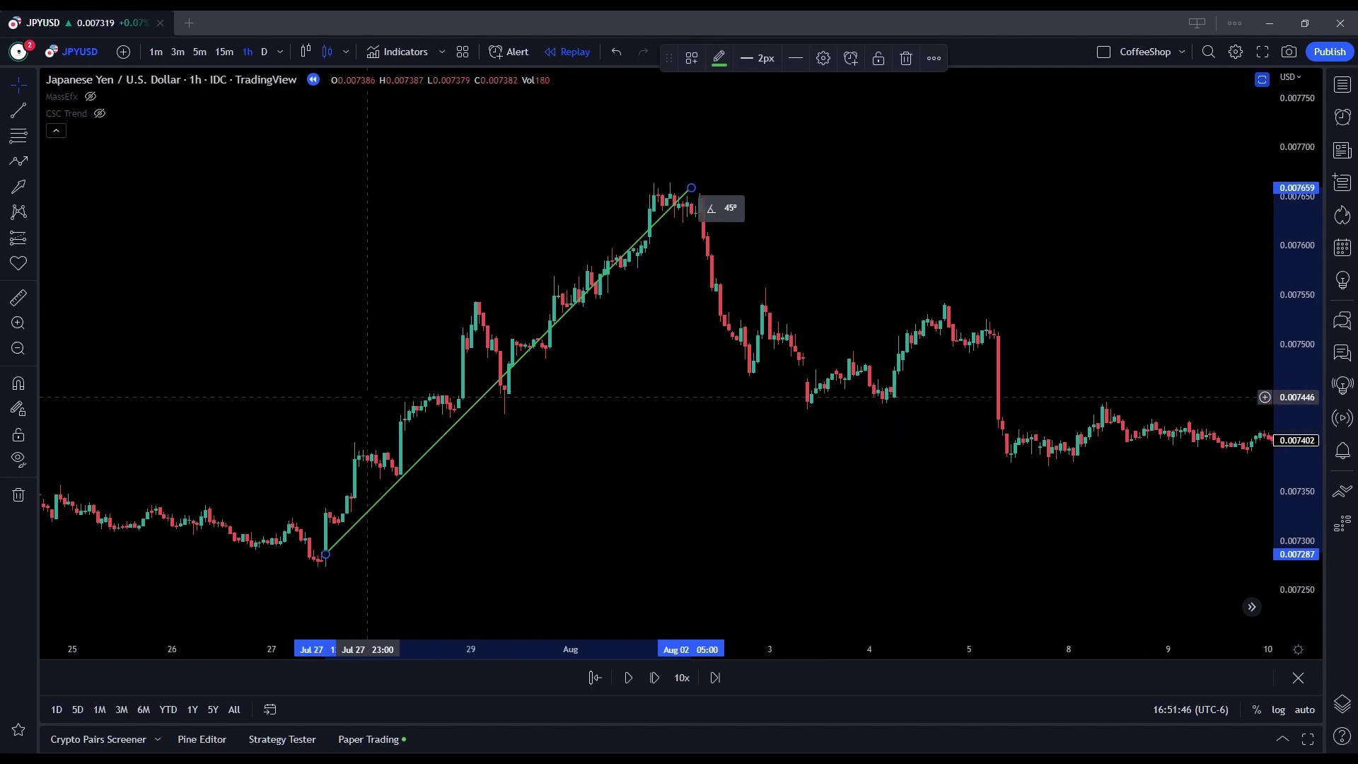
- Add a horizontal line at 0.007446 and pull the trendline's upper end onto the peak
key(alt+h)
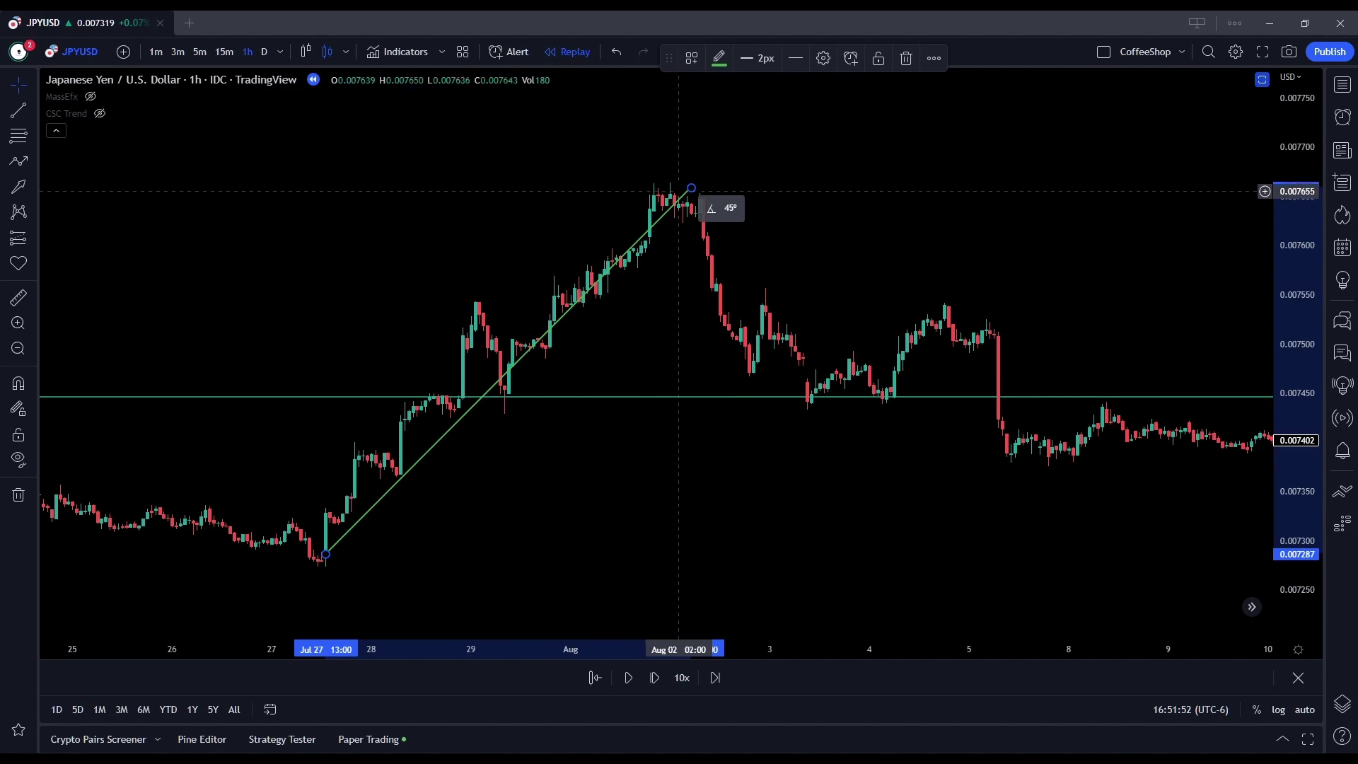
drag(691, 187, 662, 190)
click(487, 206)
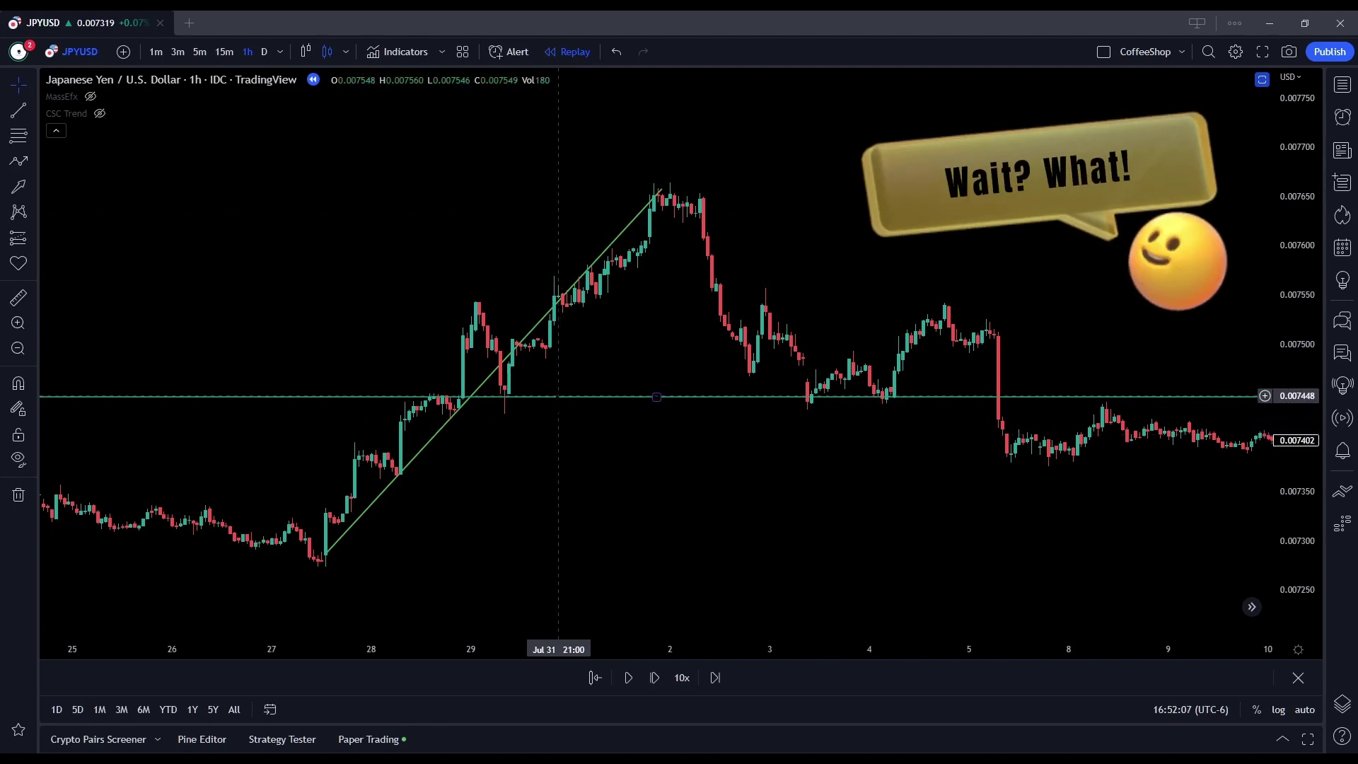
click(537, 397)
click(512, 352)
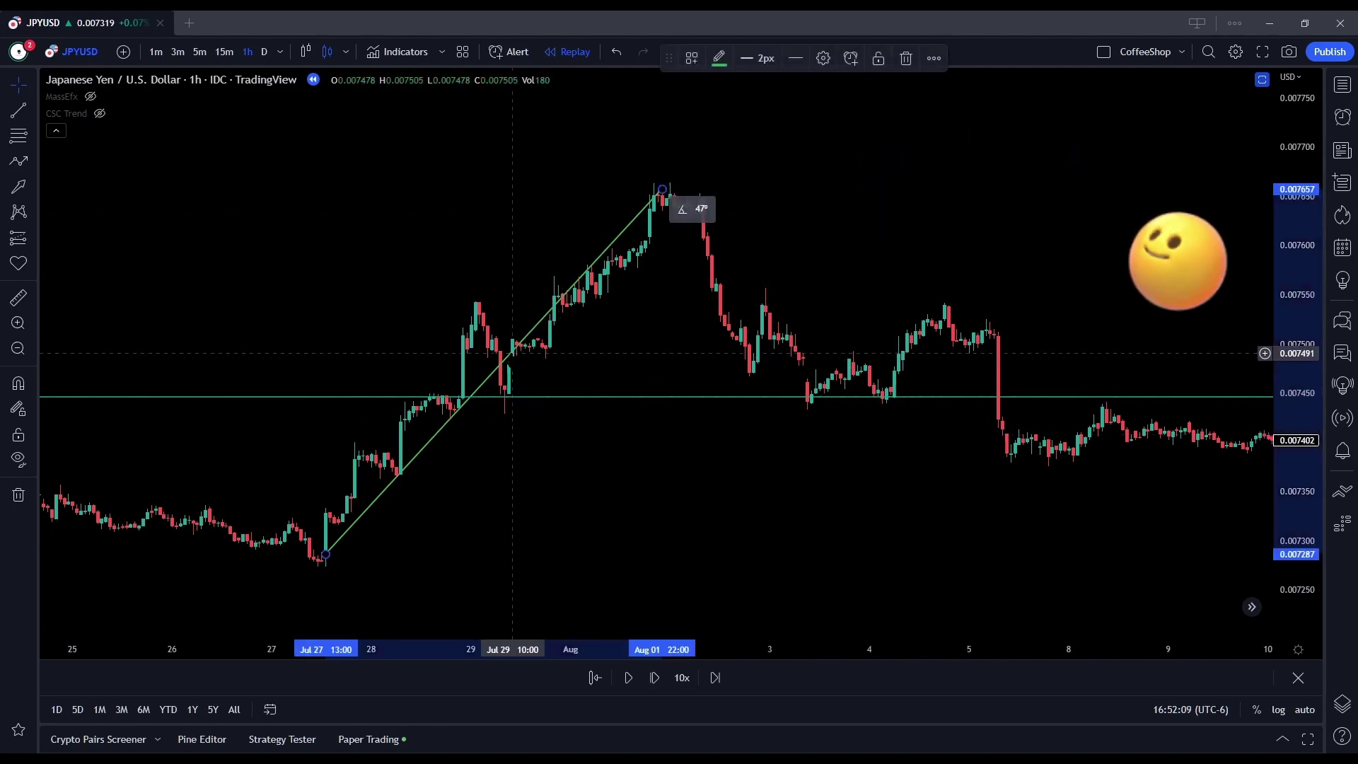
click(535, 468)
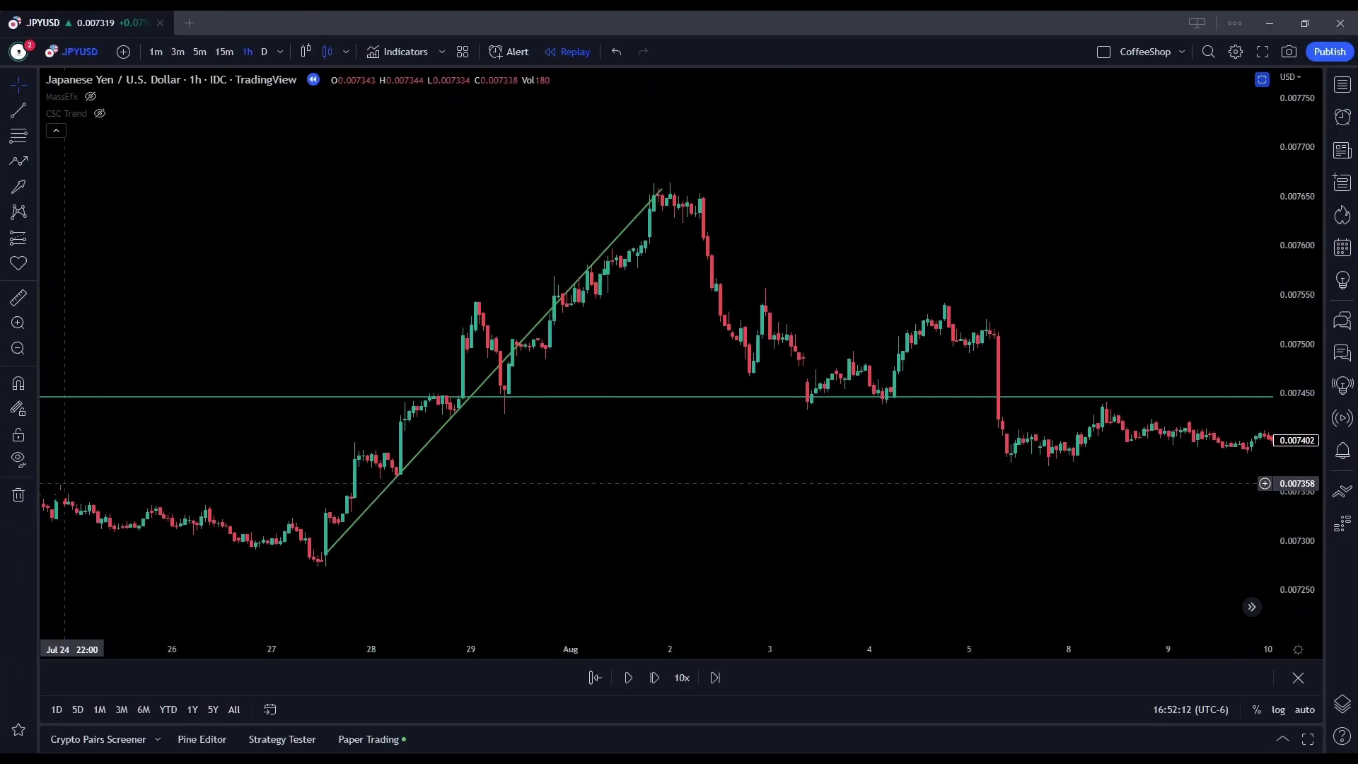
- Remove all drawings from the chart
click(18, 495)
click(67, 491)
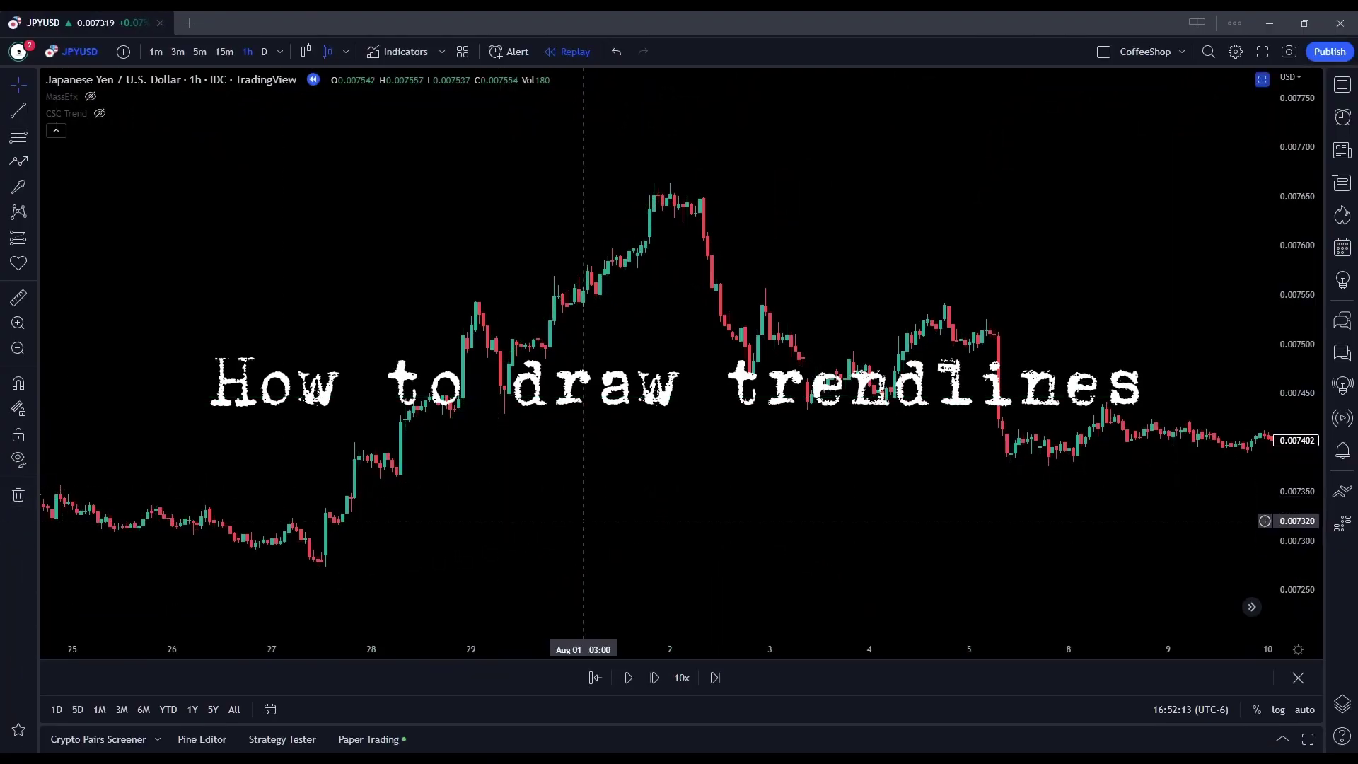
scroll(583, 520, down, 1)
scroll(580, 519, up, 4)
drag(461, 515, 799, 488)
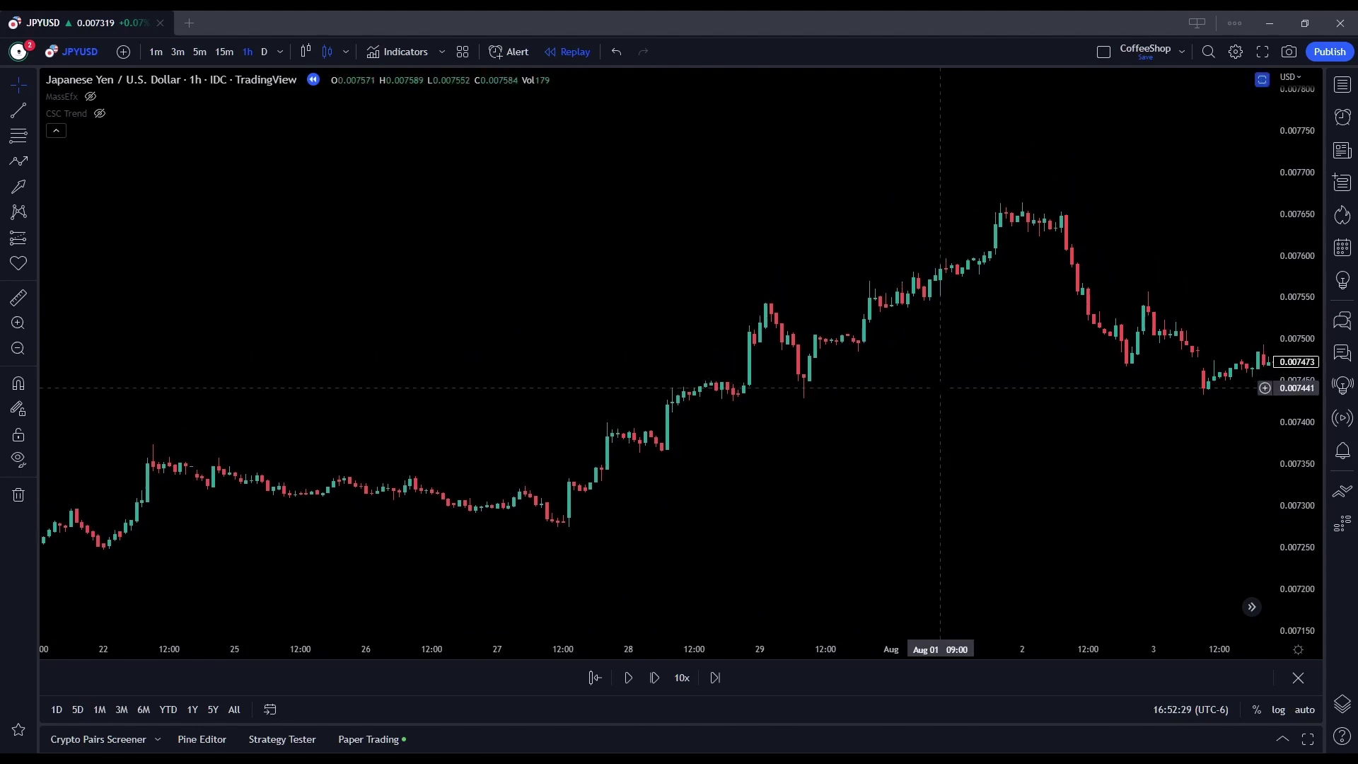
drag(388, 301, 319, 324)
- Unhide the MassEfx 50/200 moving averages and center the view on Jul 19–29
click(90, 96)
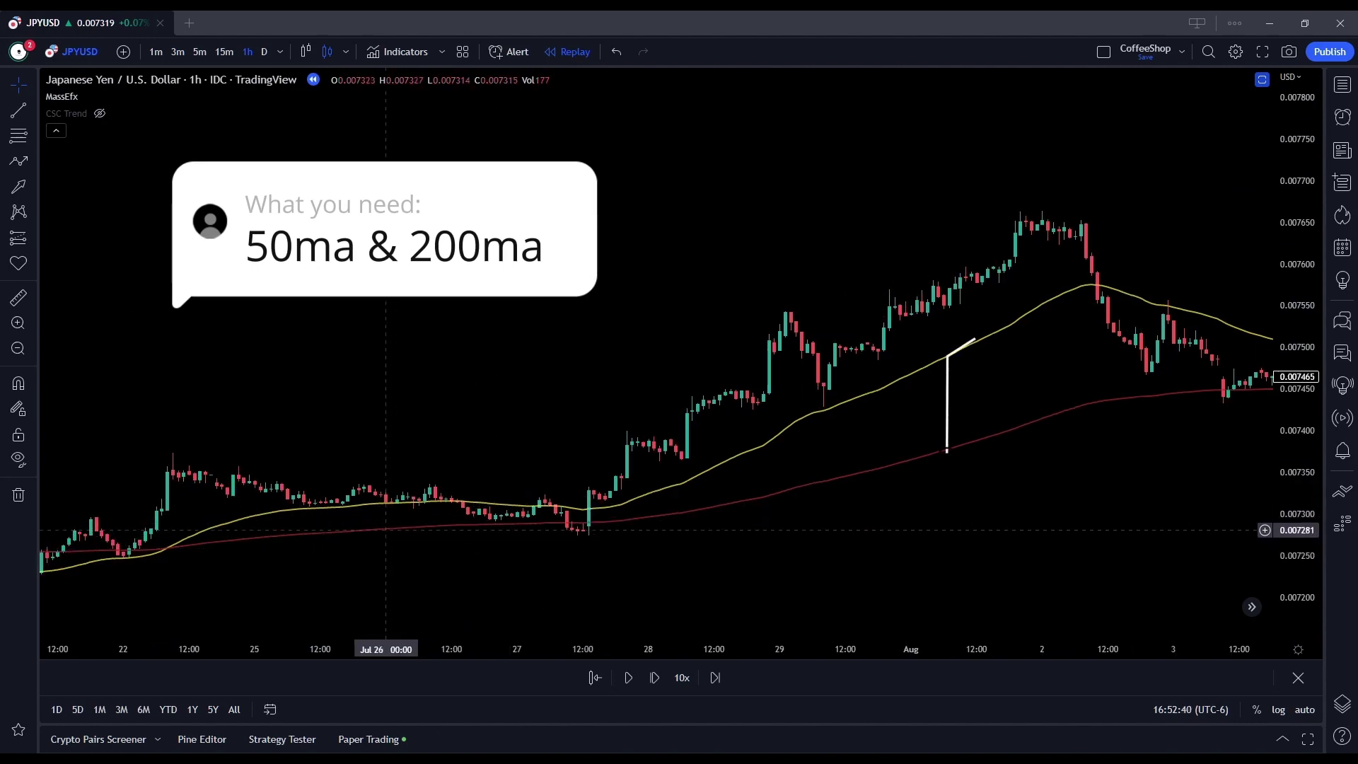
scroll(370, 503, down, 3)
drag(440, 594, 464, 556)
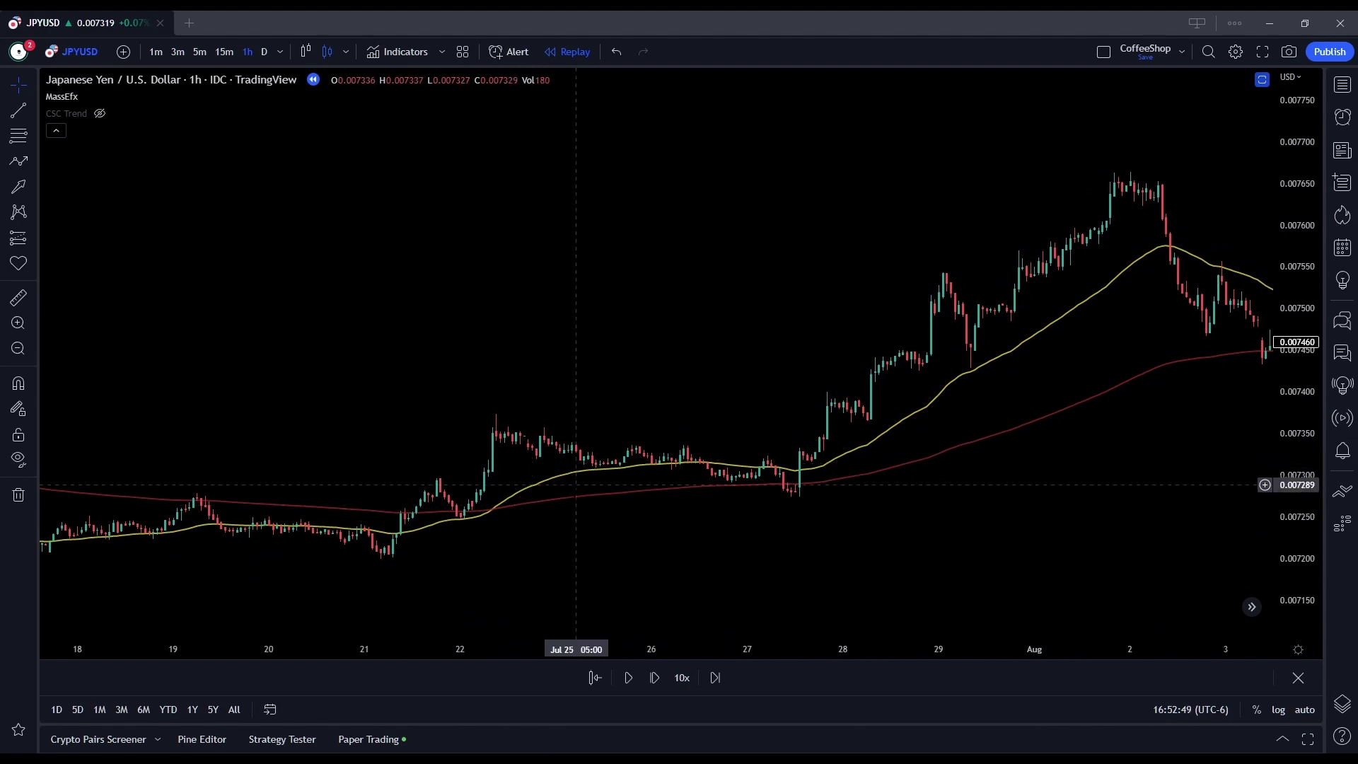
scroll(588, 539, up, 2)
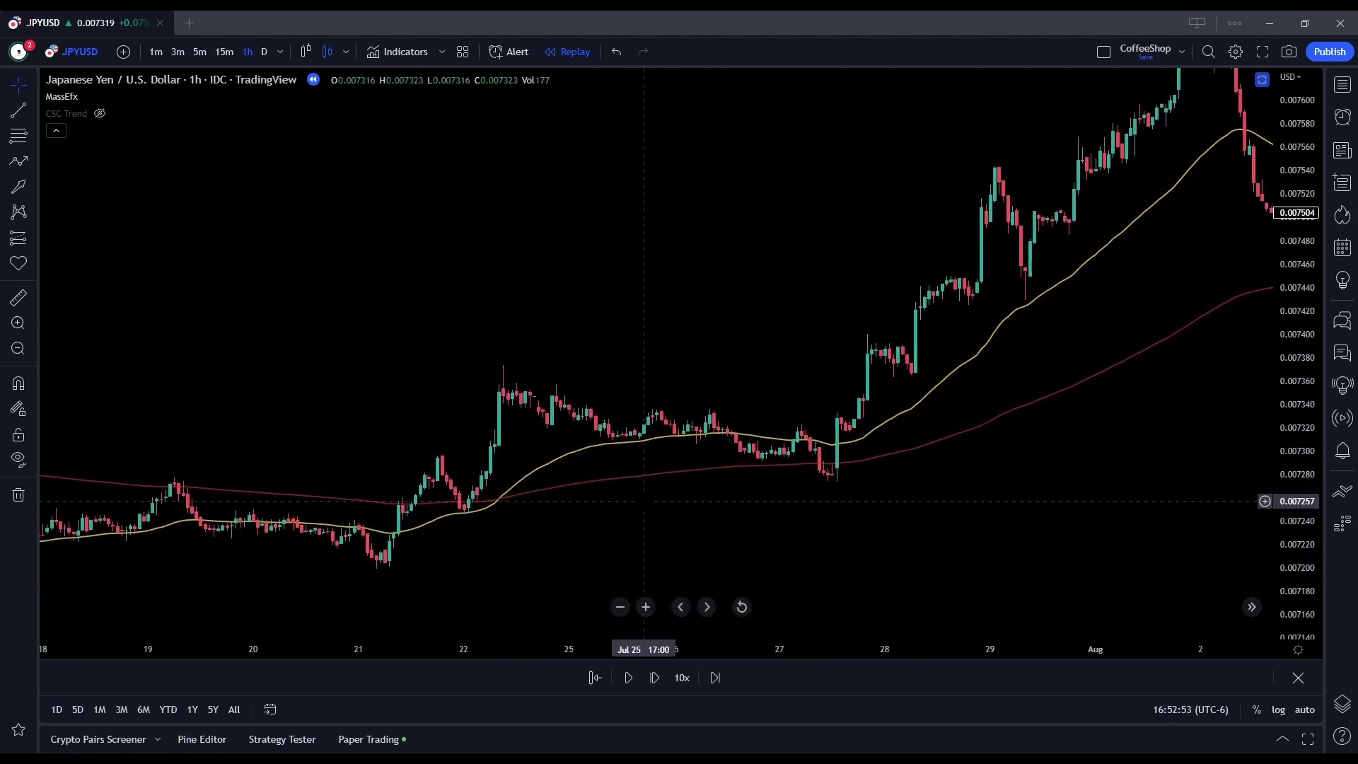
drag(636, 514, 677, 482)
scroll(676, 483, up, 3)
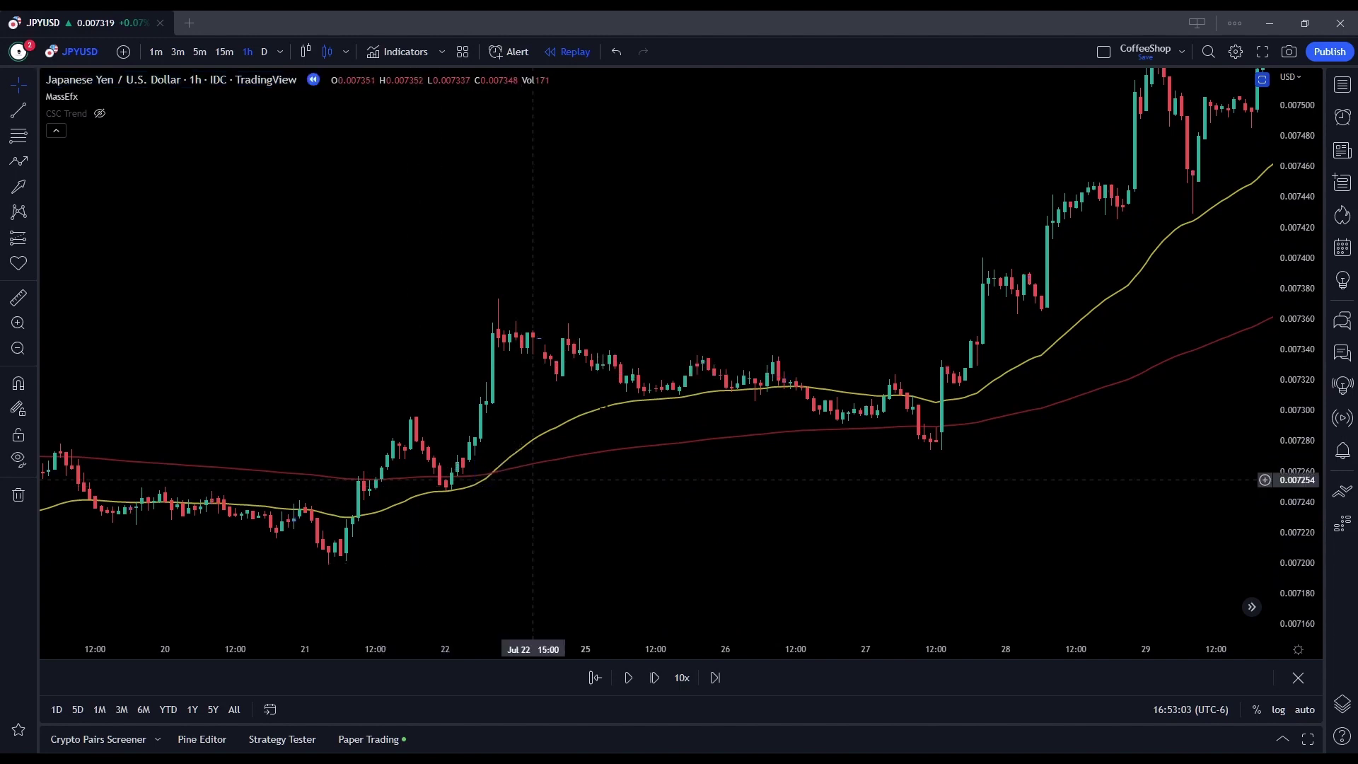
- Draw two arrows pointing at the 50 MA bounce candles near Jul 22 and Jul 25
click(19, 186)
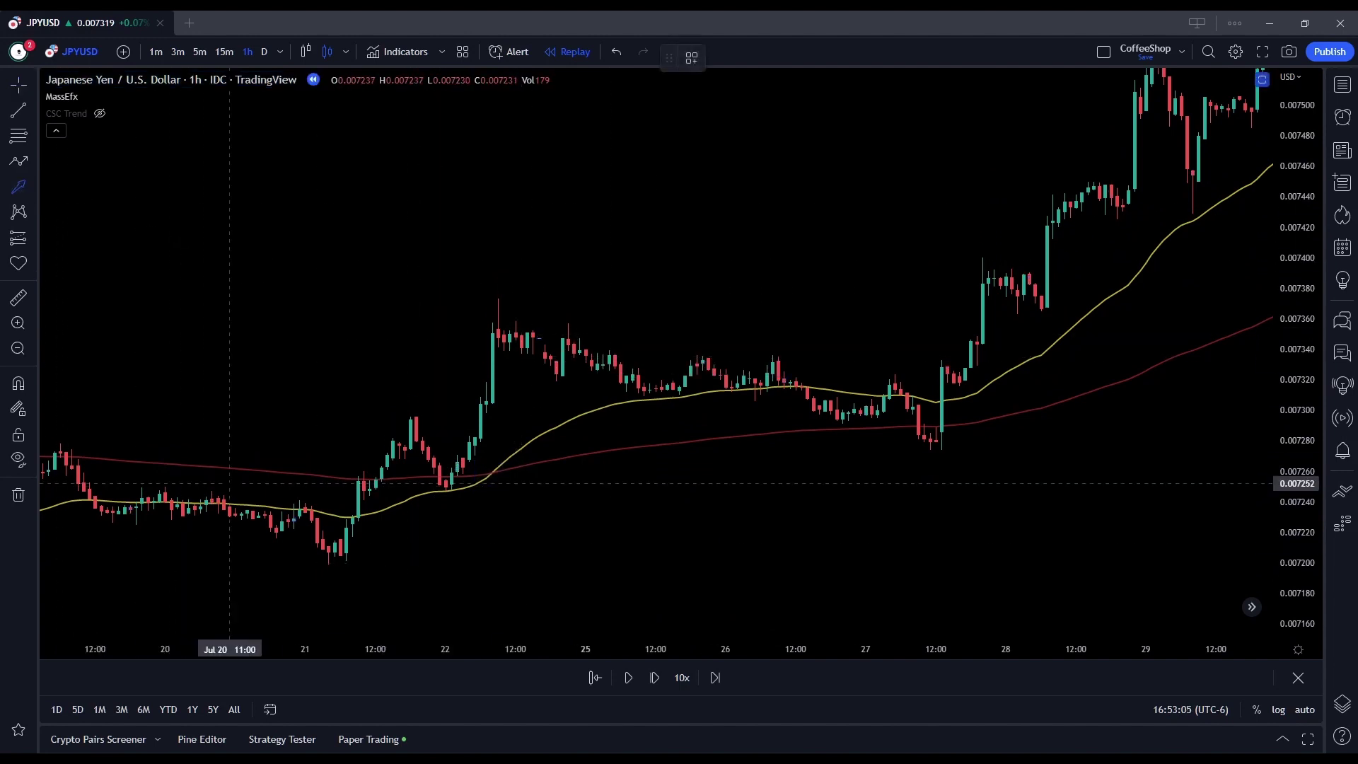
drag(408, 555, 440, 498)
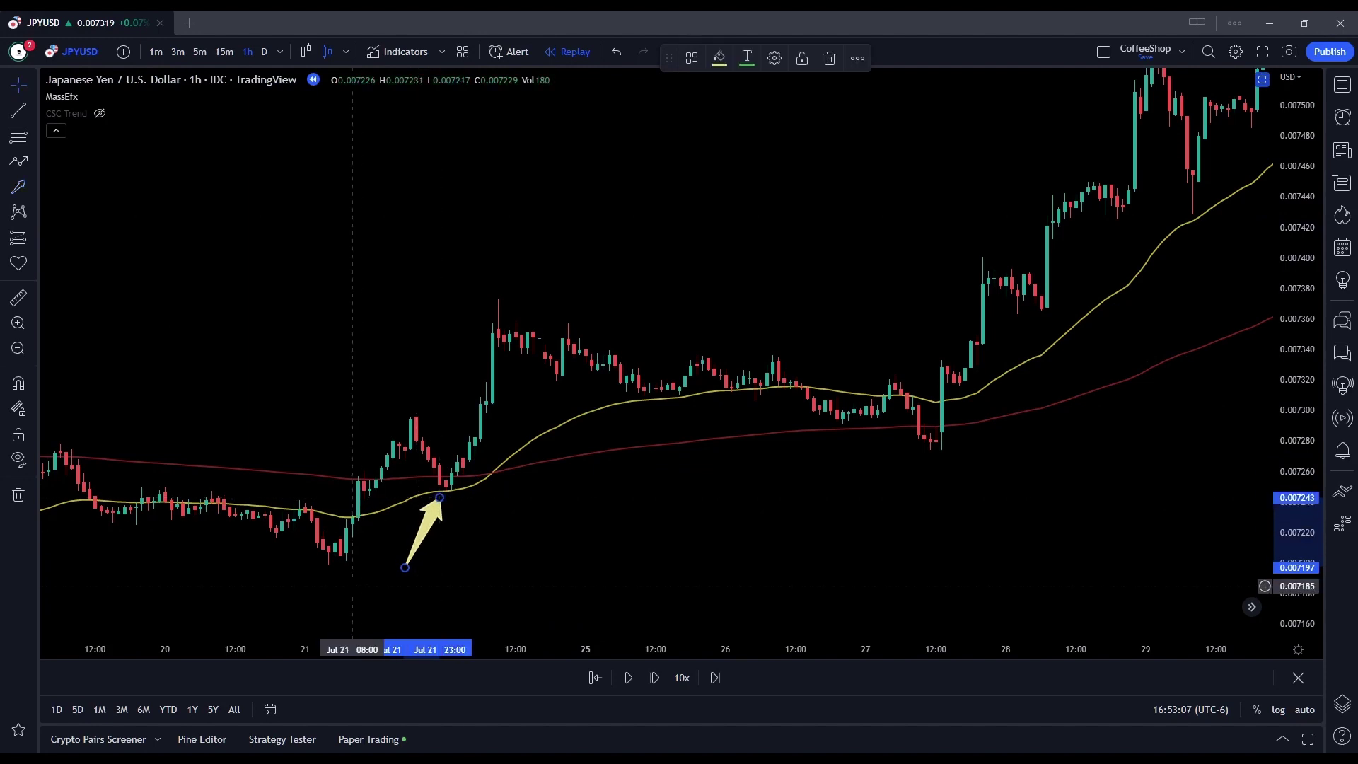
click(19, 186)
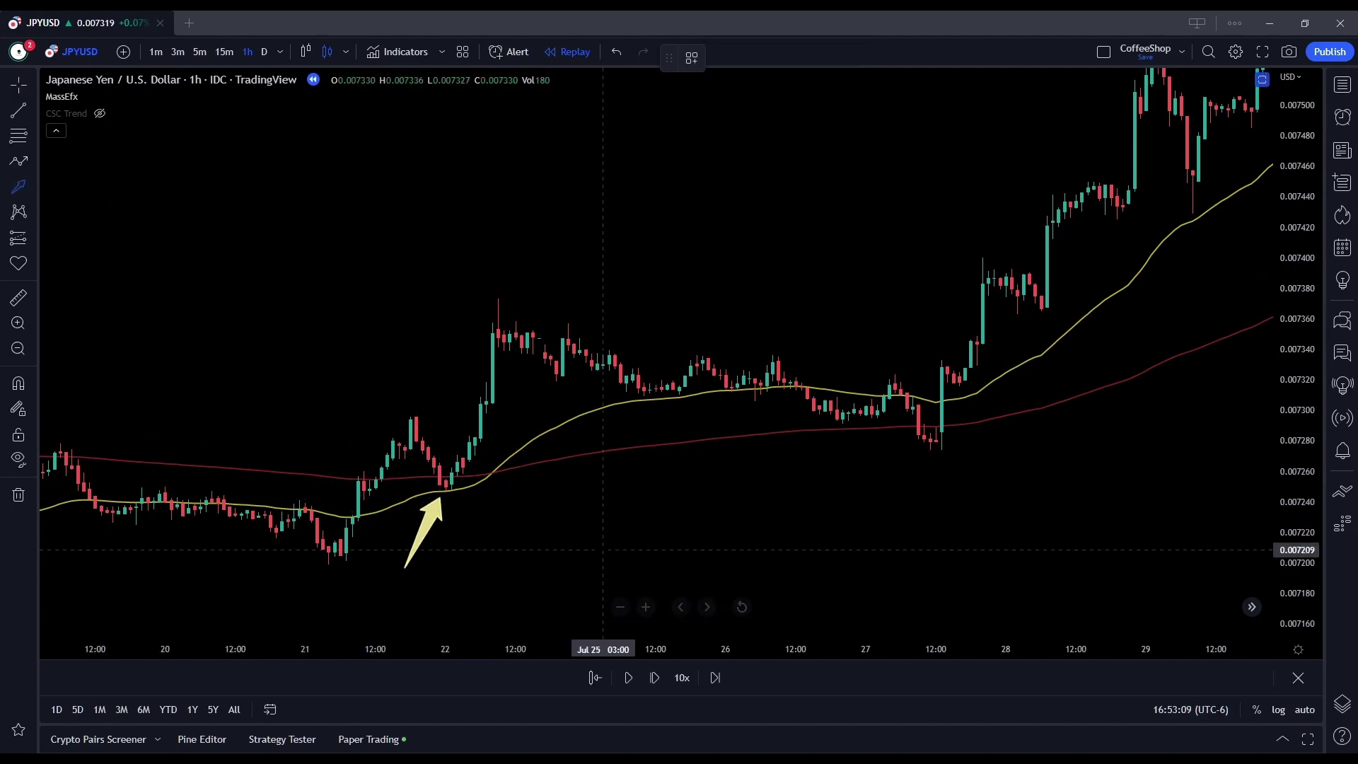
mouse_move(626, 476)
mouse_down()
mouse_move(626, 436)
mouse_move(674, 398)
mouse_up()
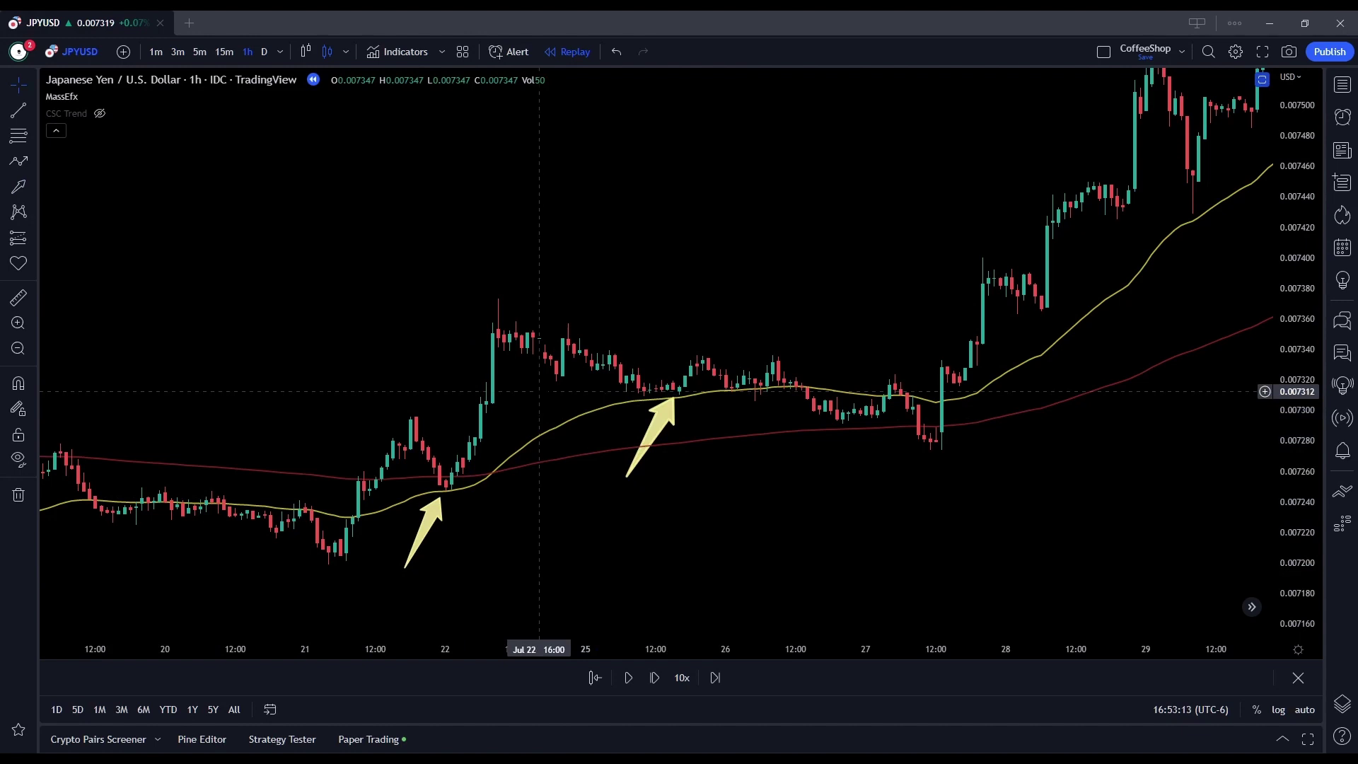
scroll(540, 391, down, 1)
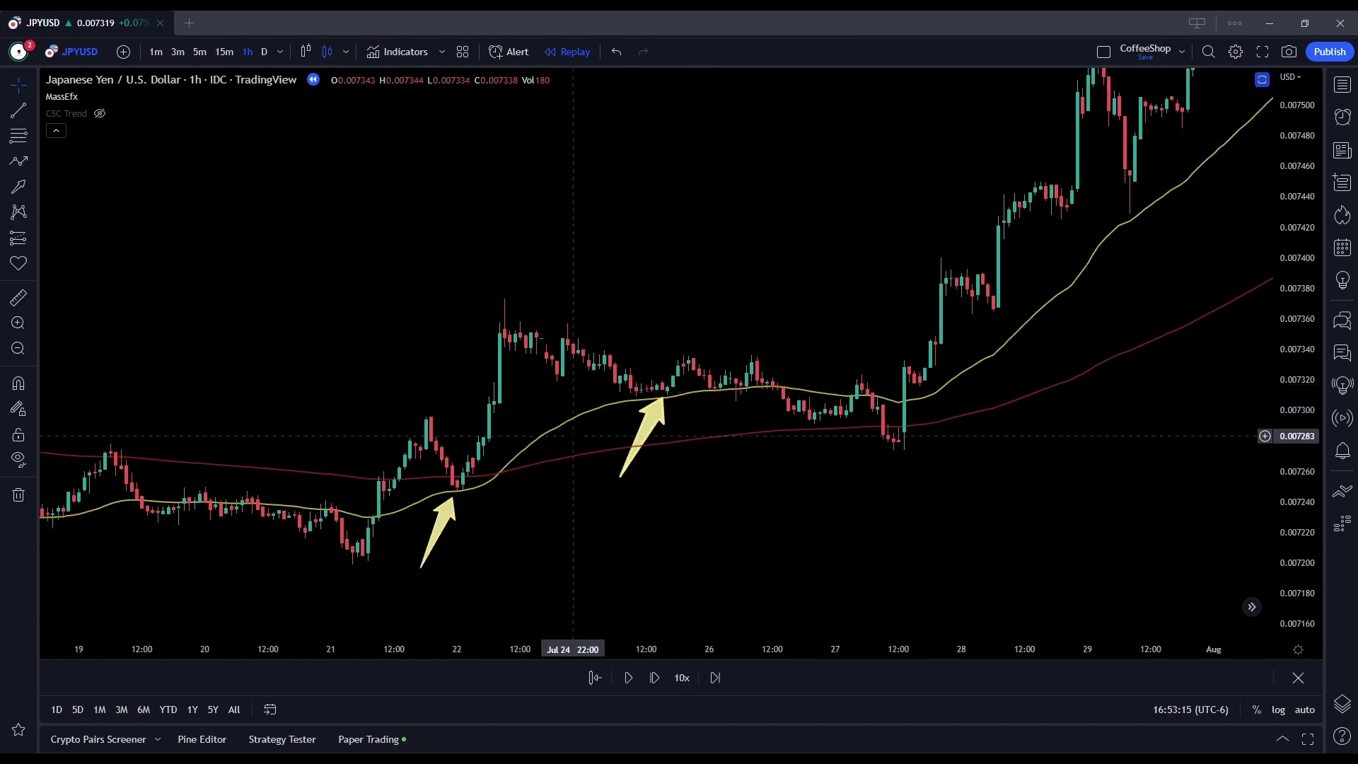
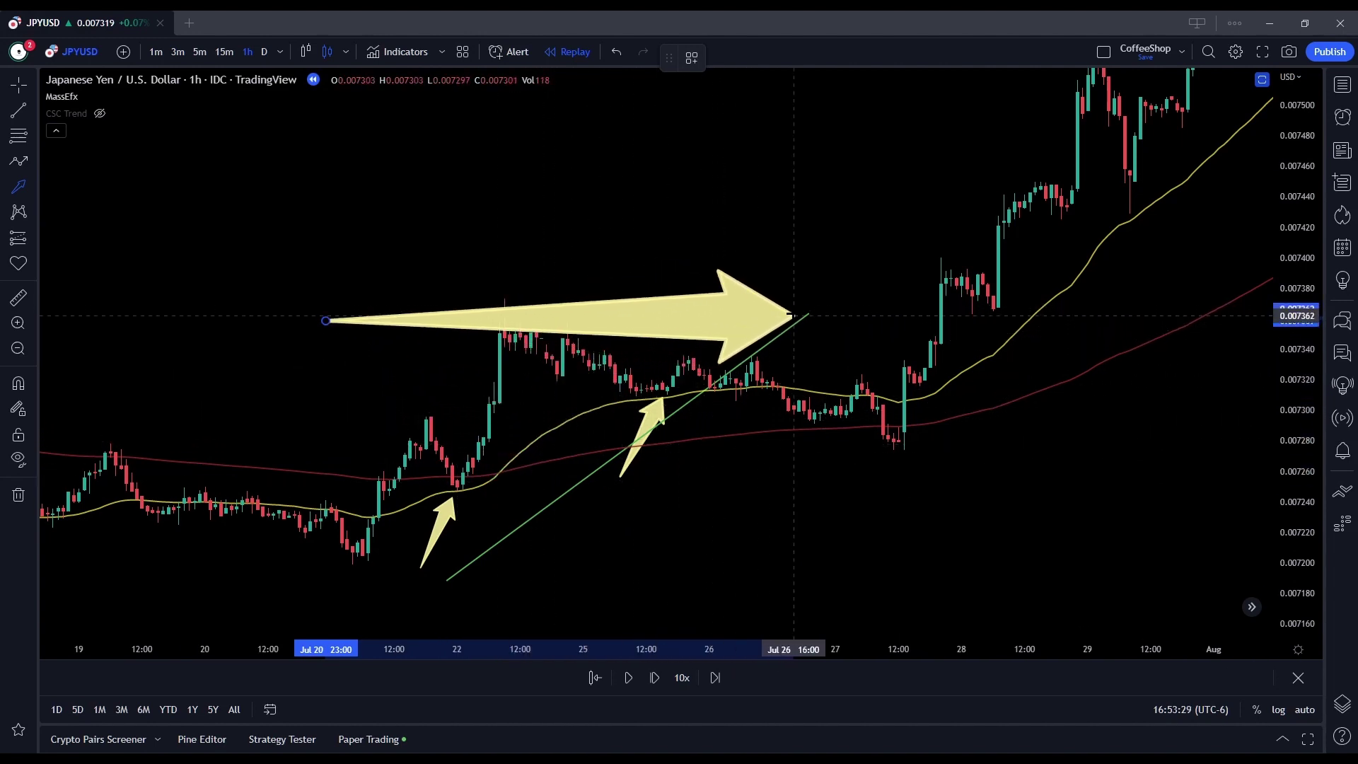
- Delete the three yellow arrows and the green trend line, leaving only the two moving averages
key(Delete)
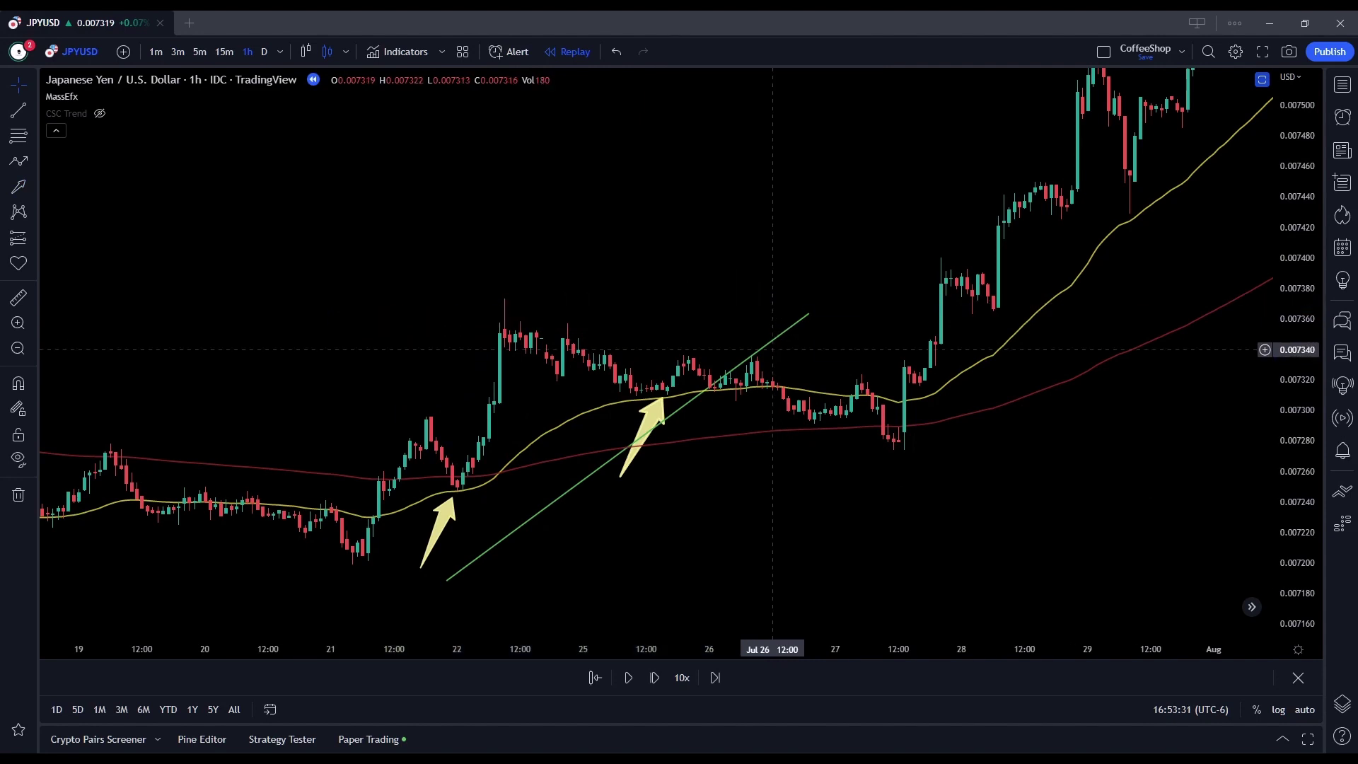
click(578, 485)
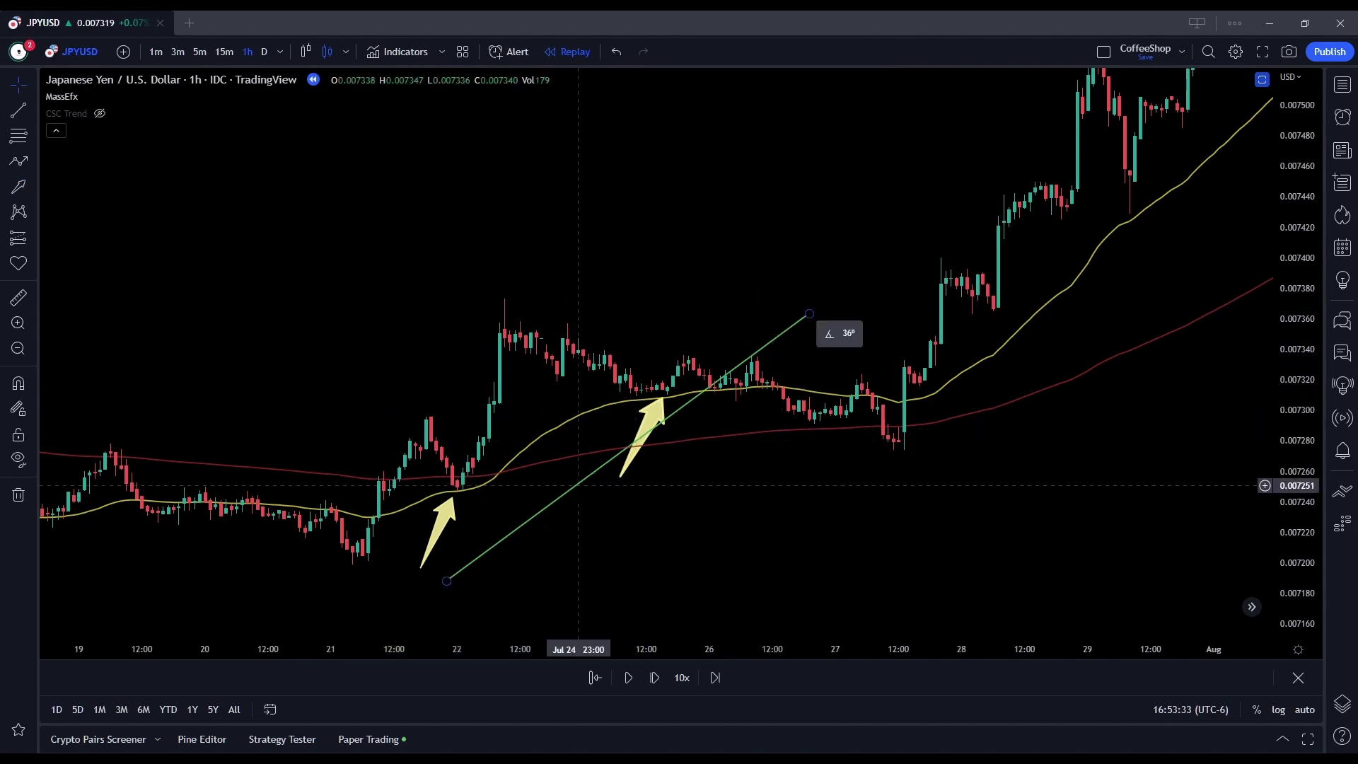
drag(578, 485, 573, 413)
click(646, 423)
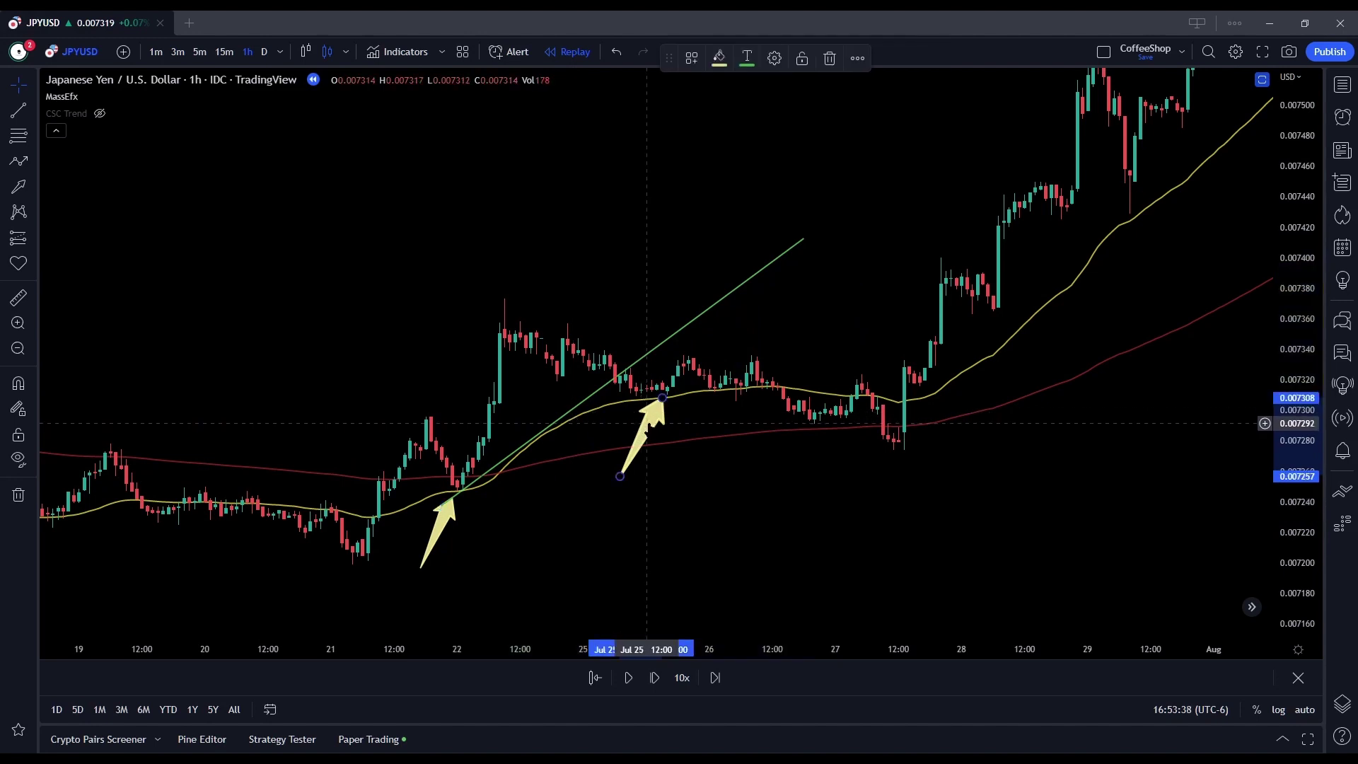
key(Delete)
click(455, 522)
key(Delete)
click(515, 449)
key(Delete)
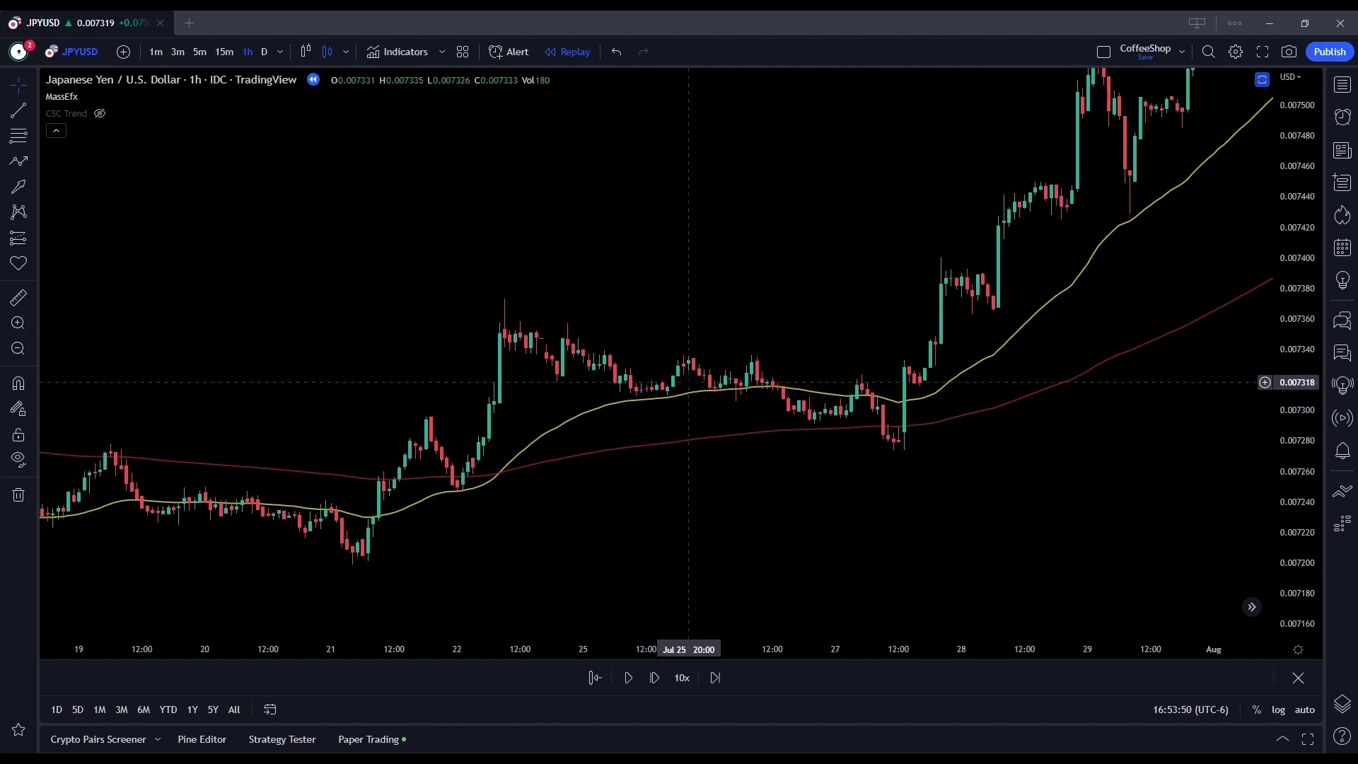
- Frame the Jul 22 rally, draw a trend line from the Jul 22 low to Jul 26, and open its settings
scroll(814, 424, down, 1)
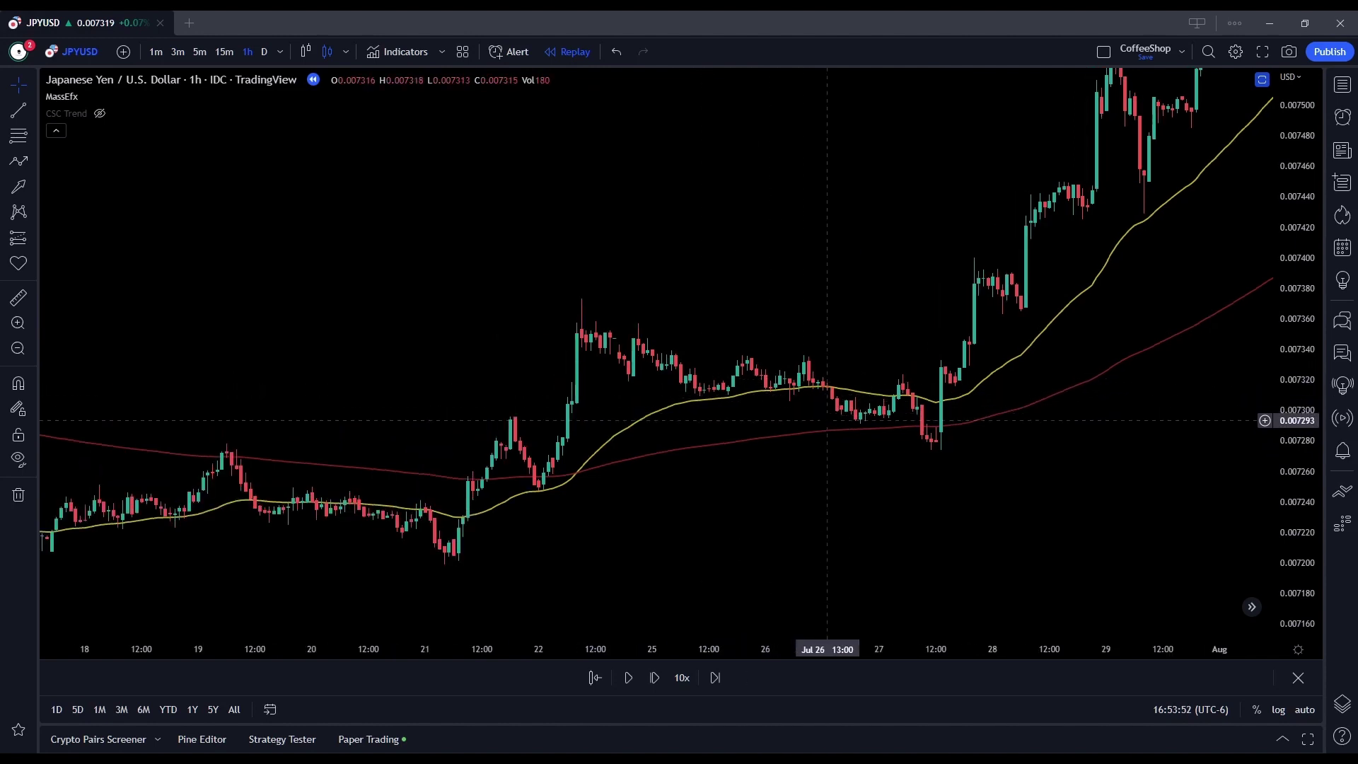
scroll(836, 471, down, 1)
drag(836, 472, 774, 483)
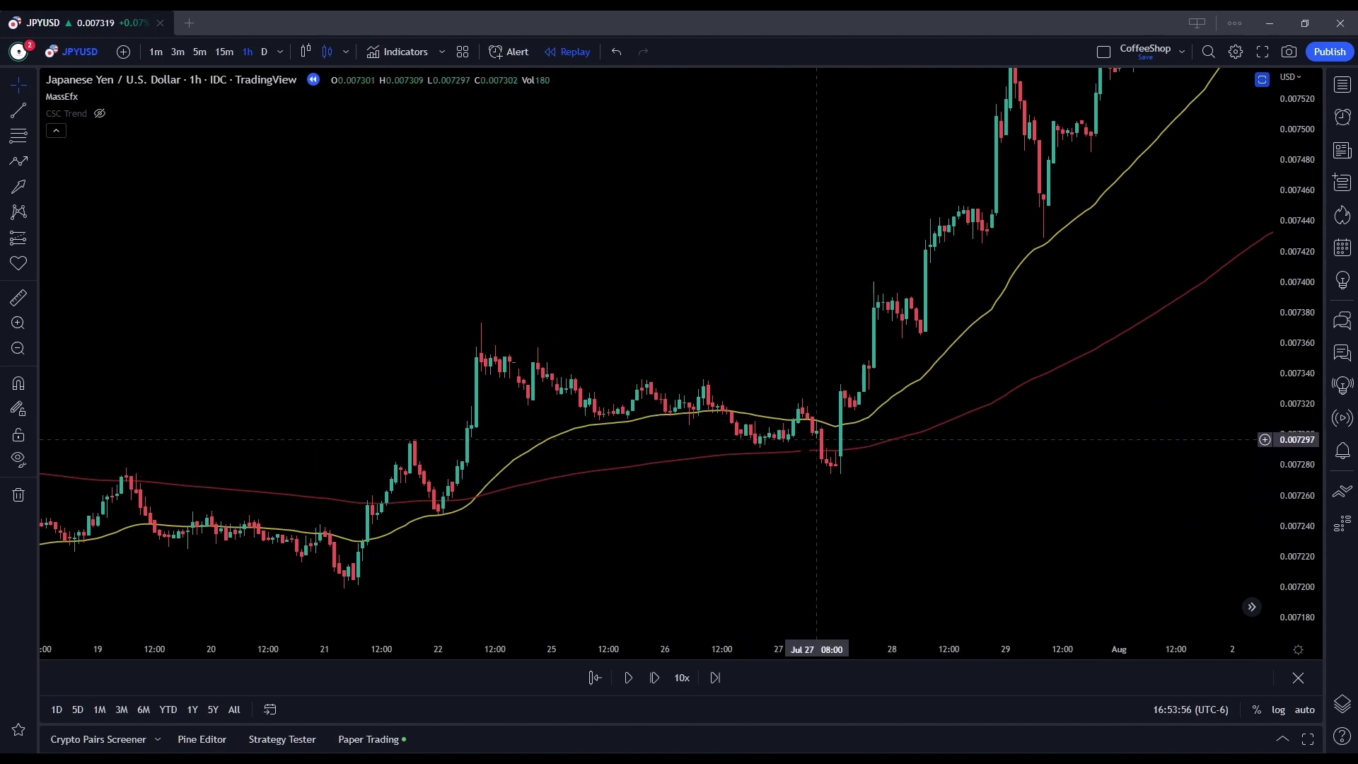
drag(660, 495, 814, 437)
scroll(644, 466, up, 2)
scroll(644, 466, up, 1)
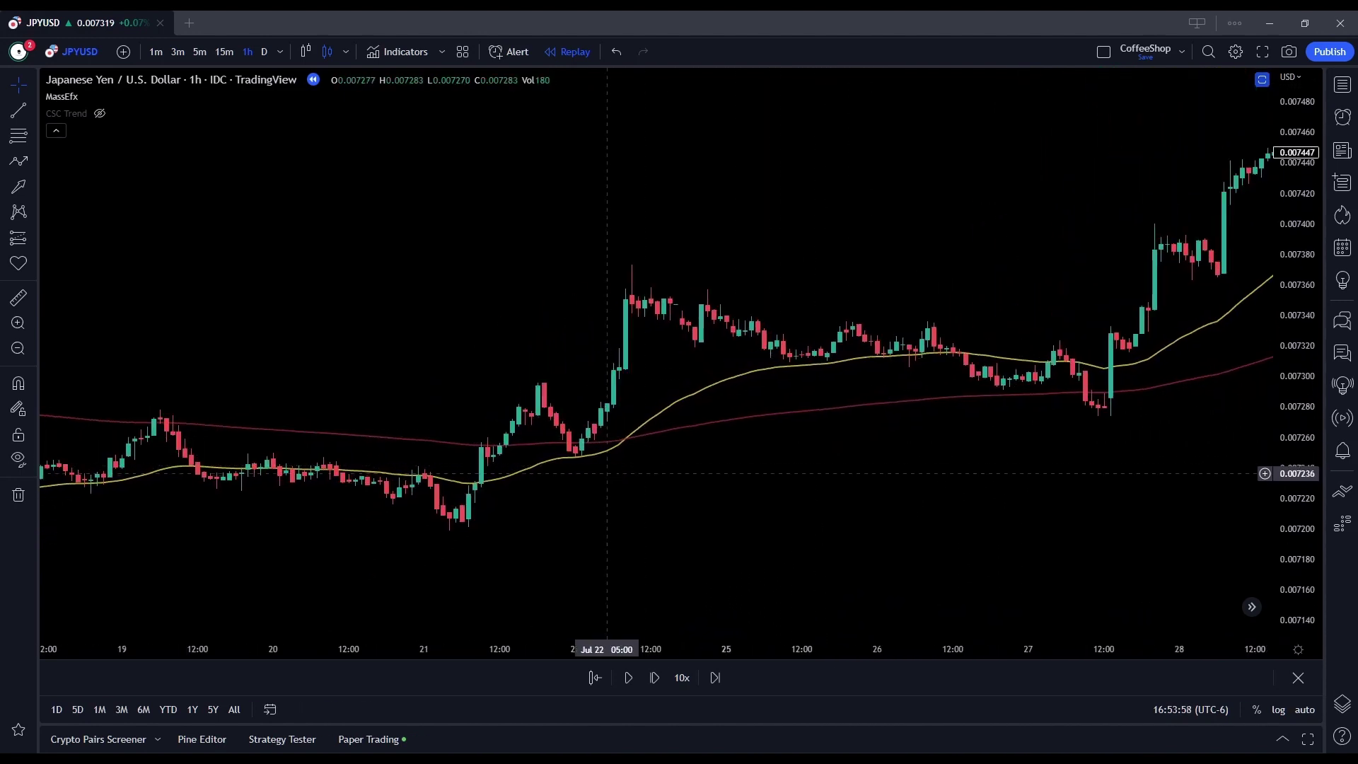
click(18, 110)
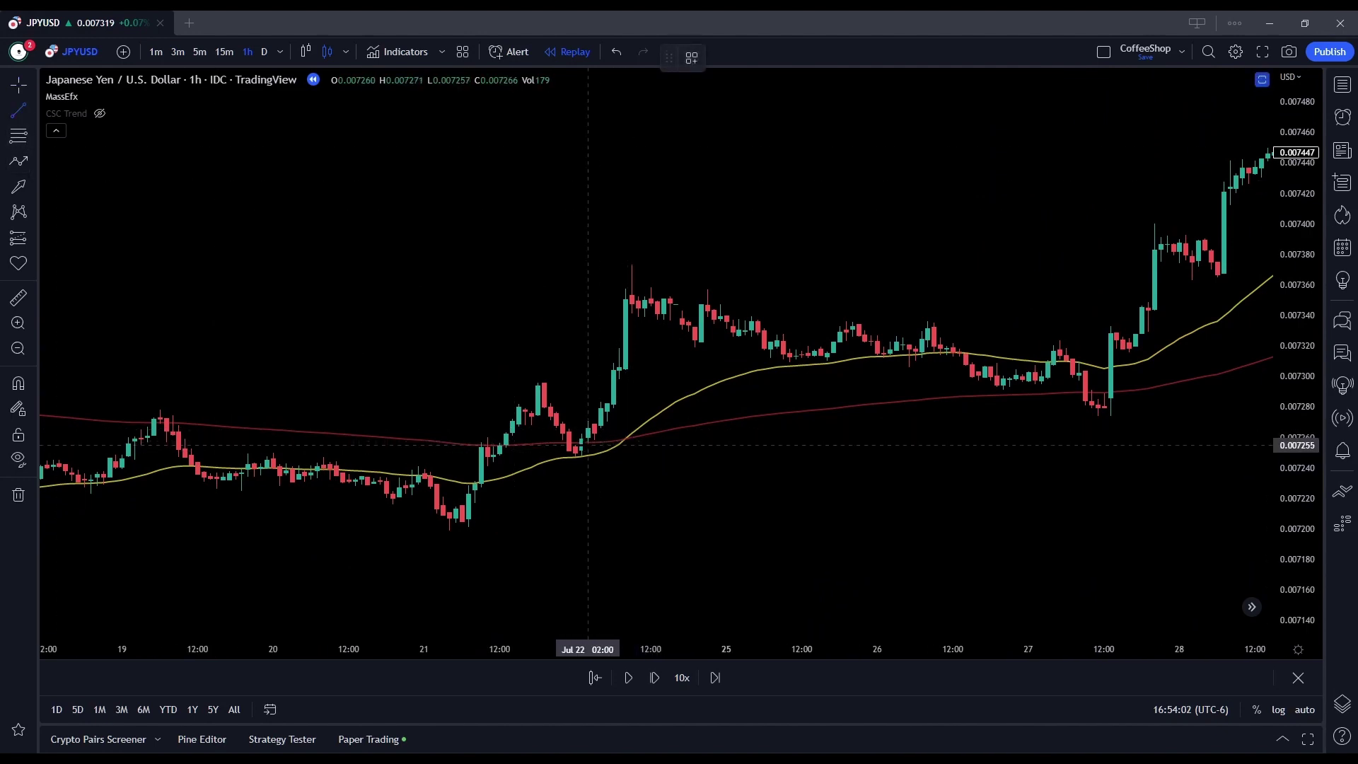
mouse_move(581, 451)
mouse_down()
mouse_move(998, 293)
mouse_move(985, 297)
mouse_up()
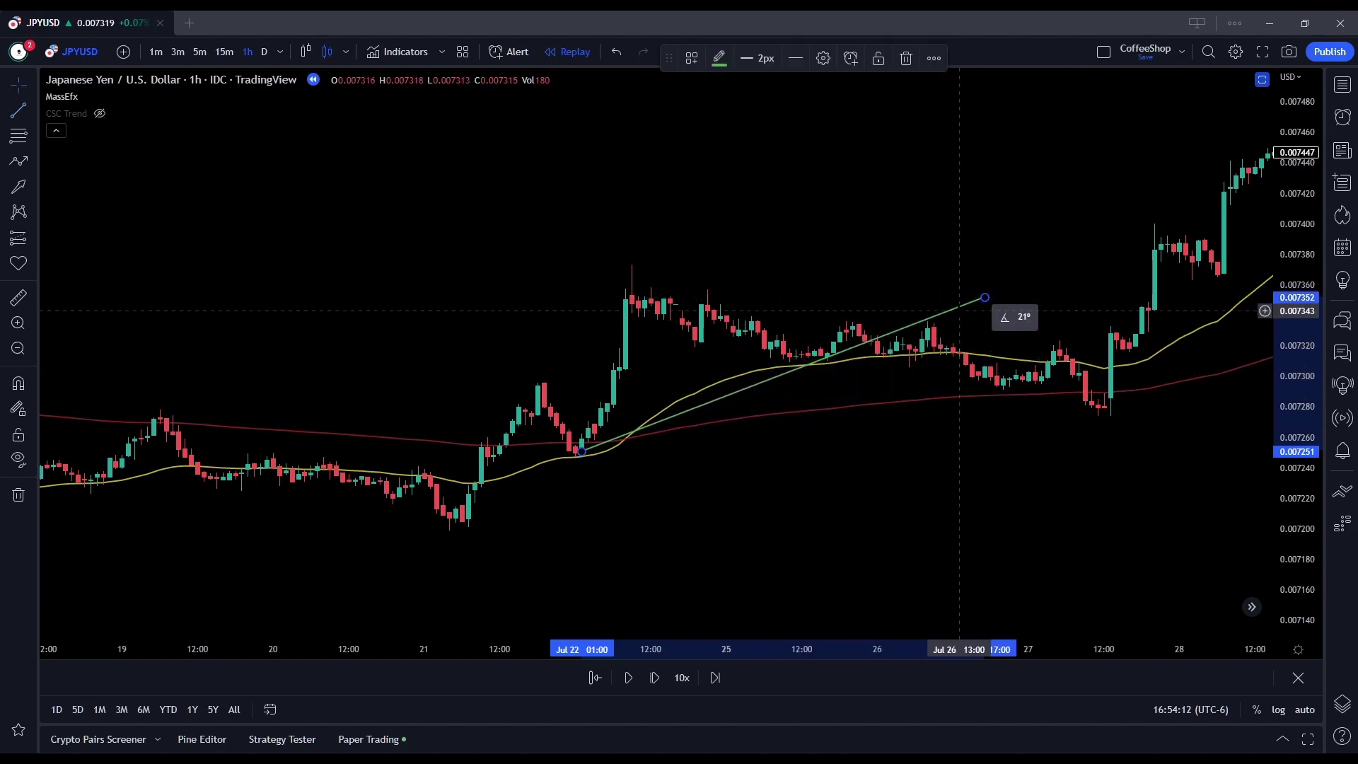
double_click(960, 308)
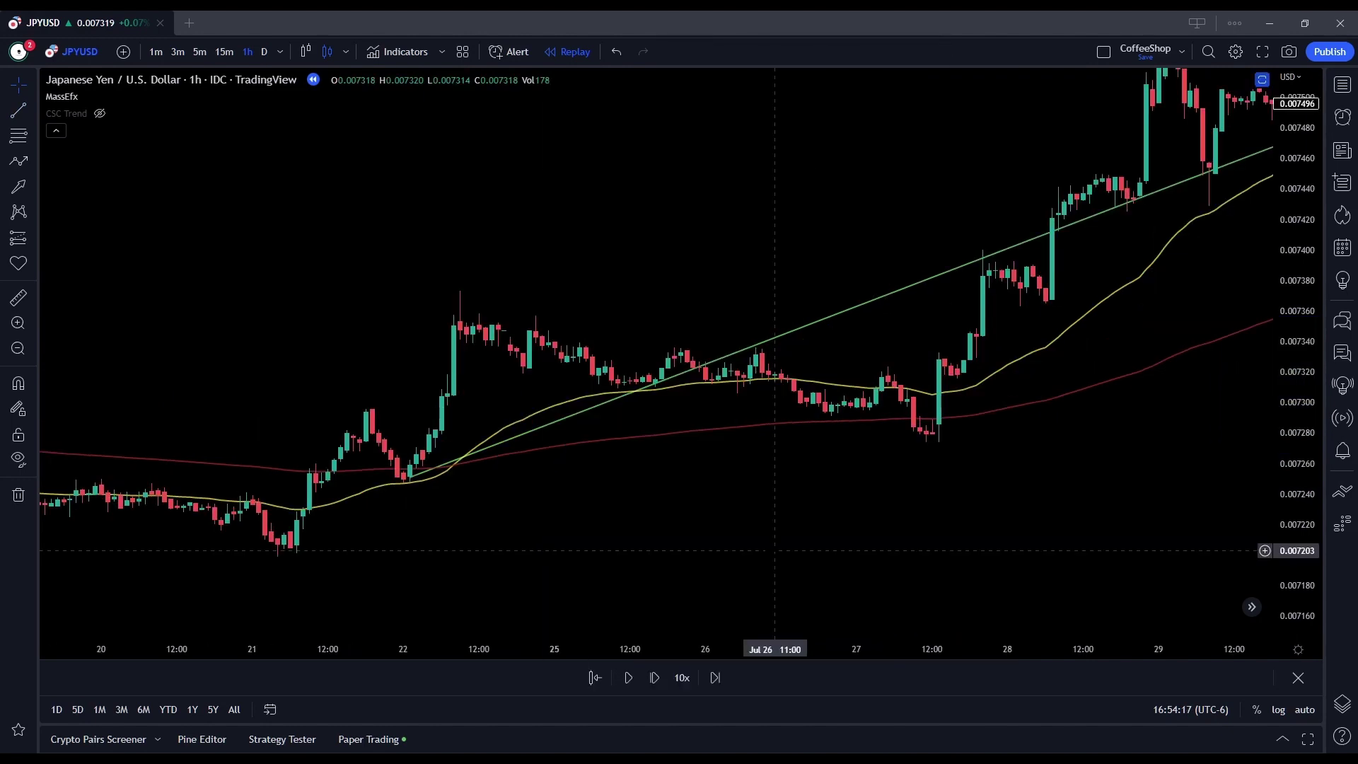
- Draw a second trend line parallel to the first, starting at the Jul 27 low
drag(776, 552, 680, 552)
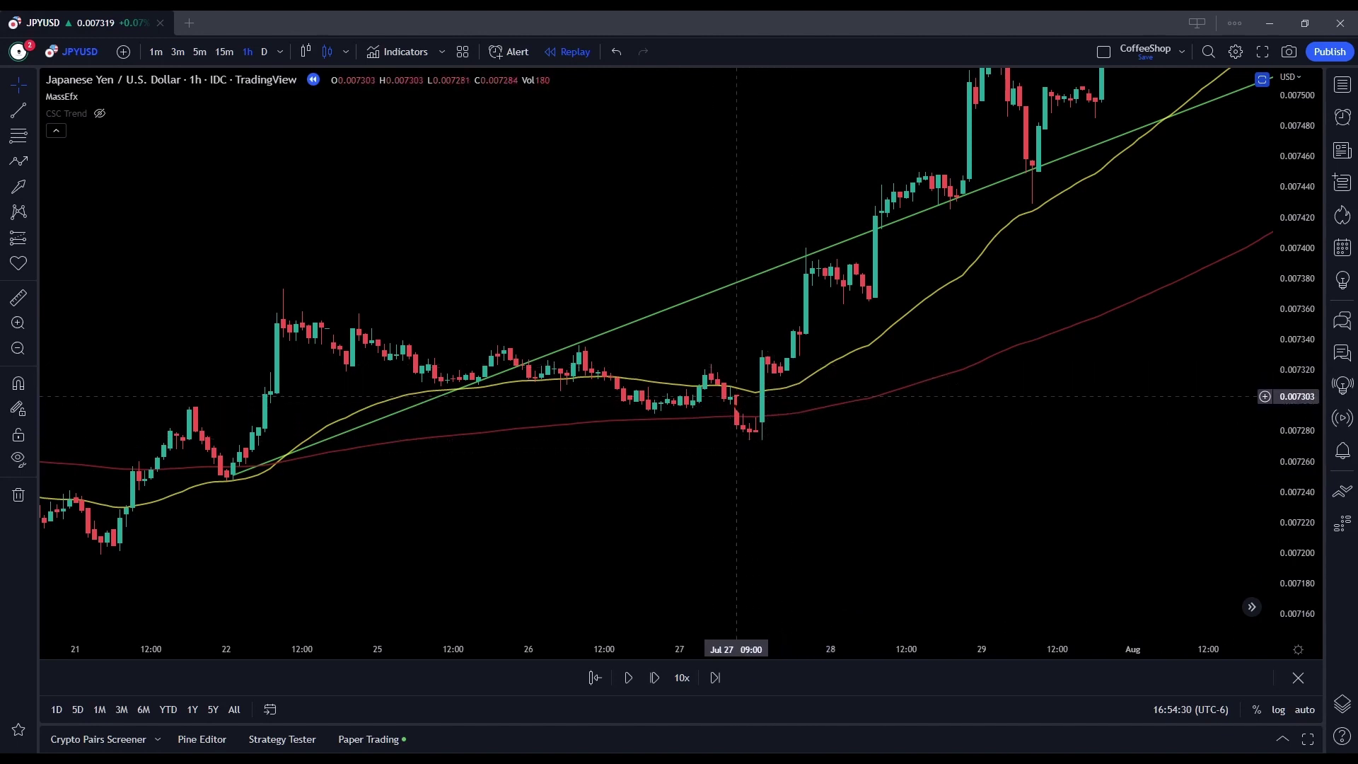
drag(742, 359, 701, 410)
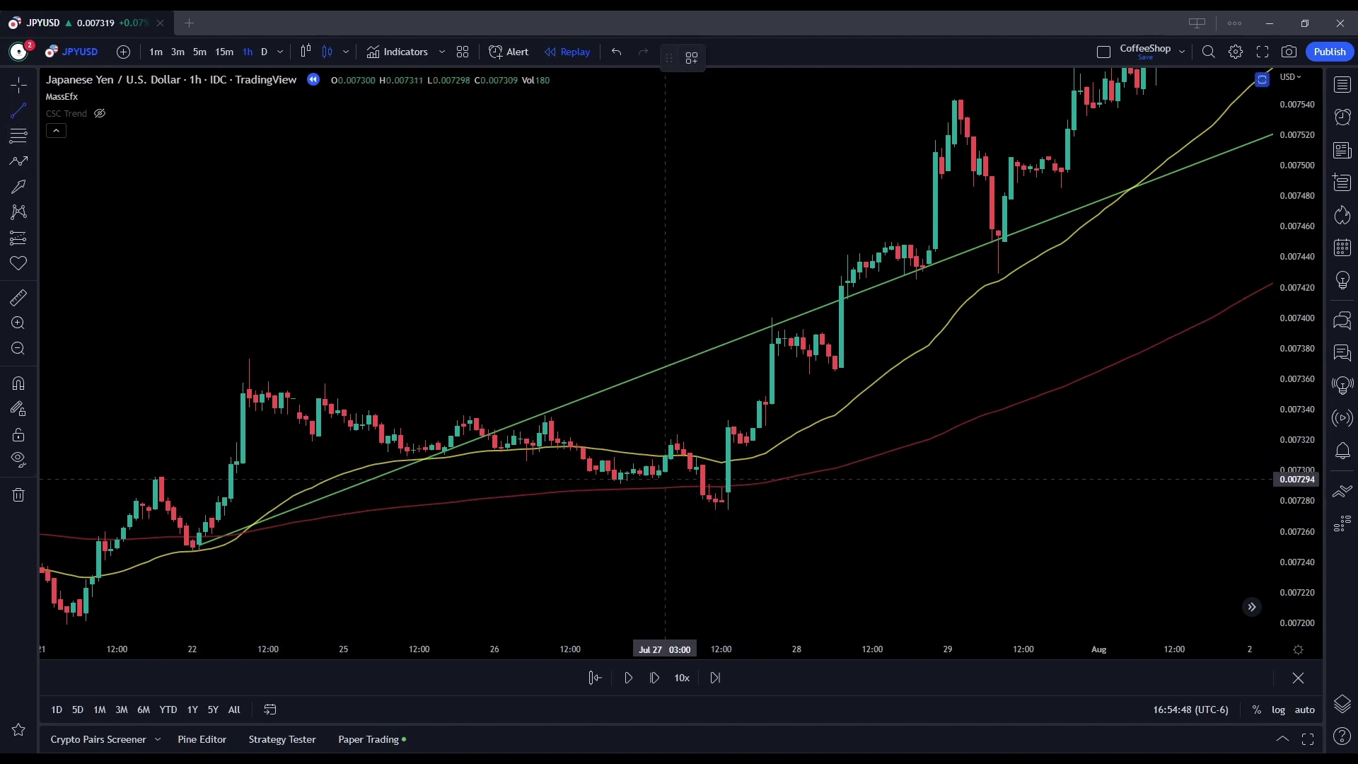
click(659, 475)
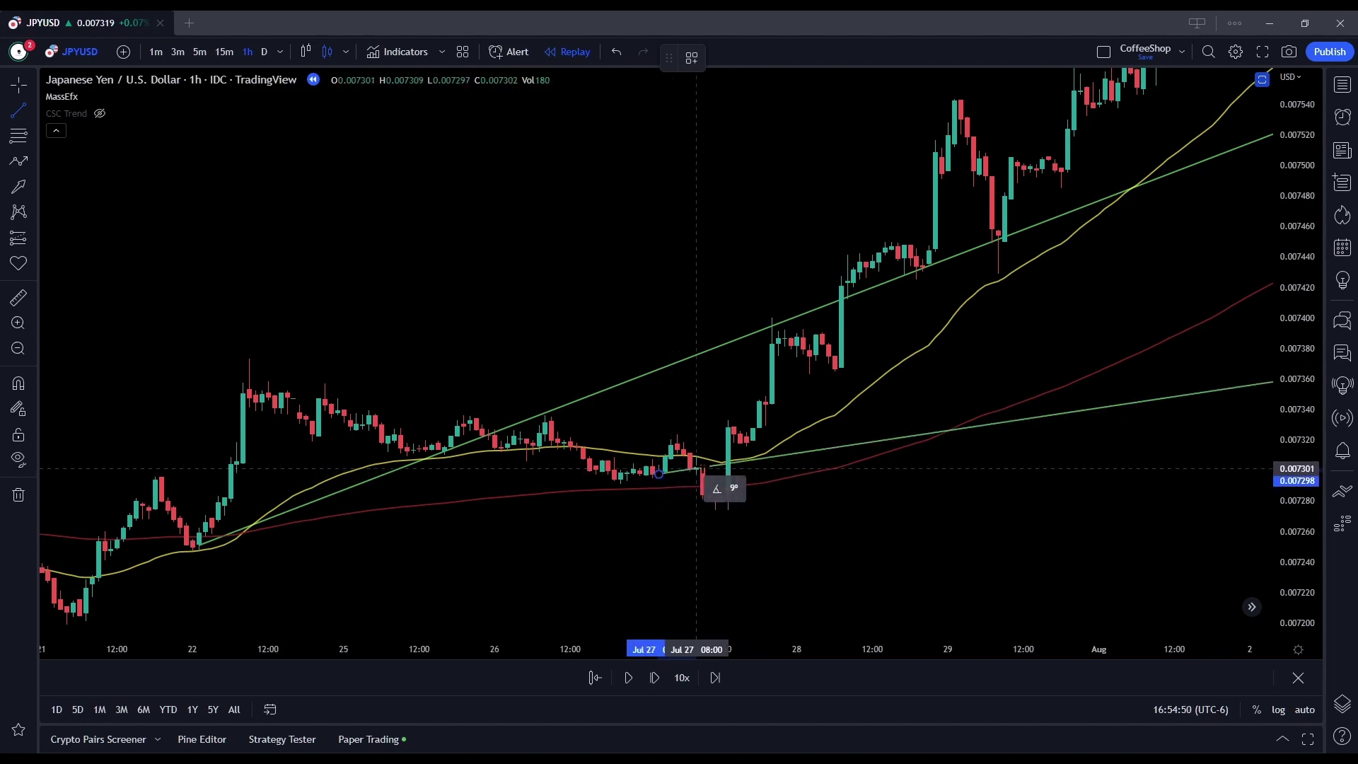
click(752, 442)
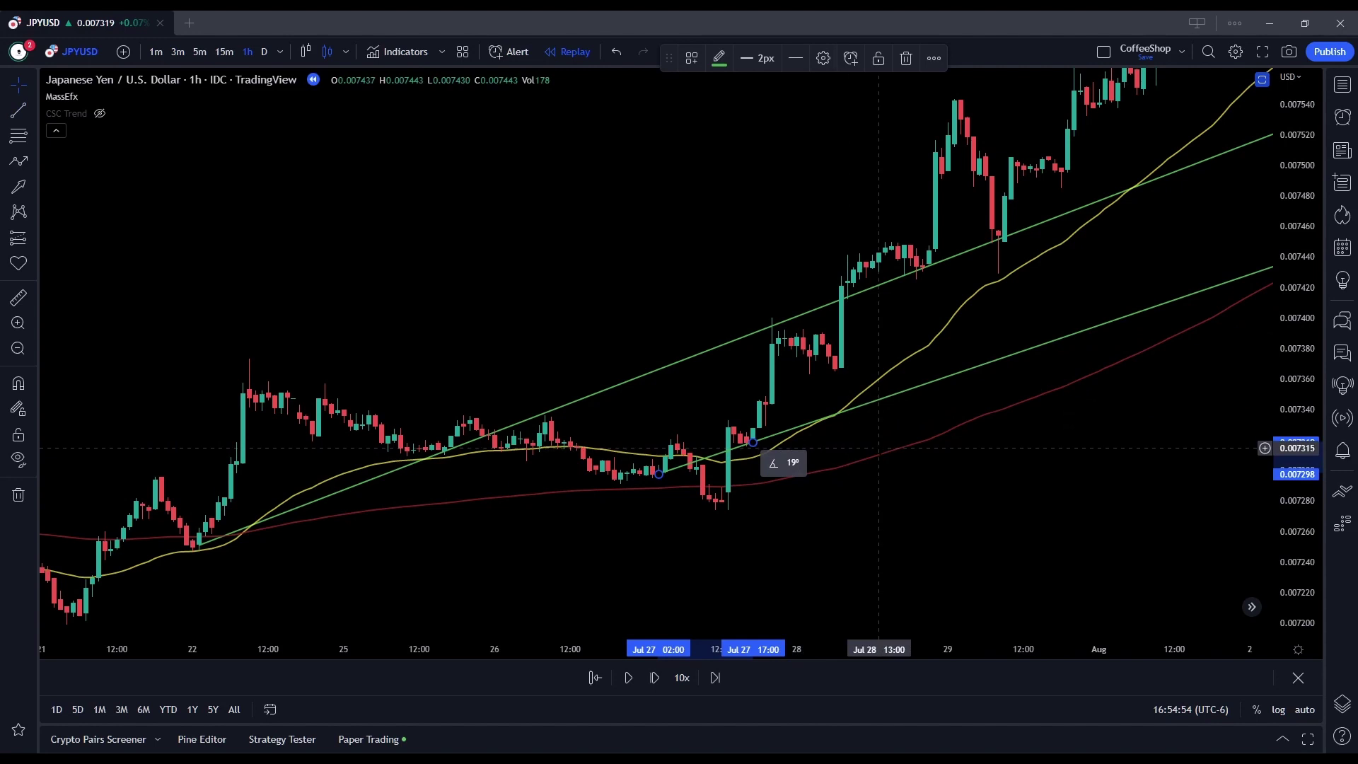
- Pan and zoom out so the chart shows bars through Aug 4
drag(1093, 464, 830, 505)
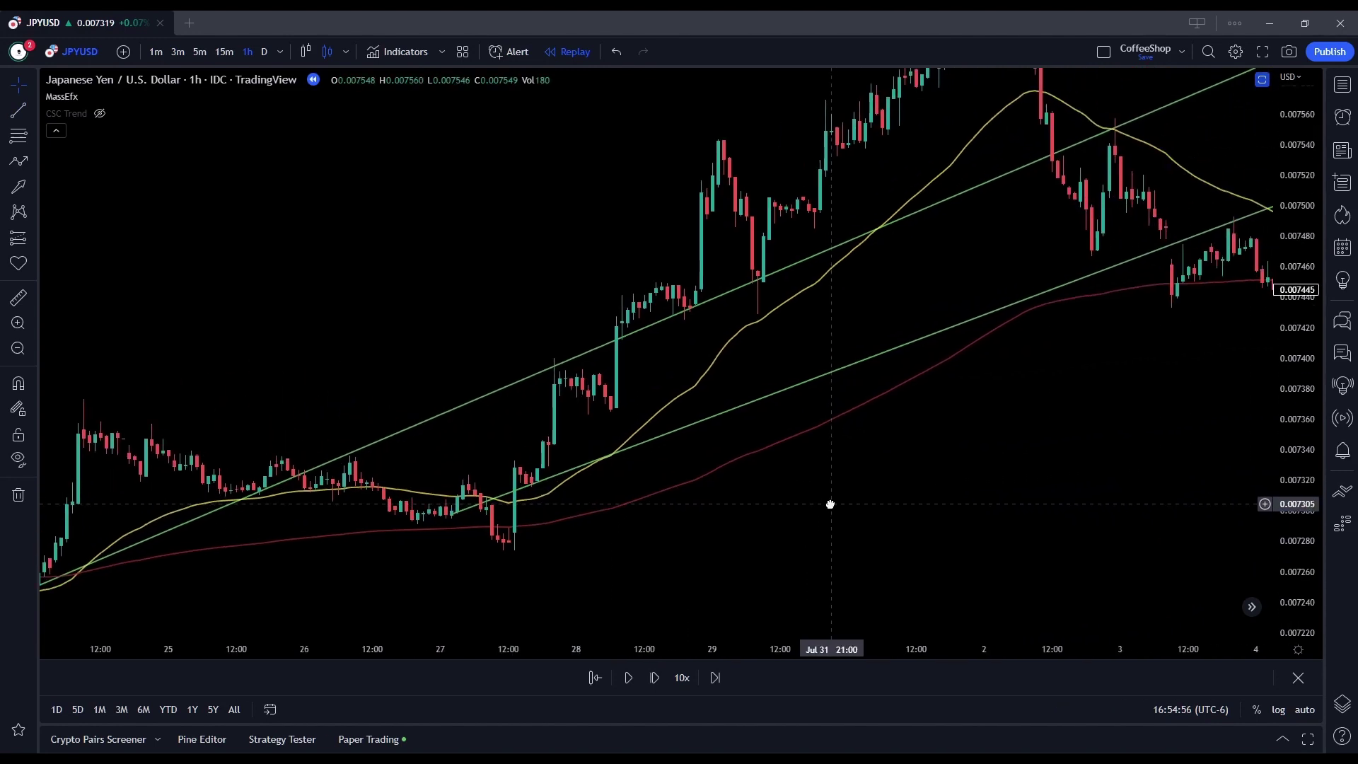
scroll(831, 504, down, 2)
drag(1297, 345, 1297, 407)
scroll(1144, 397, down, 1)
scroll(1144, 397, down, 1)
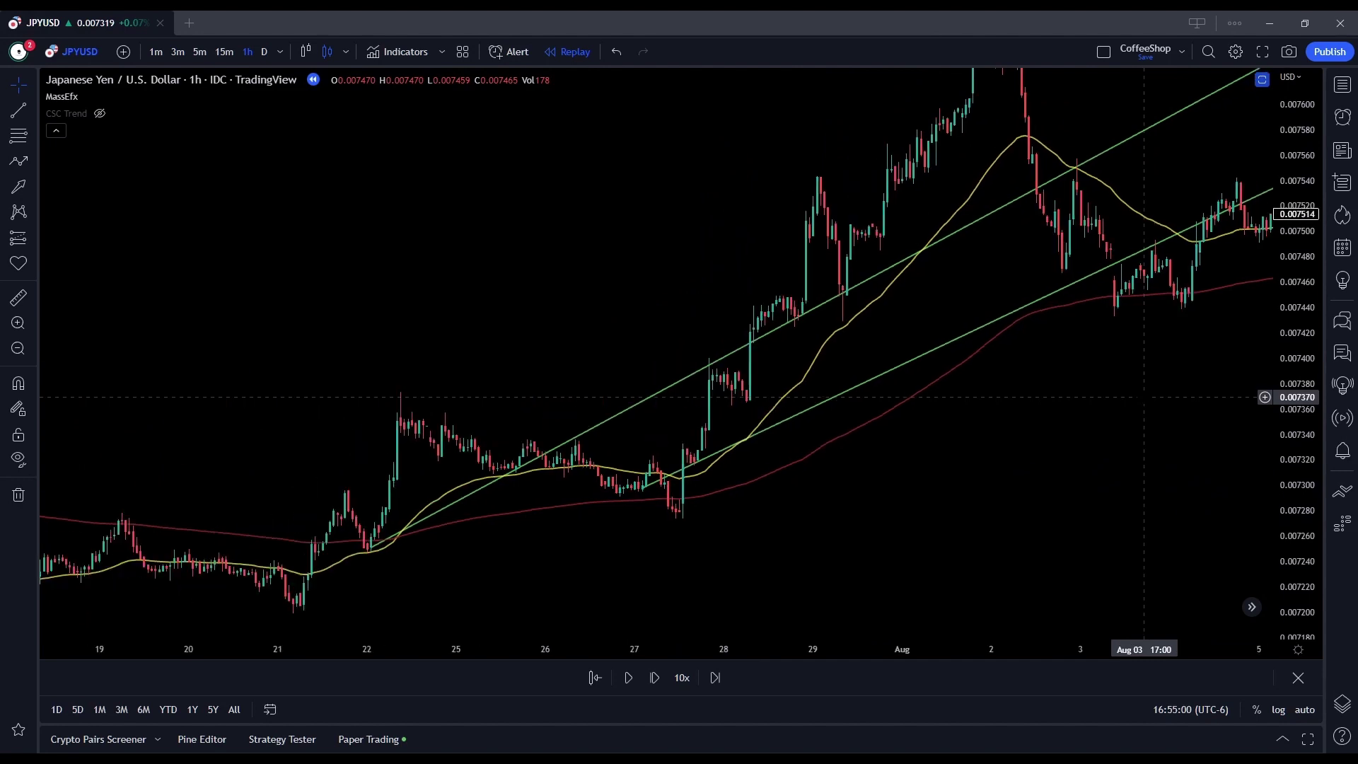
- Hide the MassEfx averages and delete the lower trend line
click(90, 96)
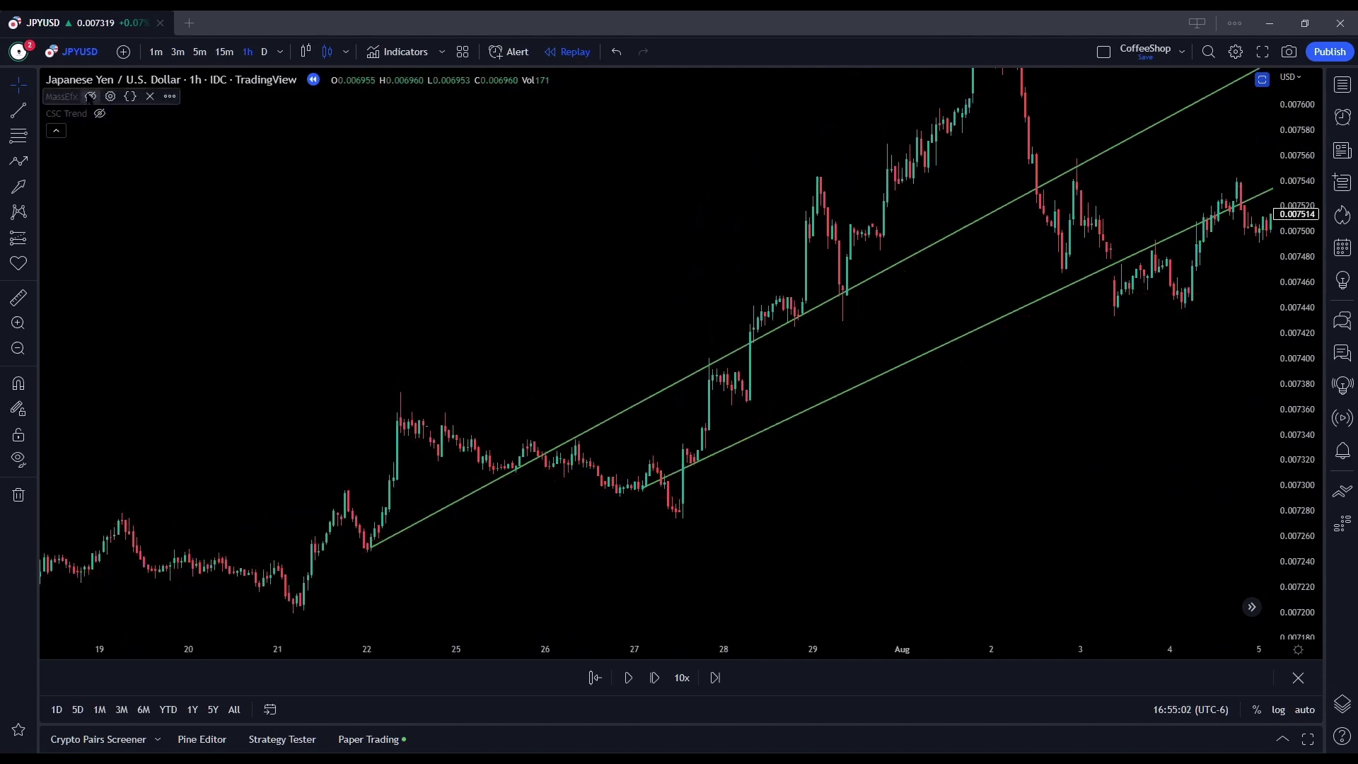
drag(894, 447, 625, 468)
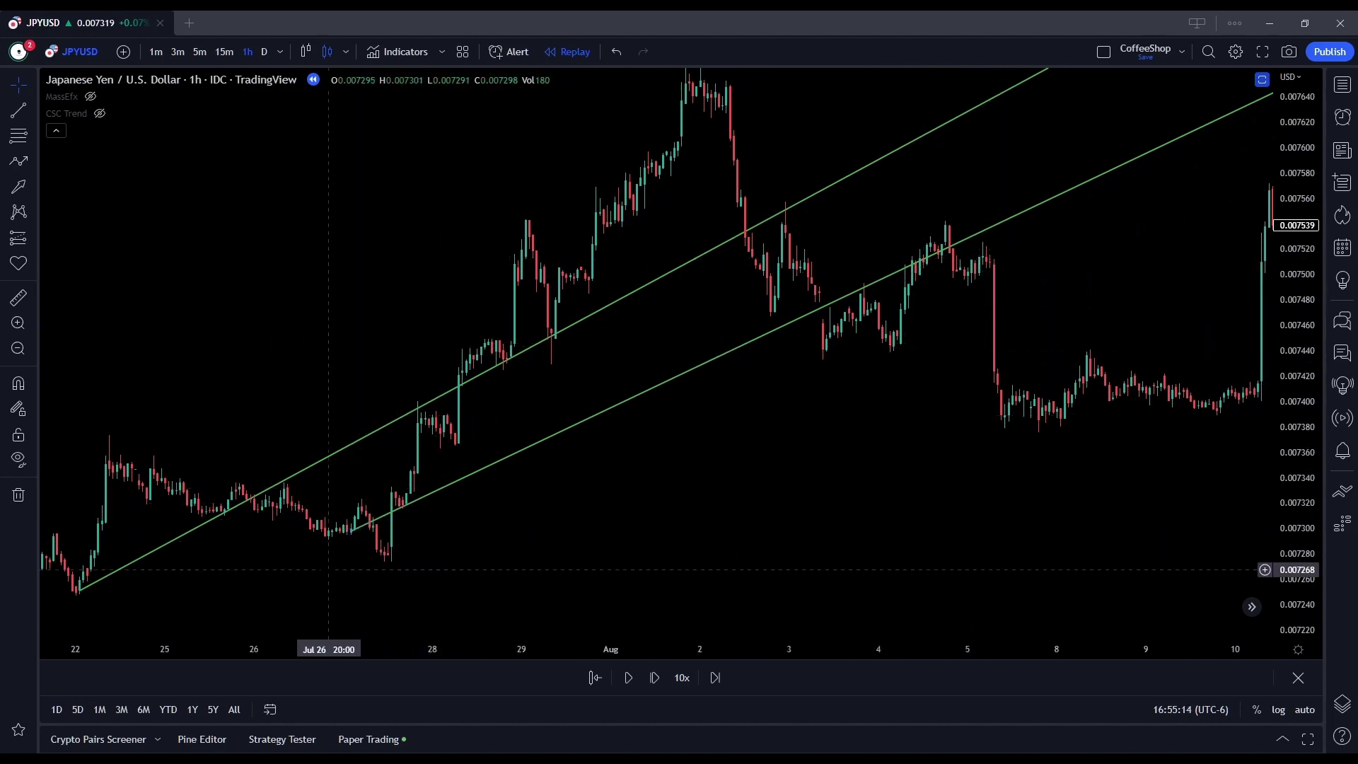
drag(328, 570, 898, 249)
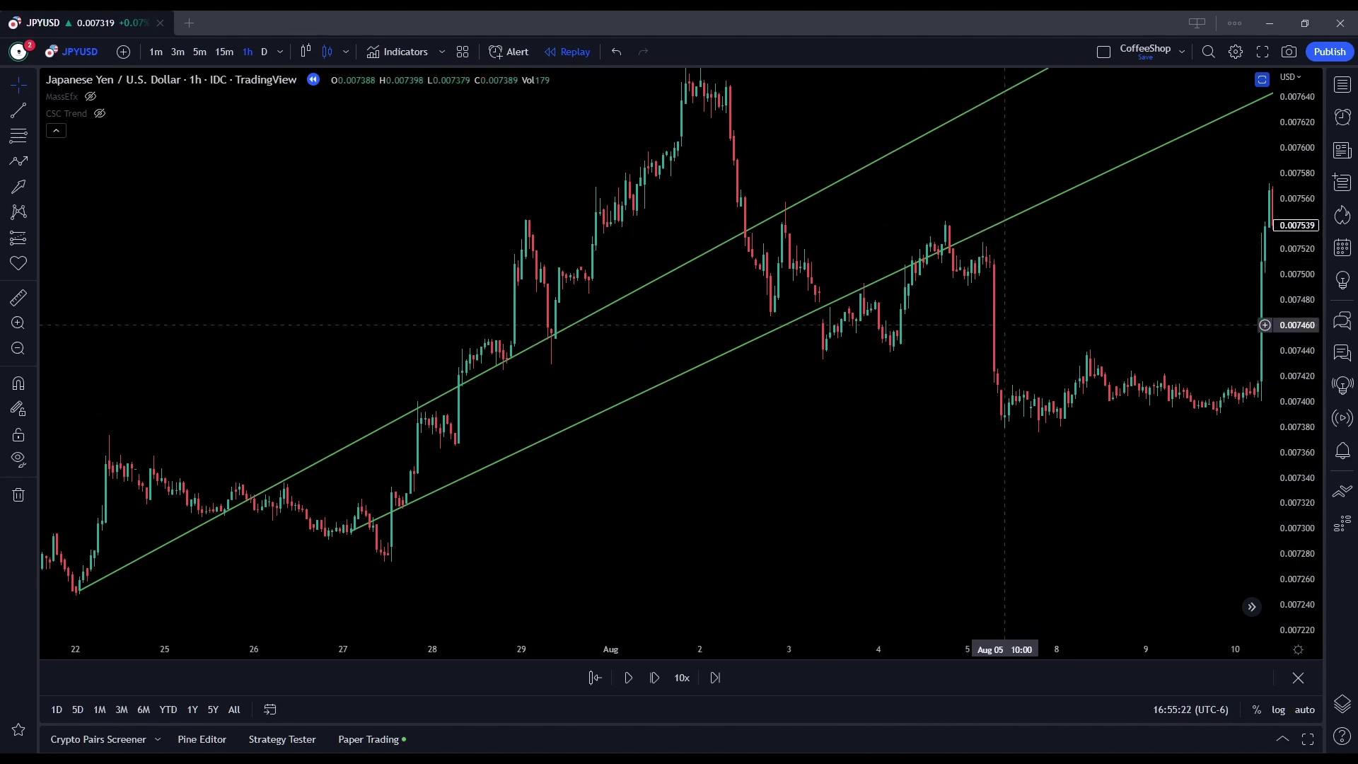
click(748, 342)
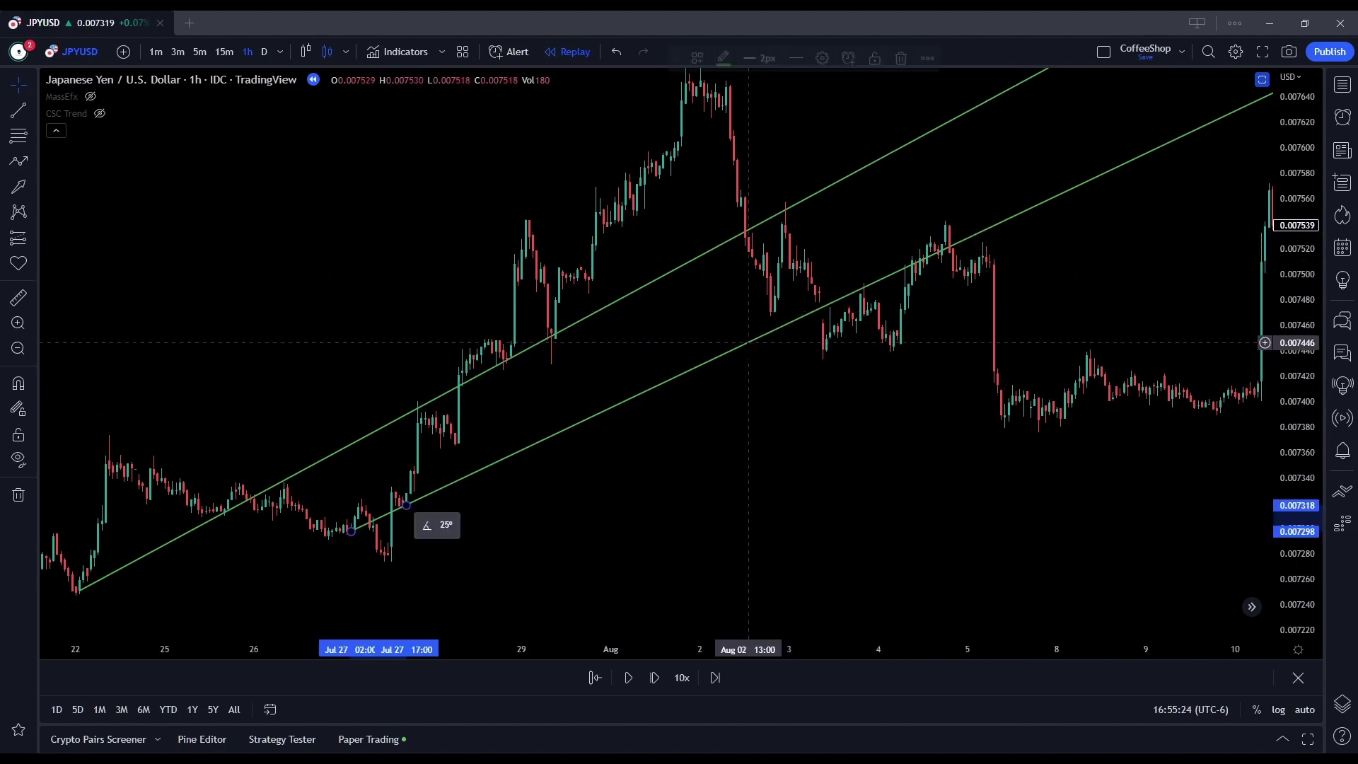
key(Delete)
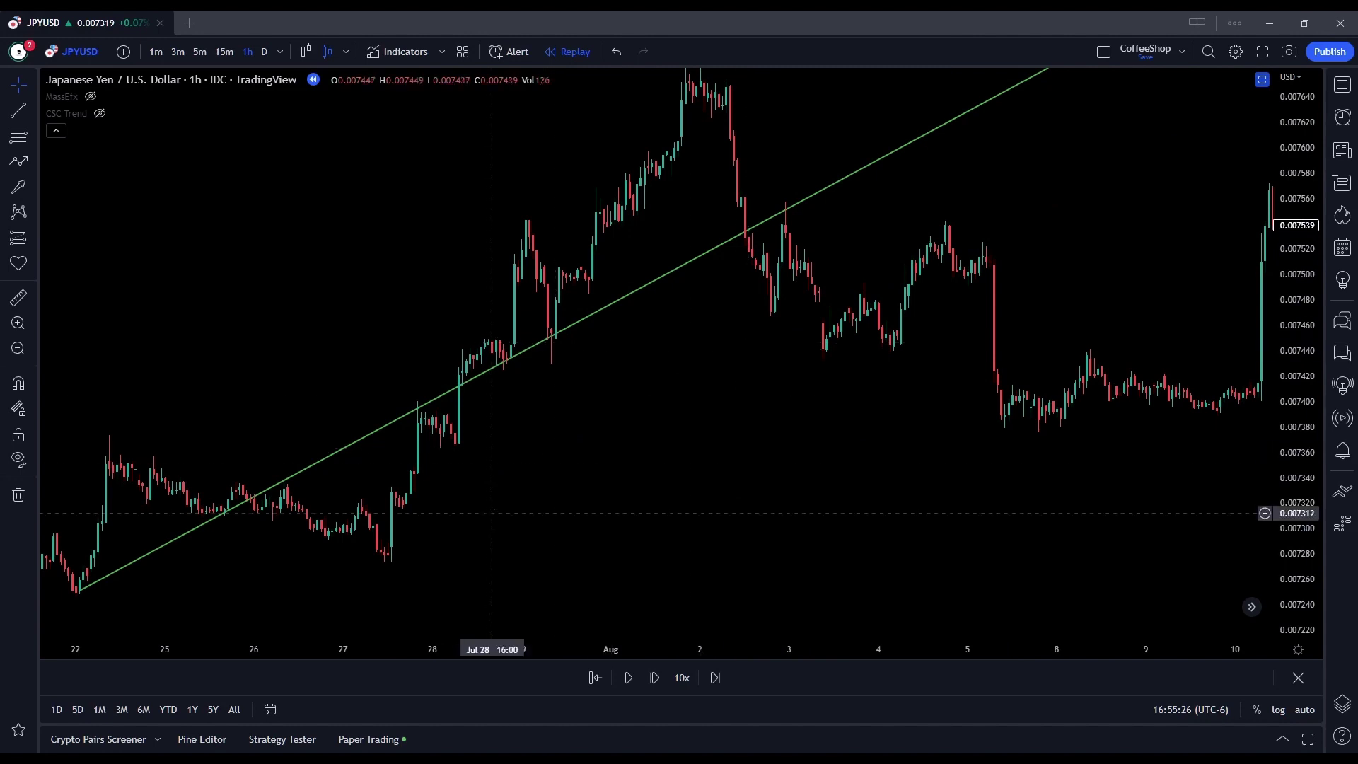
- Bring Jul 20 onward back into view and show the MassEfx averages again
drag(493, 510, 756, 433)
scroll(756, 433, up, 2)
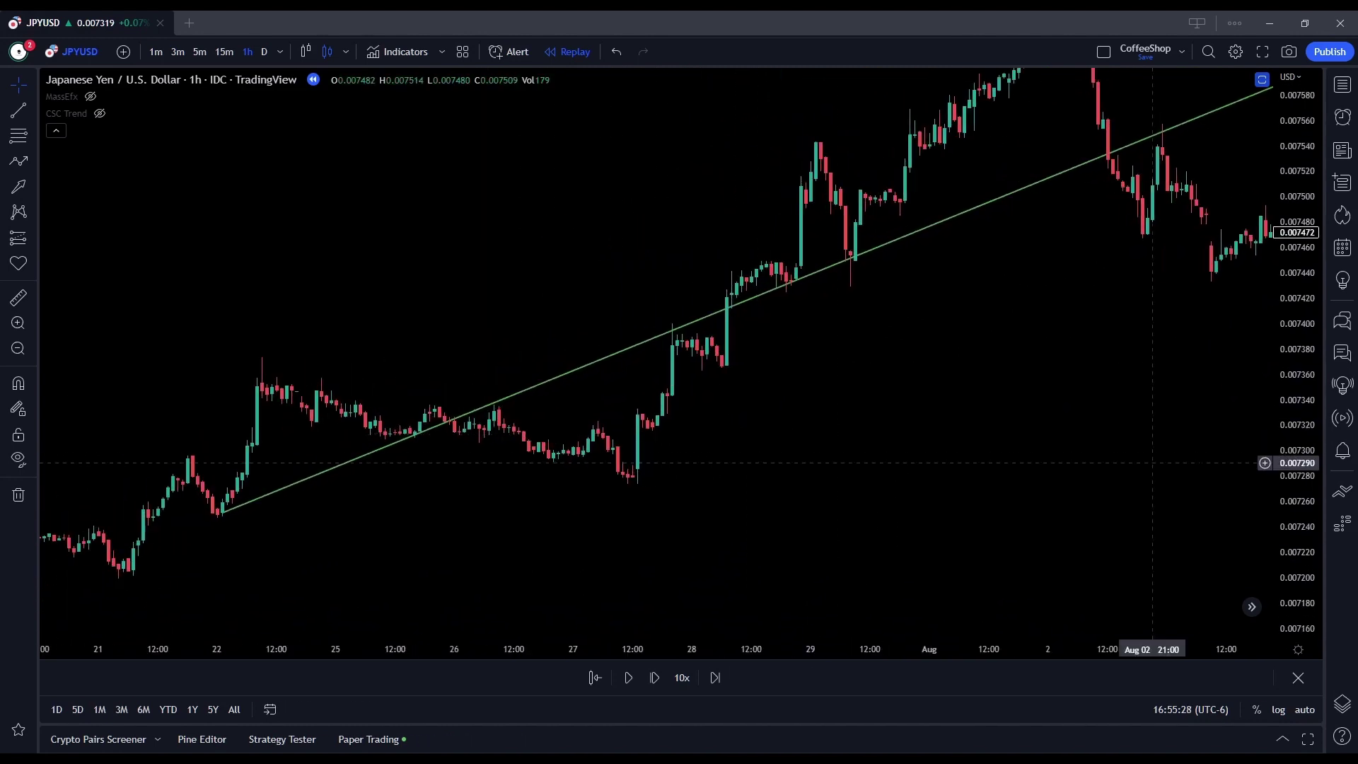
scroll(1176, 452, up, 2)
scroll(667, 482, up, 4)
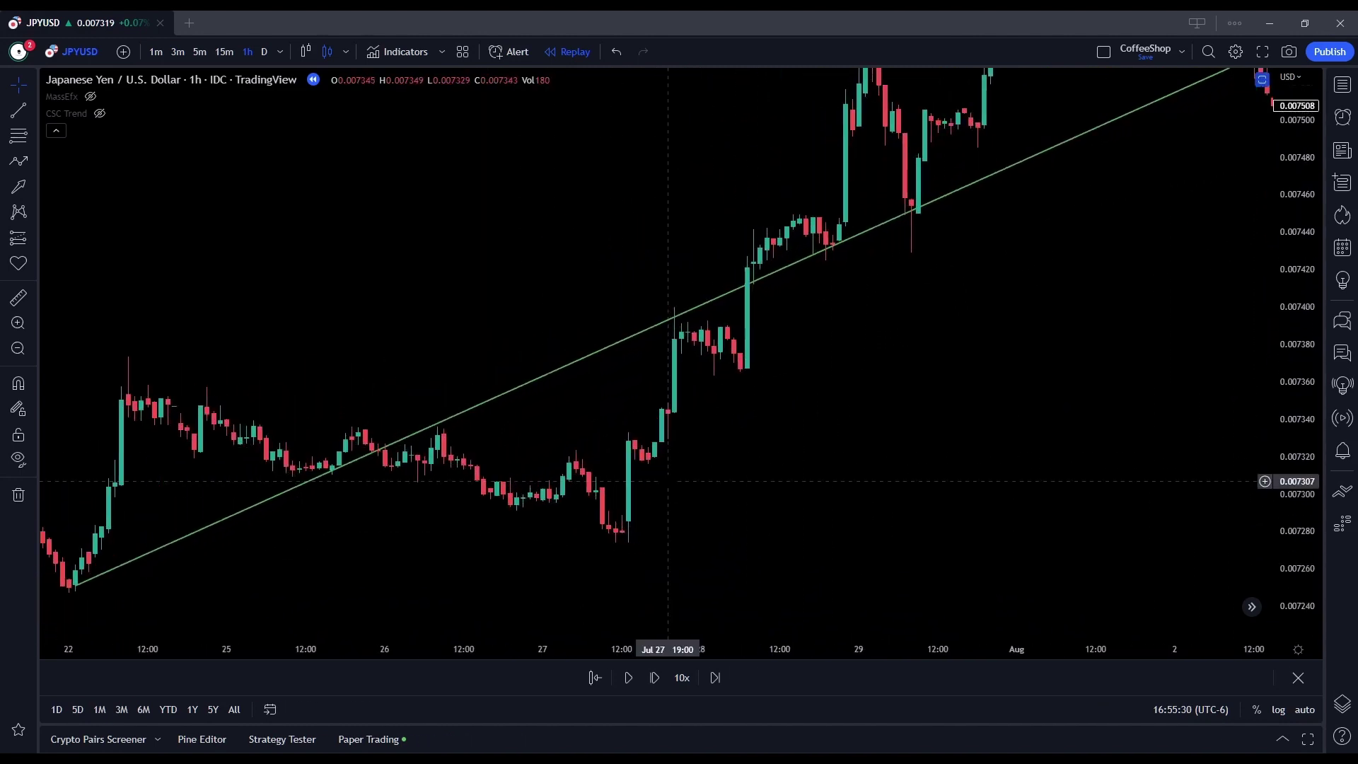
drag(415, 558, 628, 467)
scroll(662, 442, down, 3)
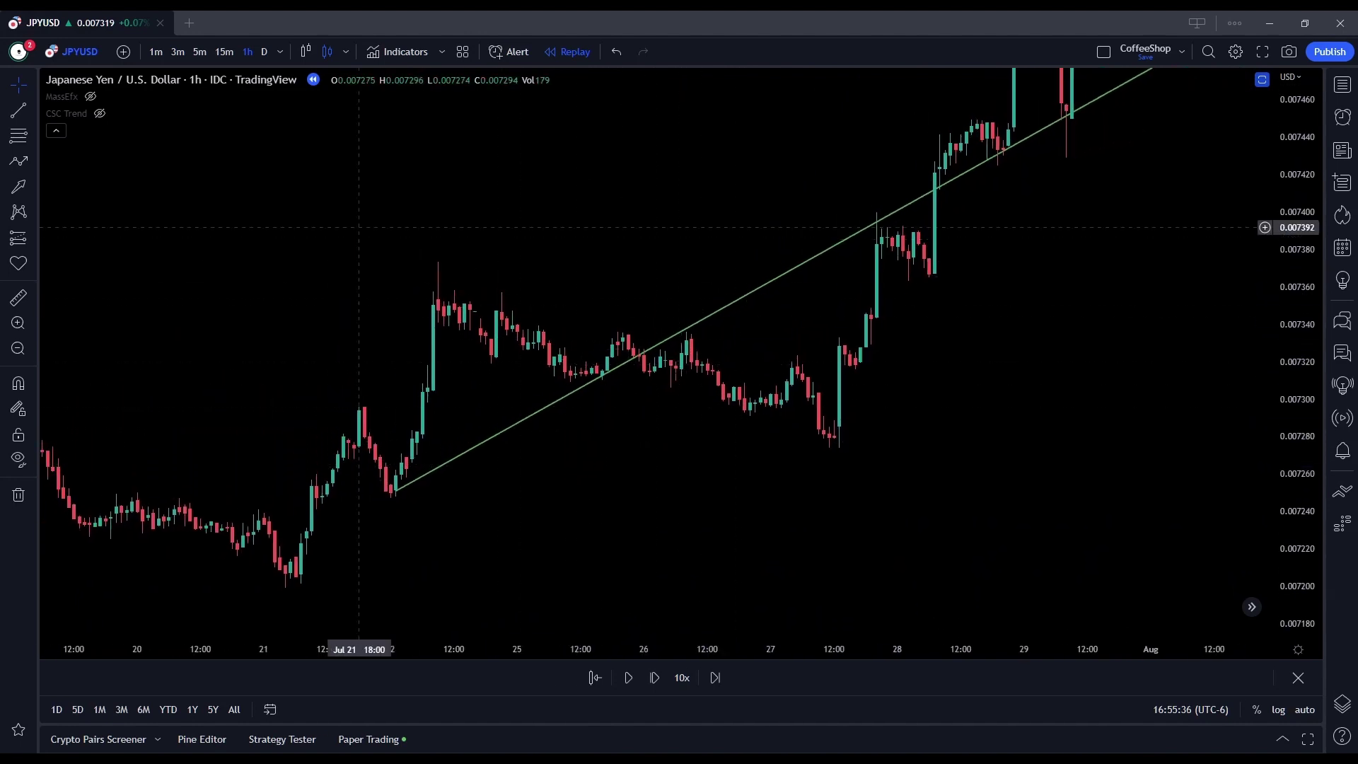
click(90, 96)
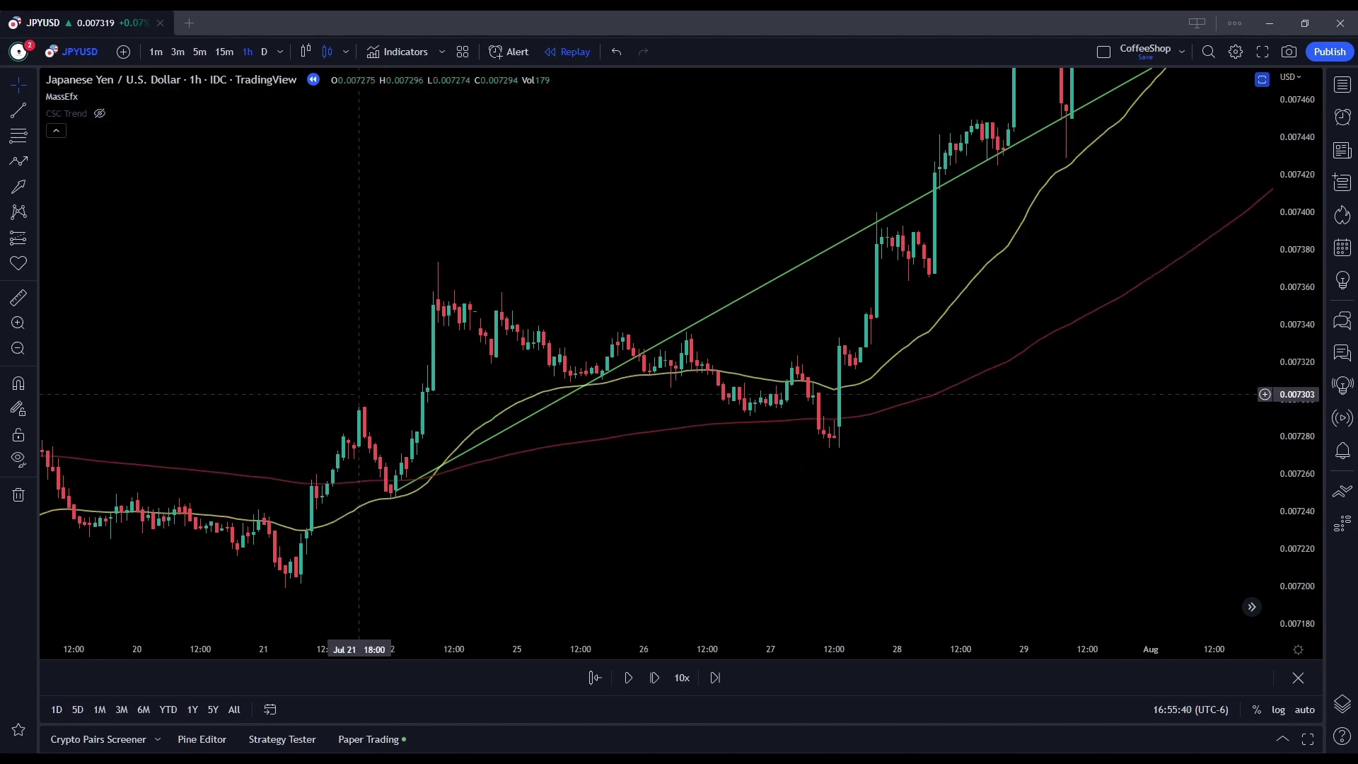
- Mark the Jul 22 low with an upward yellow arrow
drag(354, 359, 335, 402)
drag(354, 447, 406, 389)
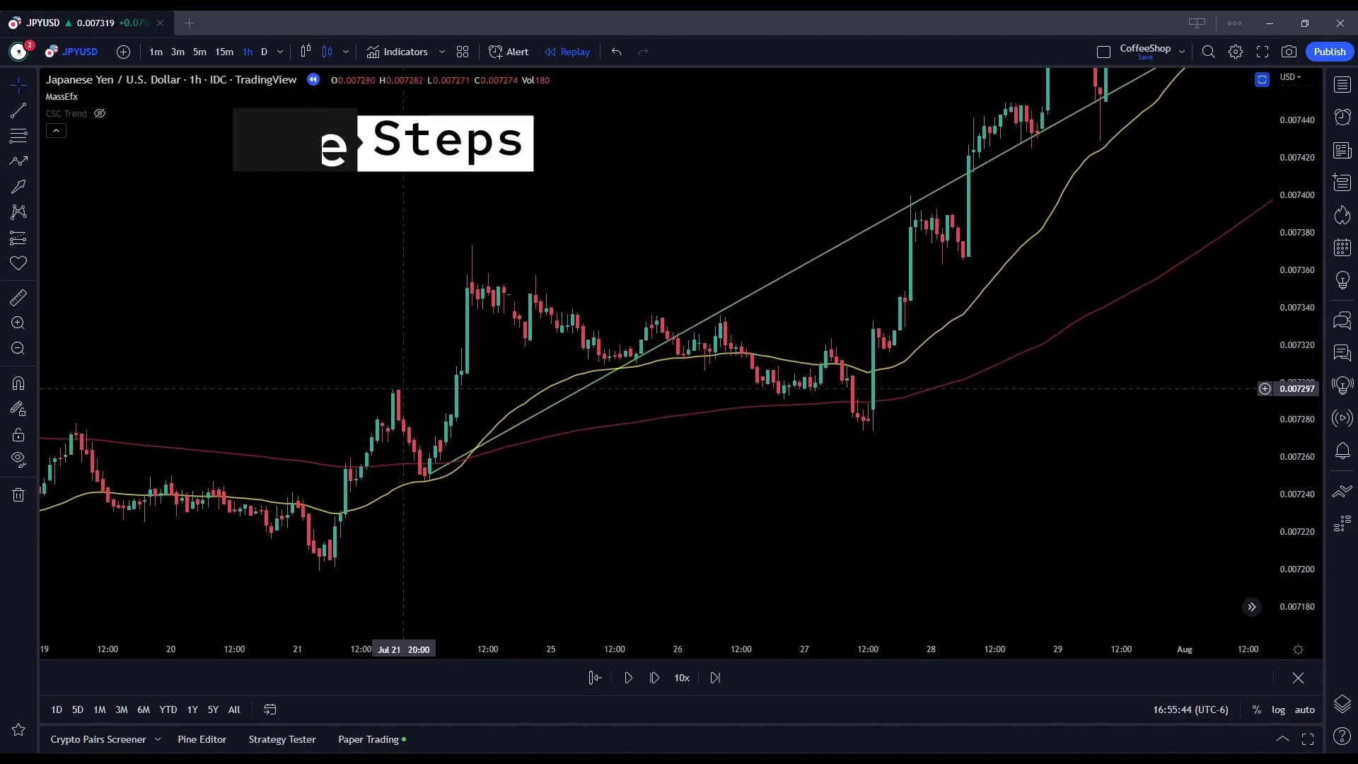
drag(499, 487, 446, 451)
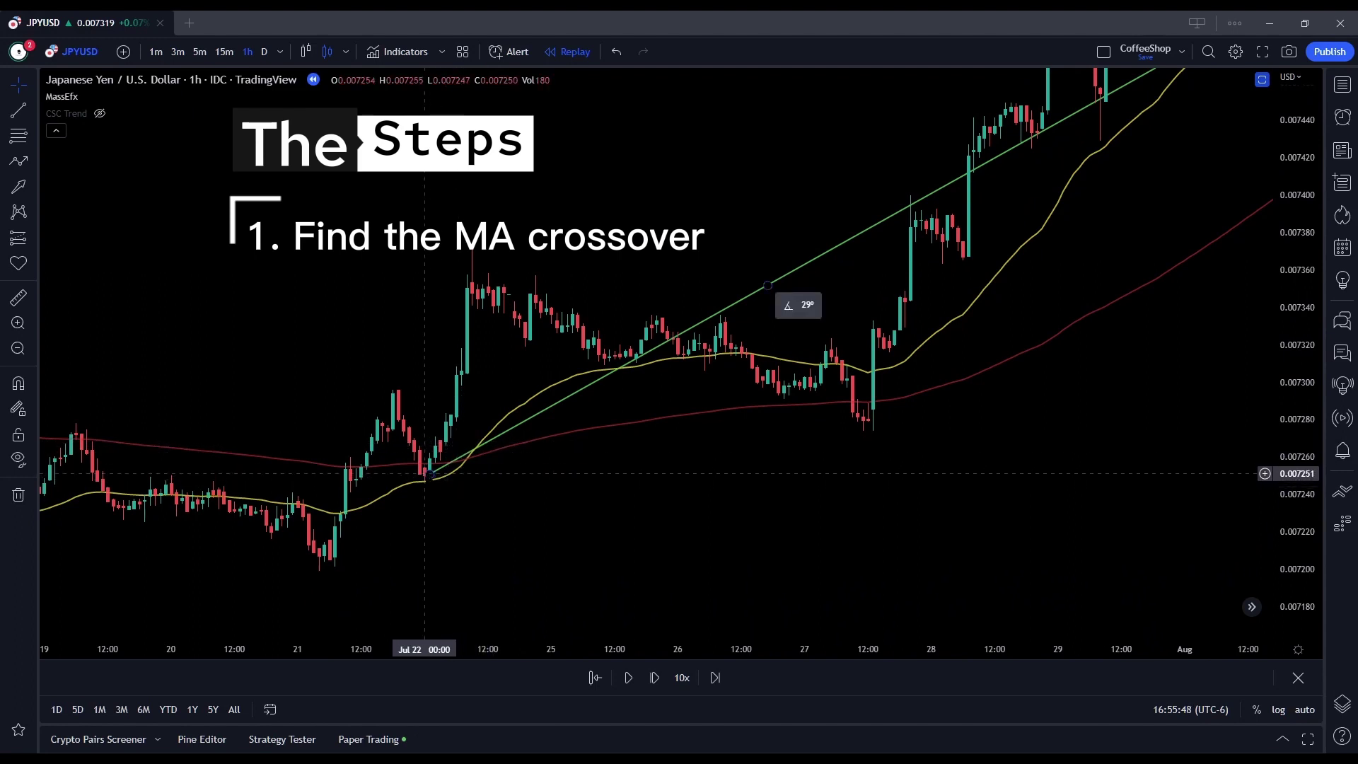
click(18, 186)
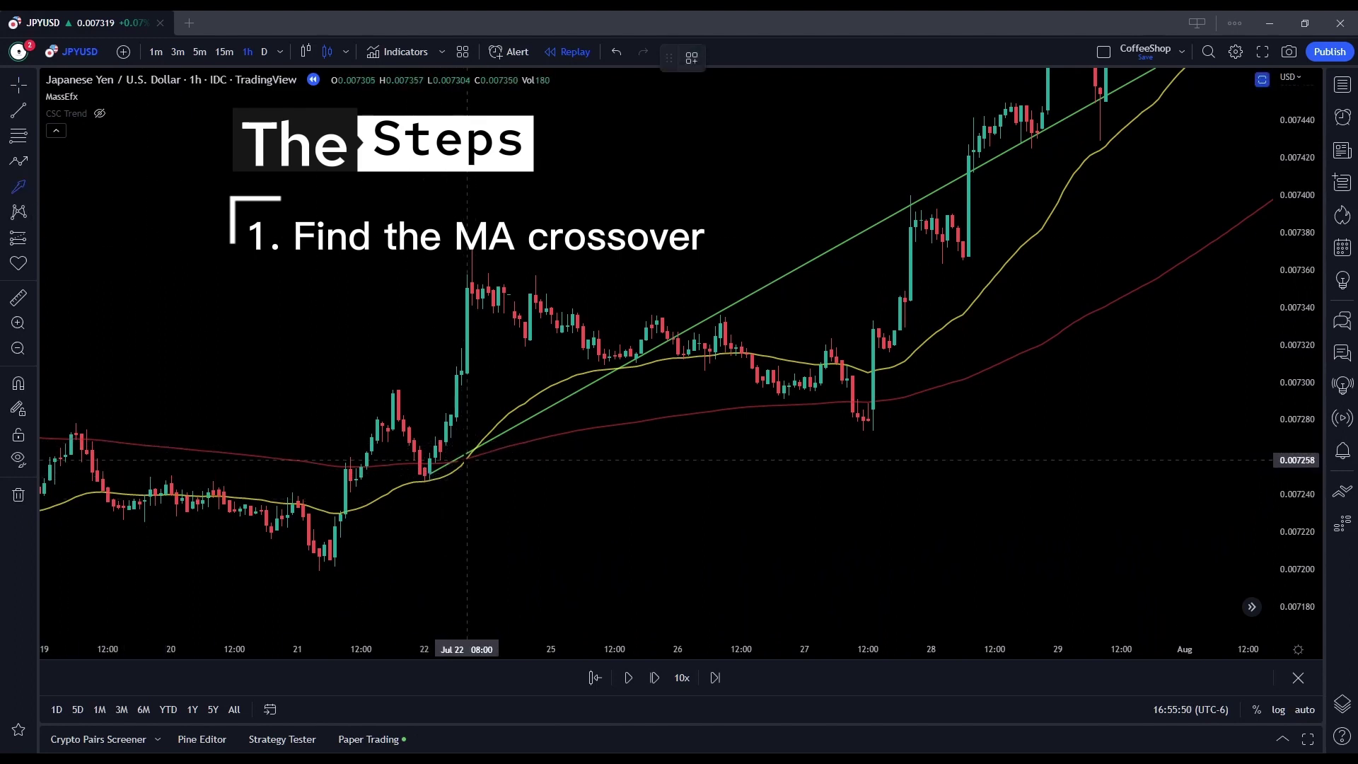
drag(435, 536, 429, 482)
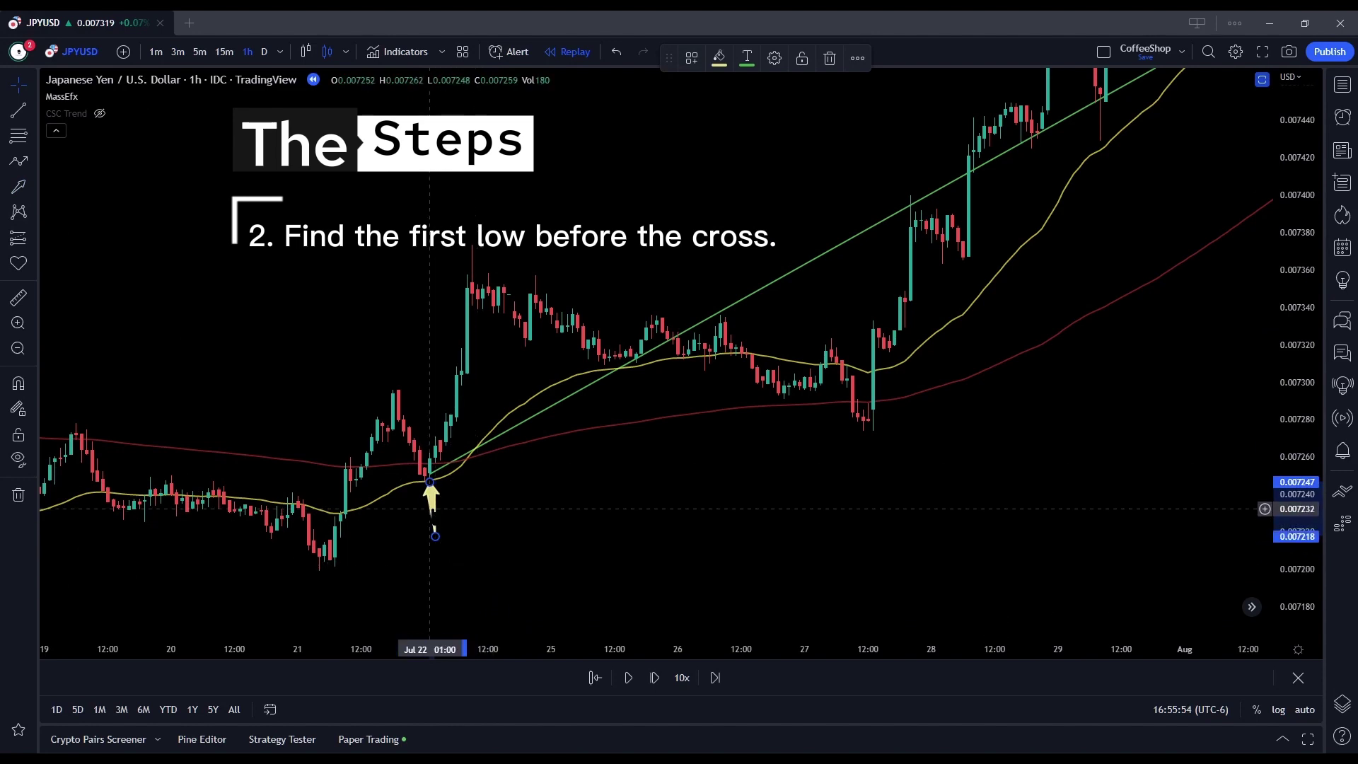
- Copy the yellow arrow under the Jul 25 low and reframe the chart
key(Escape)
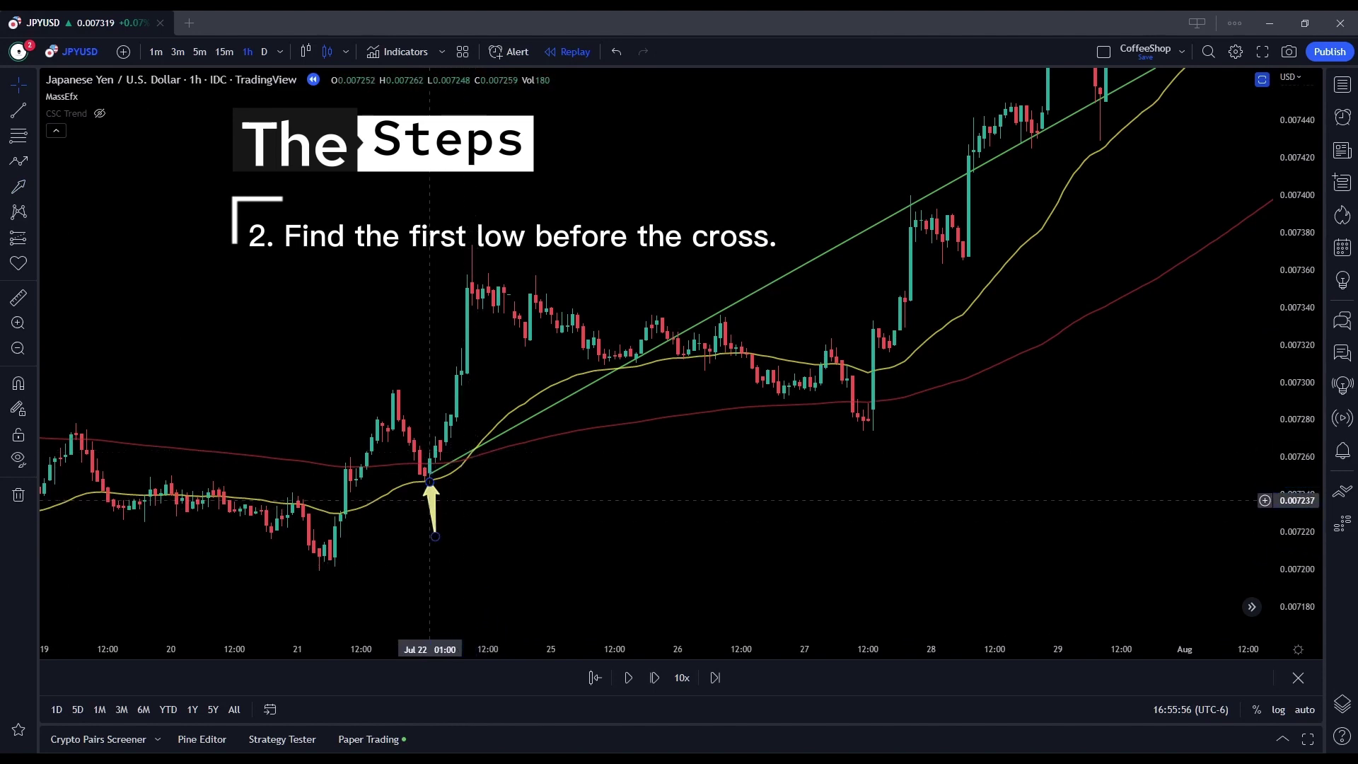
drag(430, 500, 652, 382)
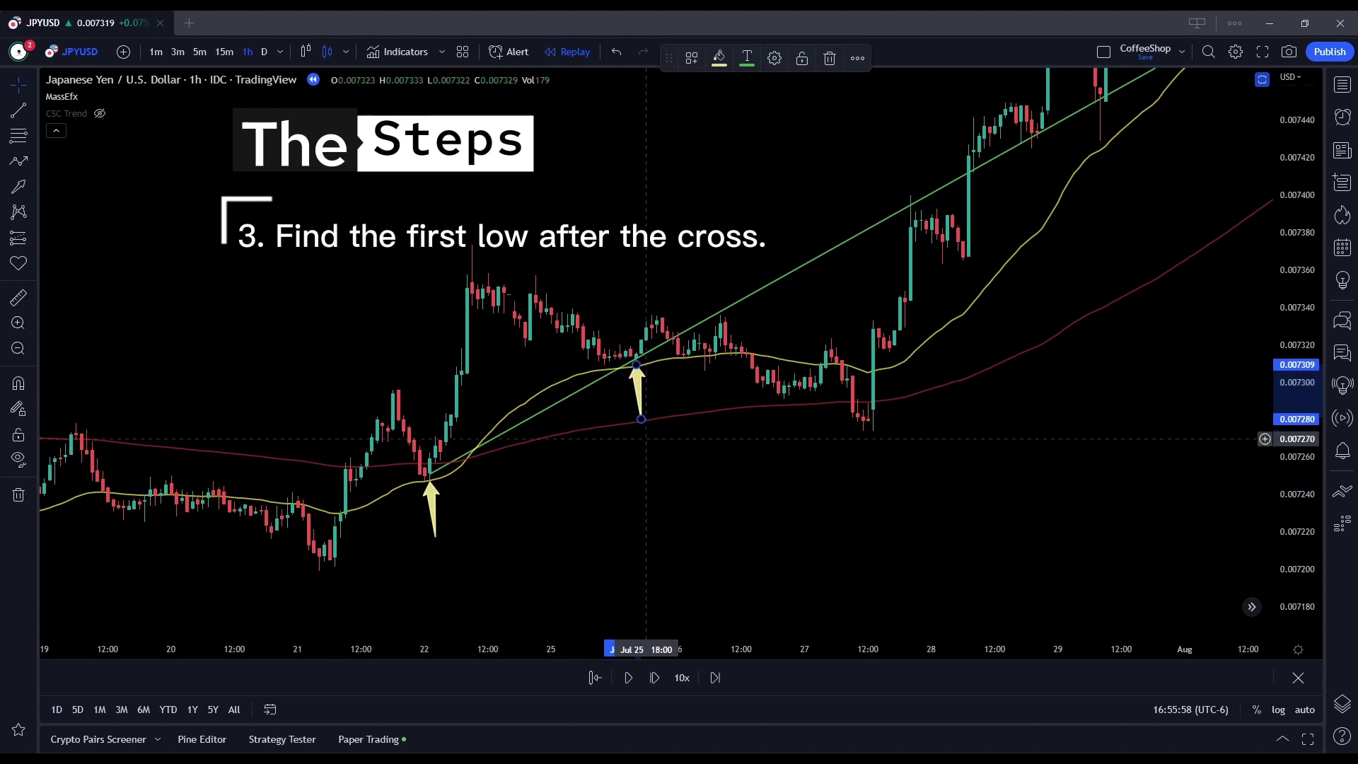
click(636, 499)
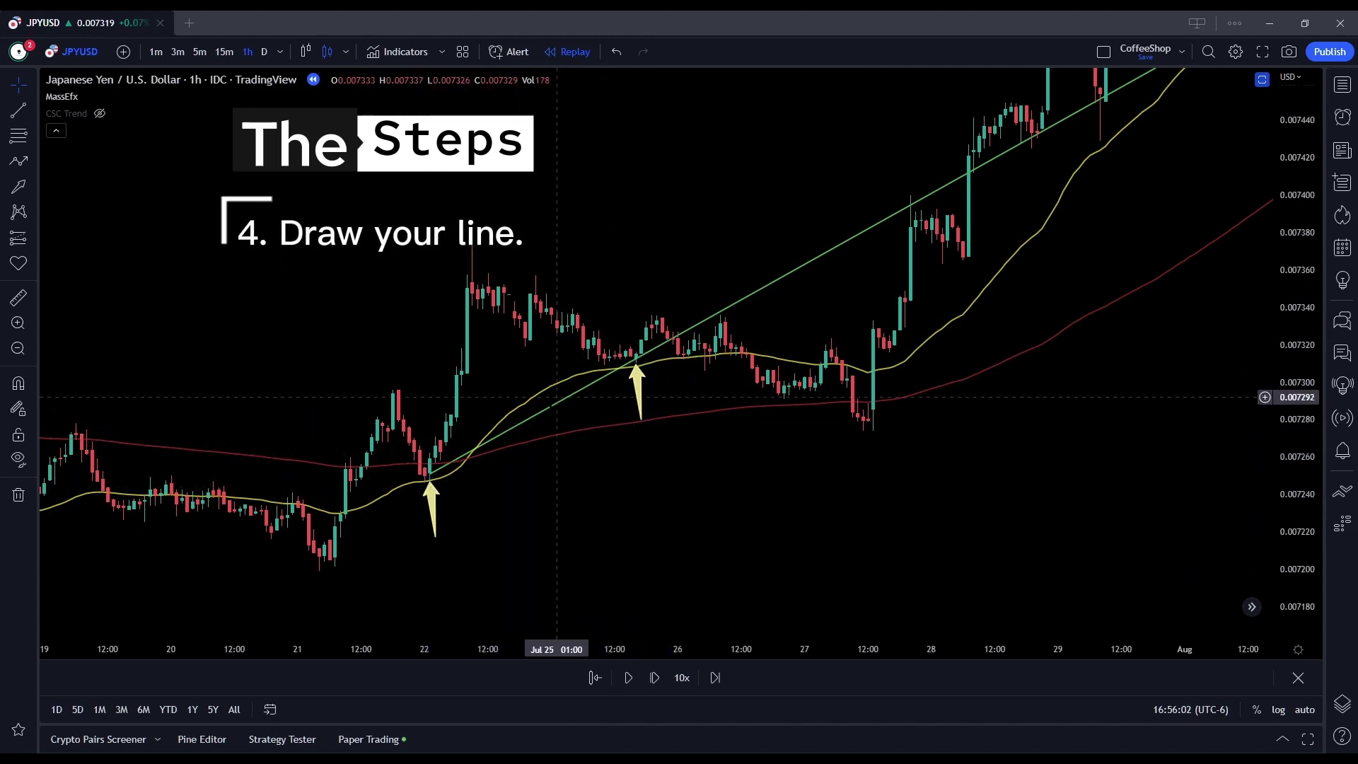
scroll(749, 259, down, 3)
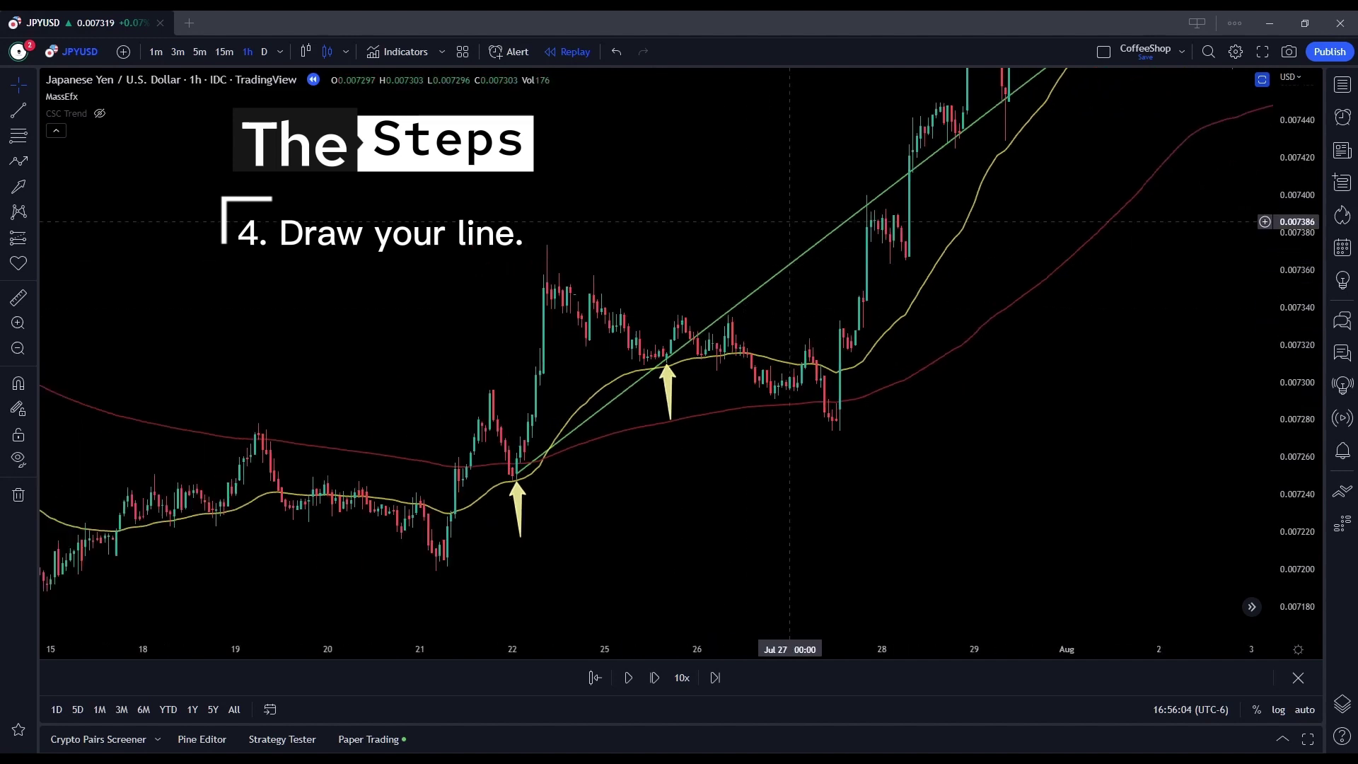
drag(805, 202, 590, 326)
scroll(613, 344, up, 3)
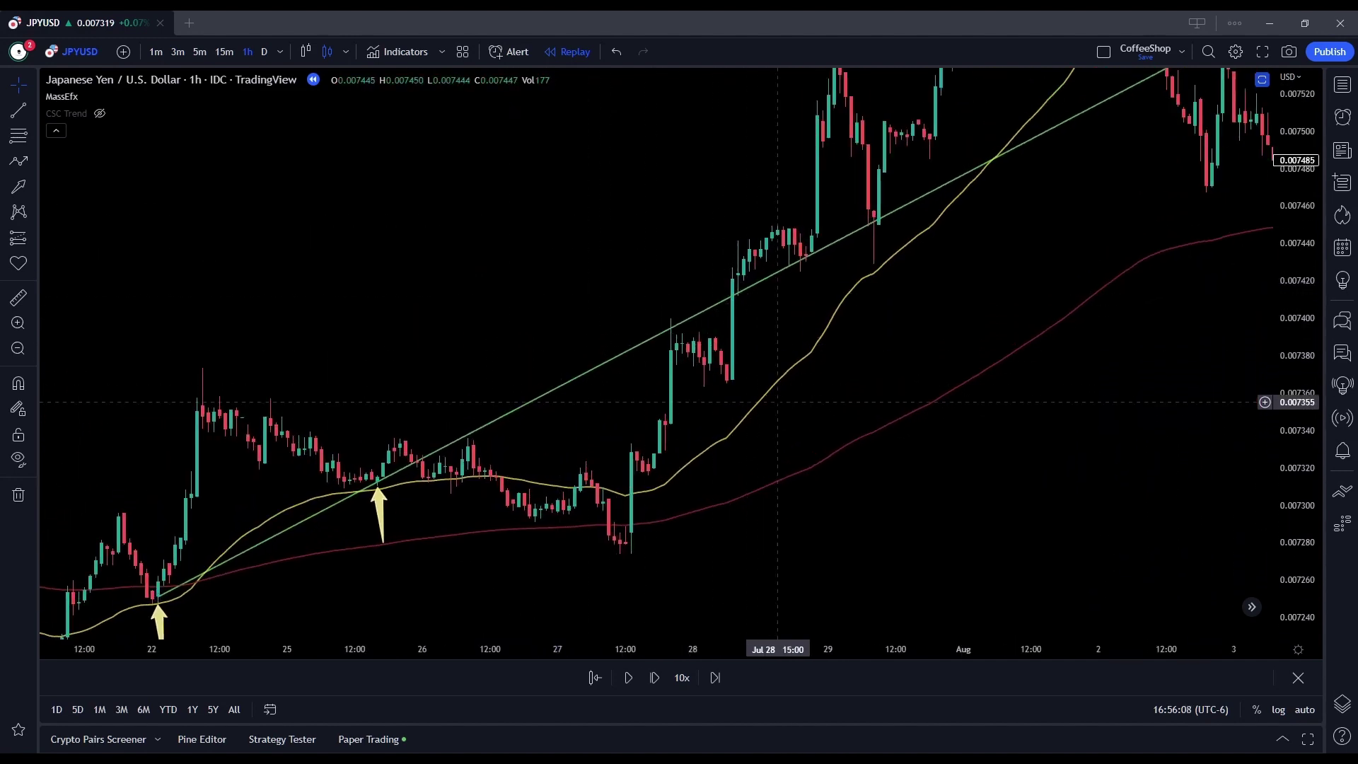
mouse_move(840, 418)
mouse_down()
mouse_move(782, 376)
mouse_move(546, 396)
mouse_move(411, 552)
mouse_up()
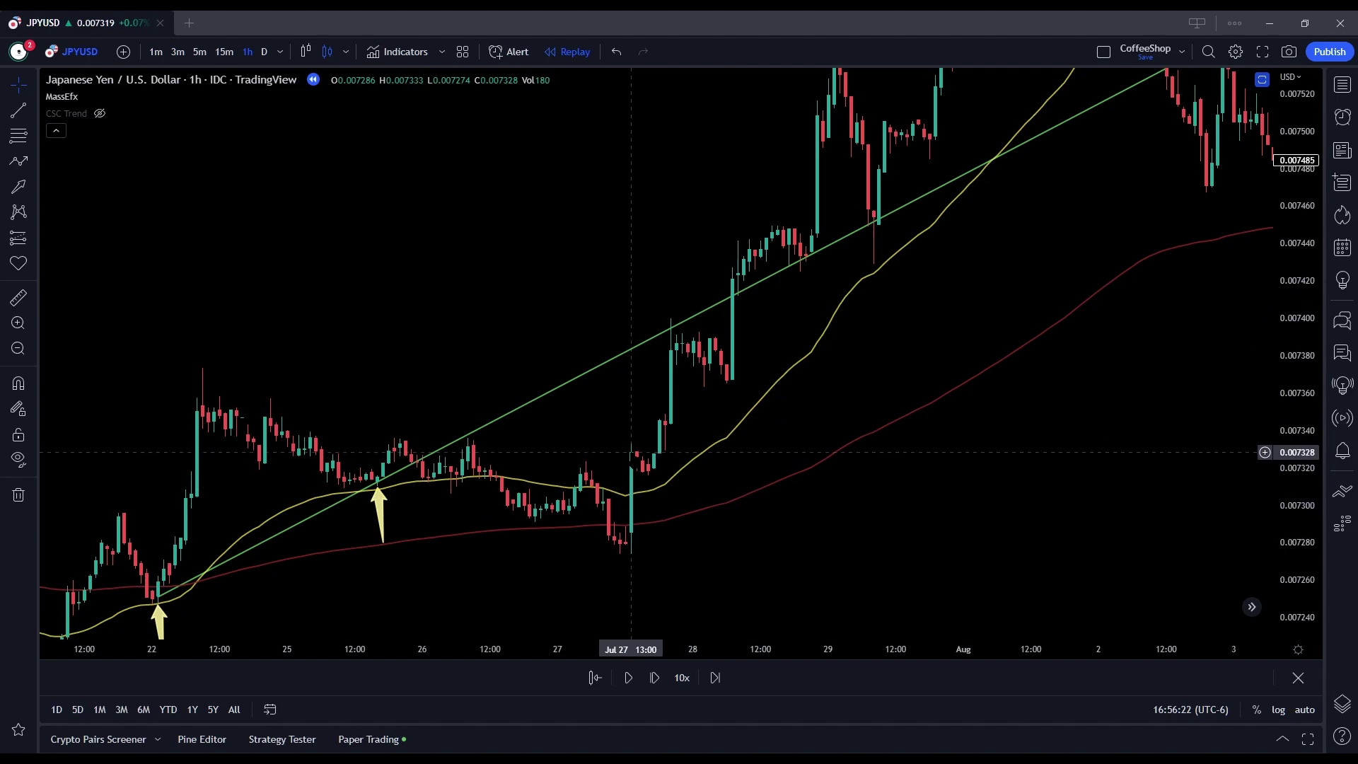
click(632, 351)
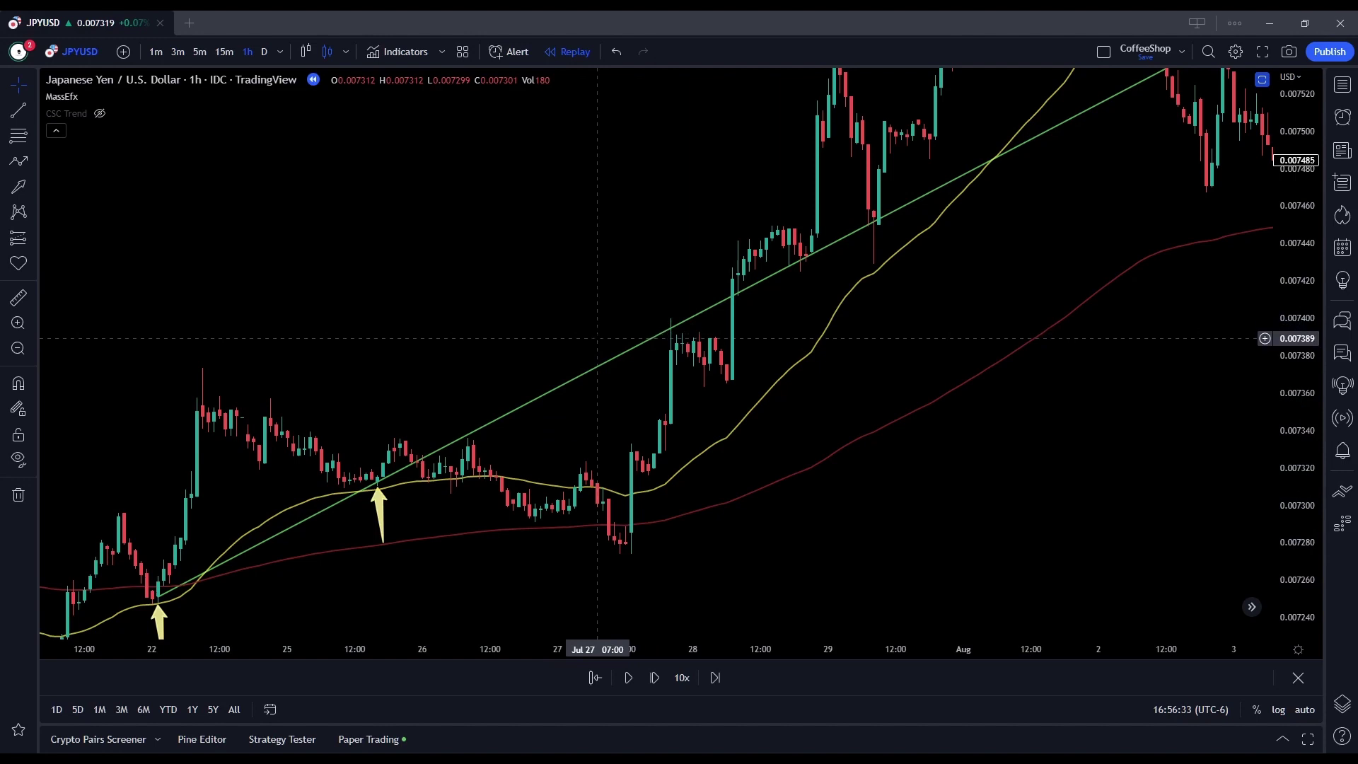
scroll(597, 327, down, 2)
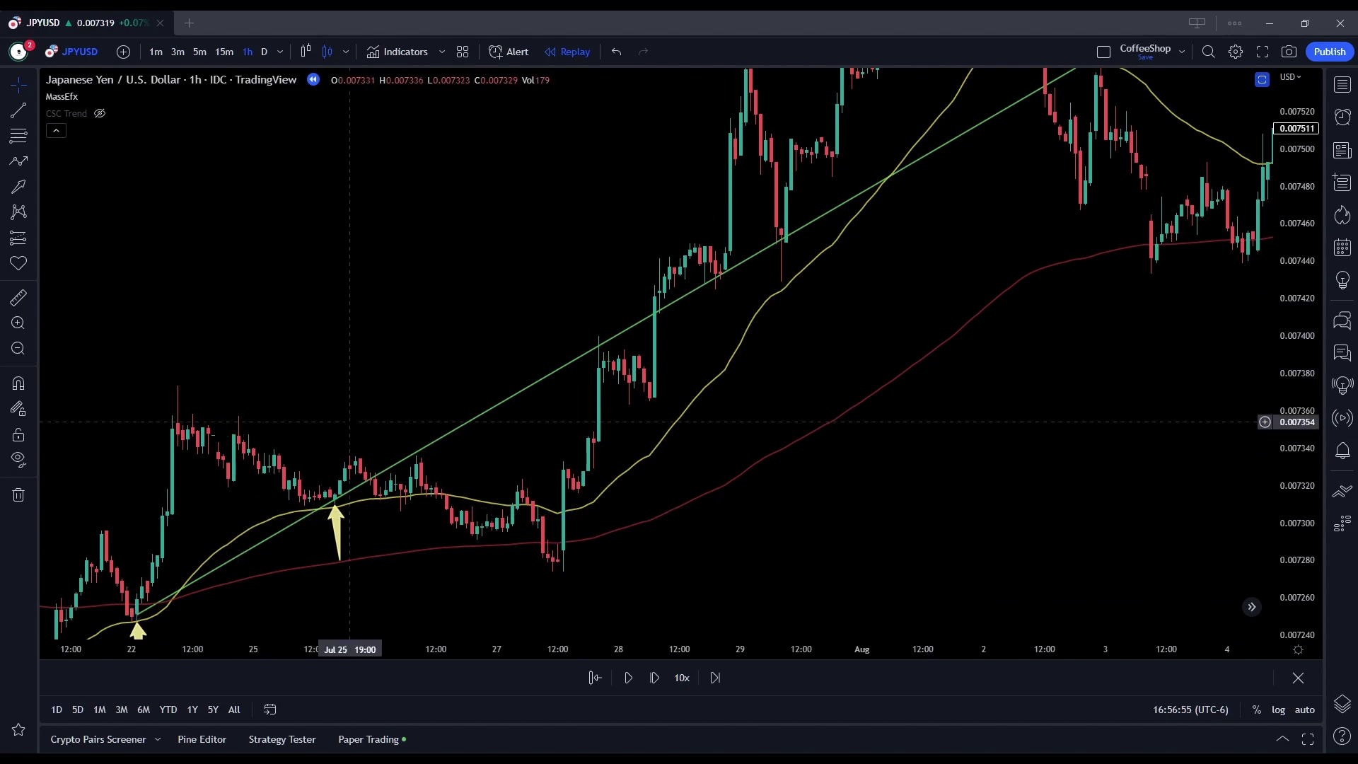
mouse_move(355, 424)
mouse_down()
mouse_move(253, 551)
mouse_move(122, 623)
mouse_up()
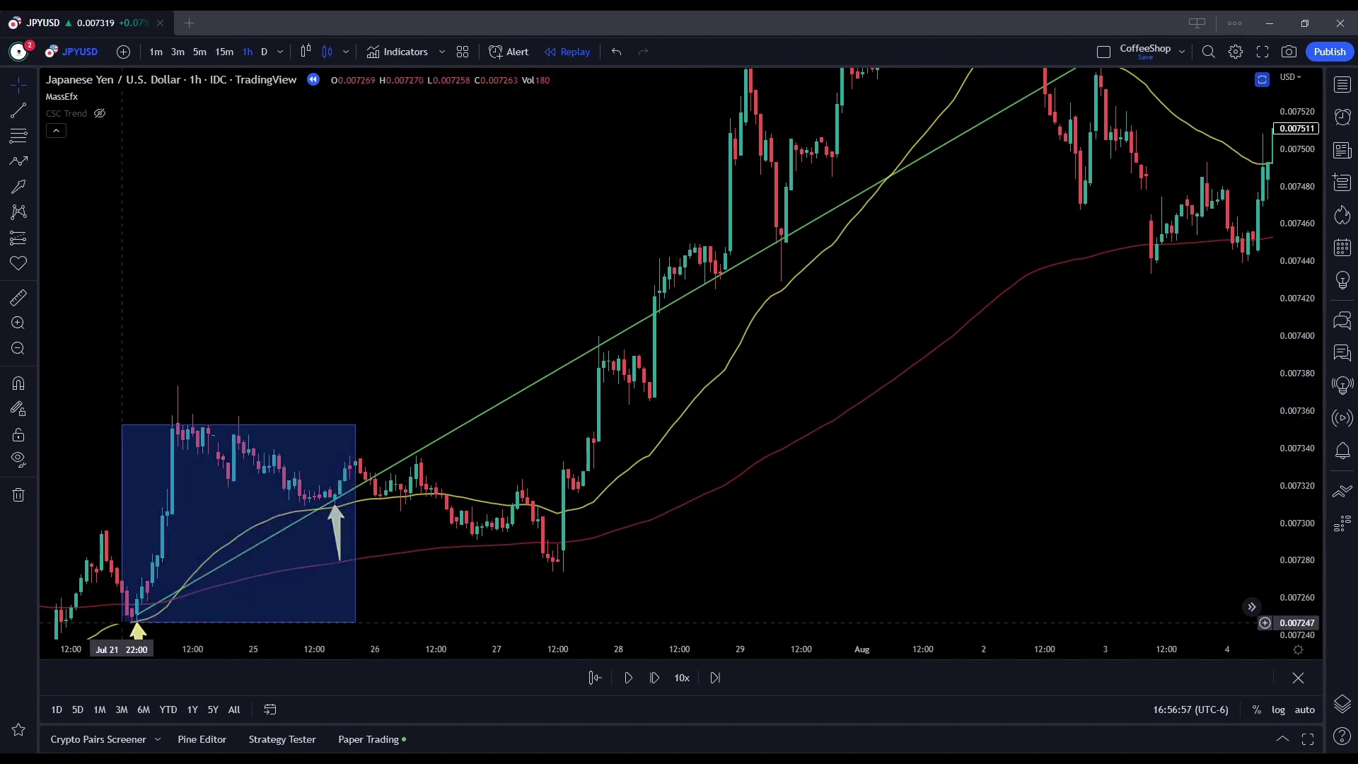
key(Escape)
click(355, 483)
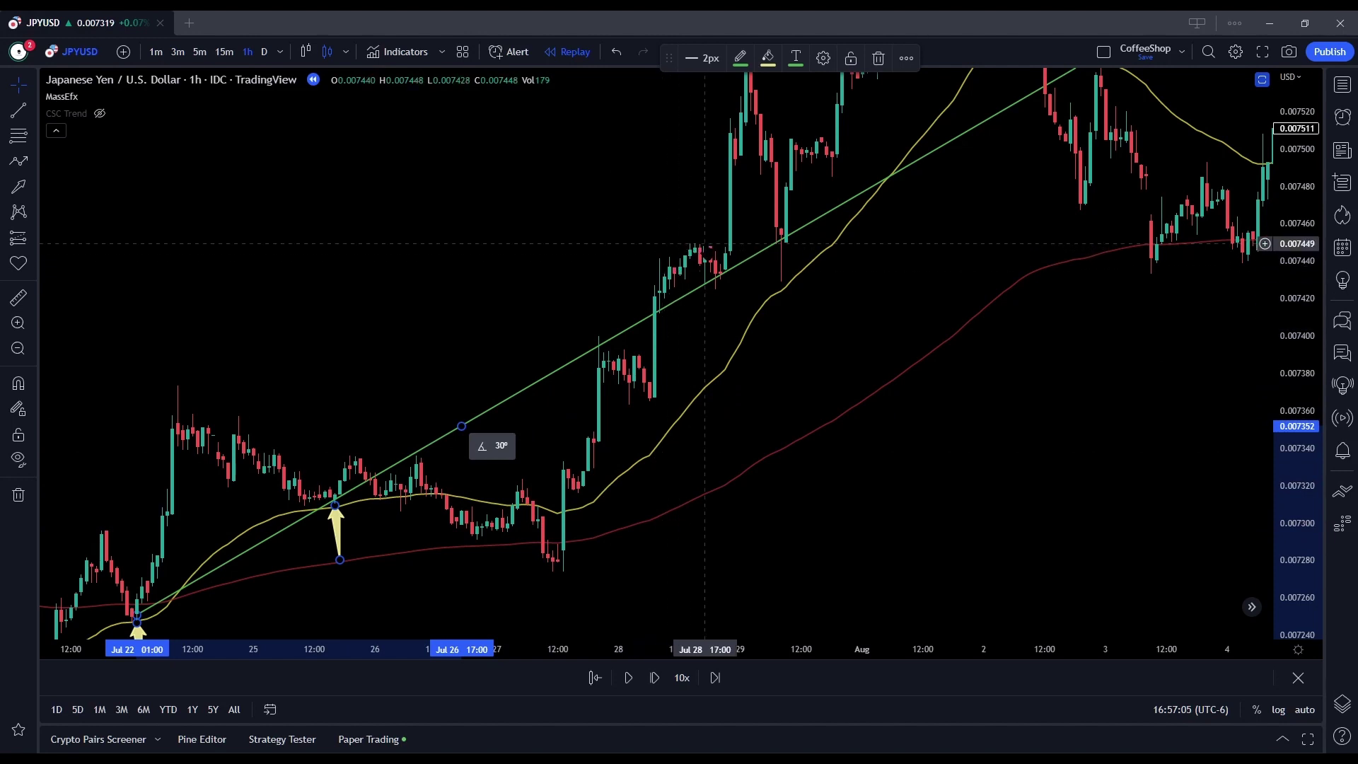
drag(716, 276, 642, 316)
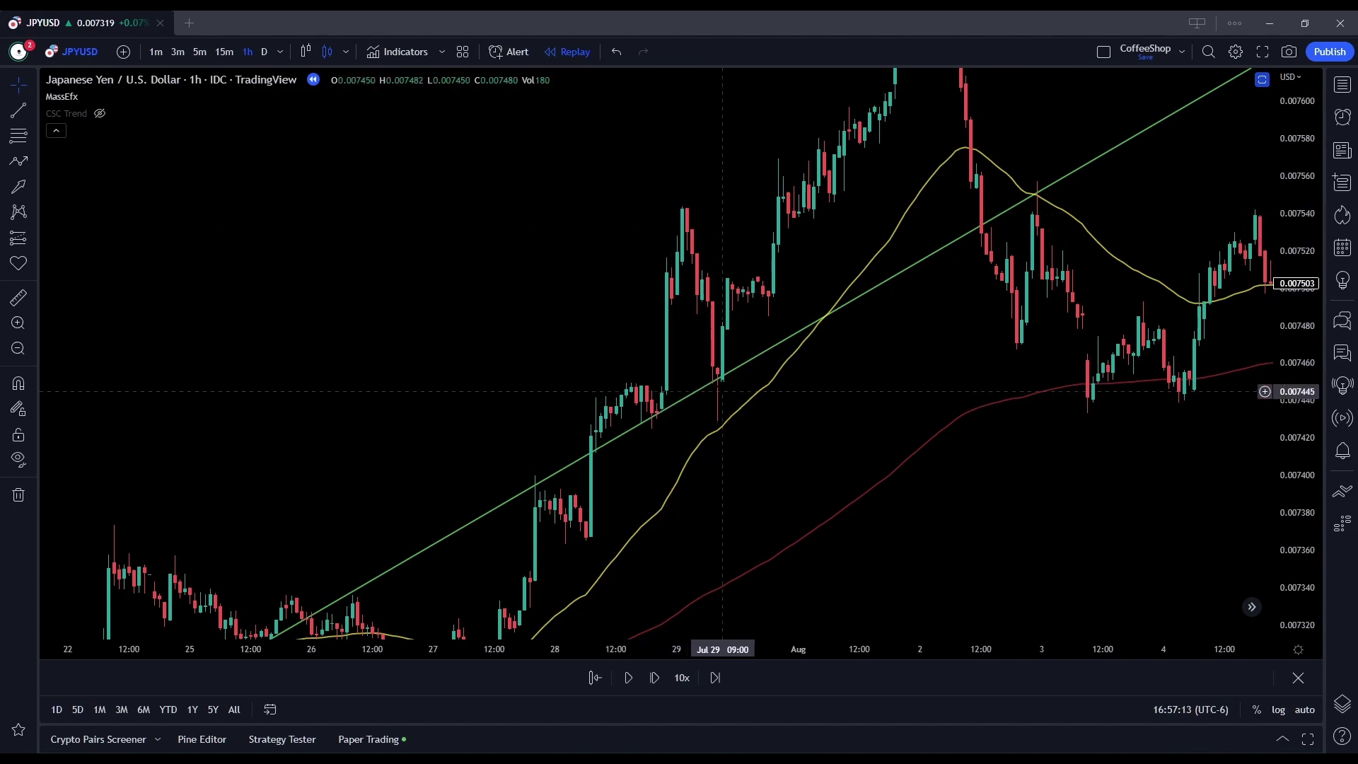
- Bring the mid-July candles and arrows into view and hide the MassEfx averages
drag(900, 154, 687, 211)
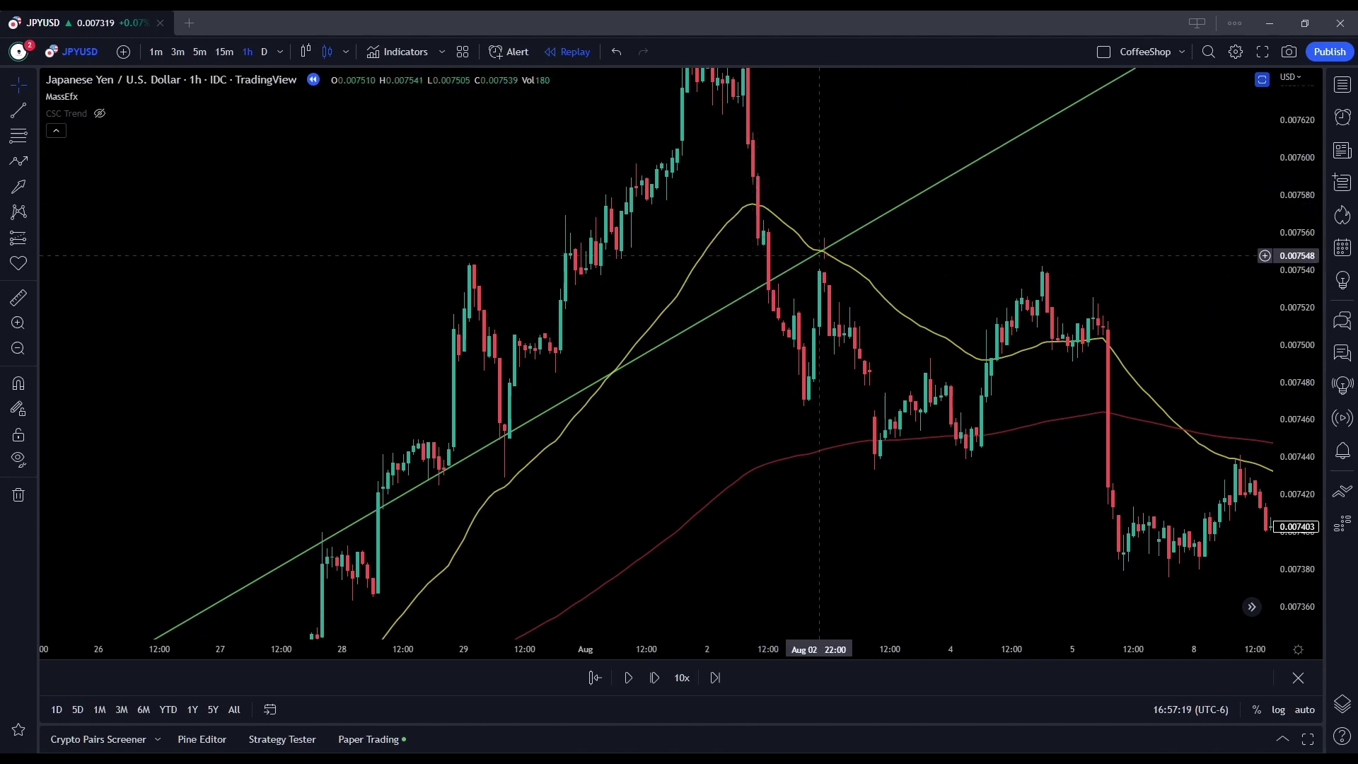
scroll(819, 256, down, 4)
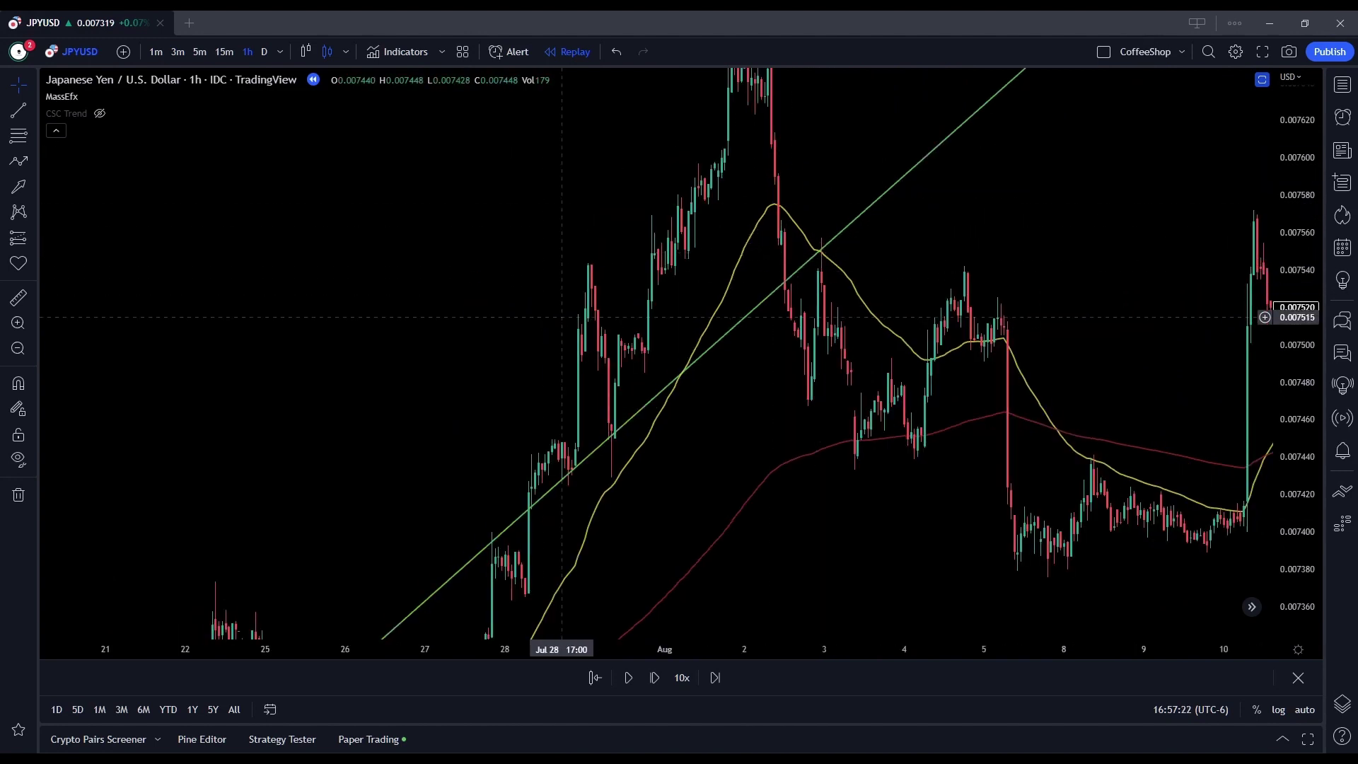
drag(543, 332, 607, 255)
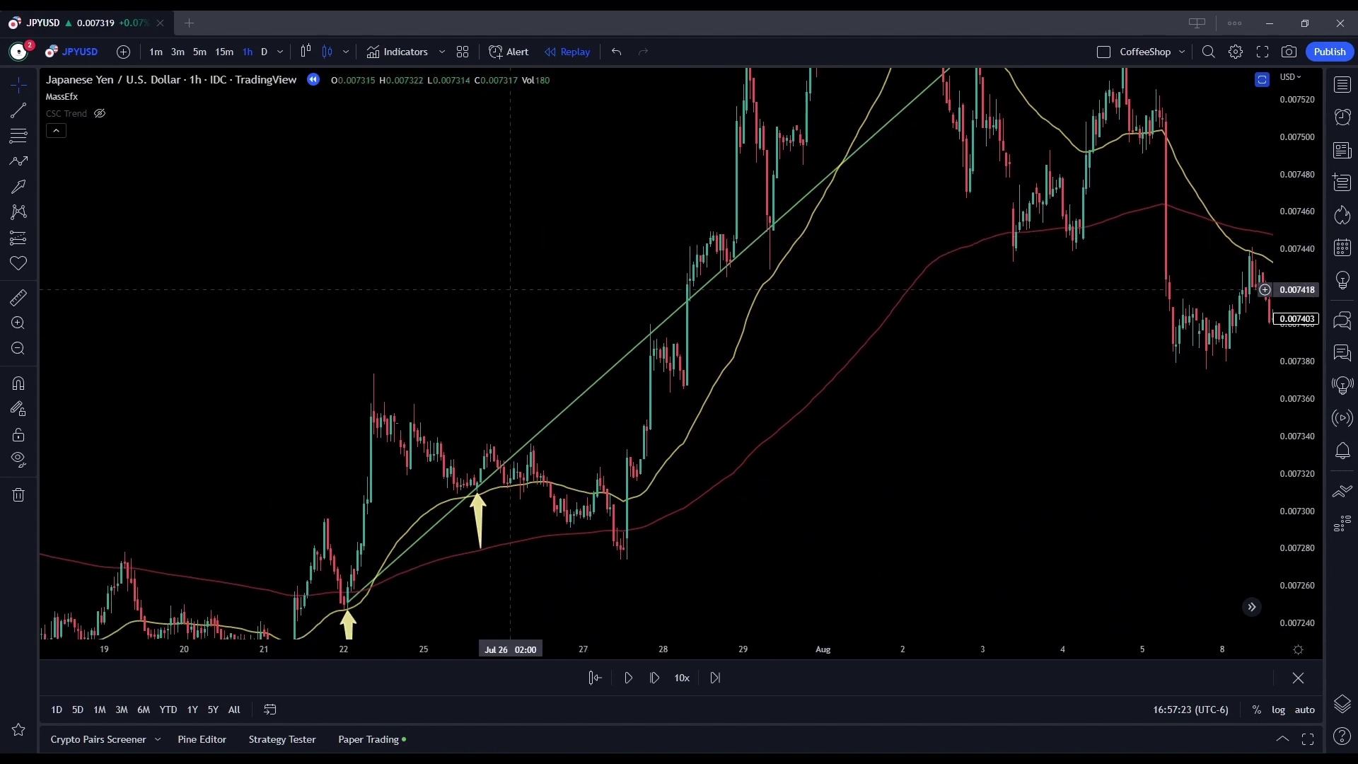
drag(510, 290, 666, 214)
drag(433, 256, 515, 212)
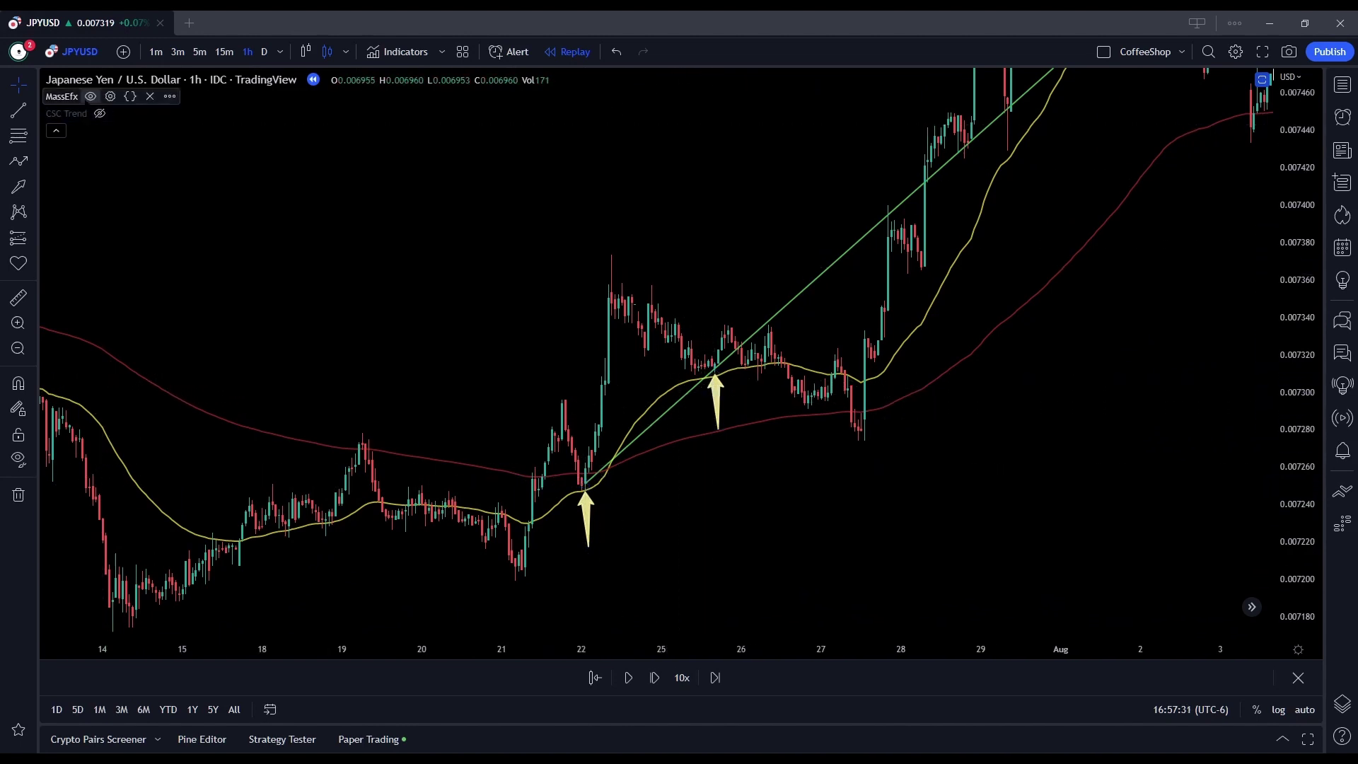
click(89, 96)
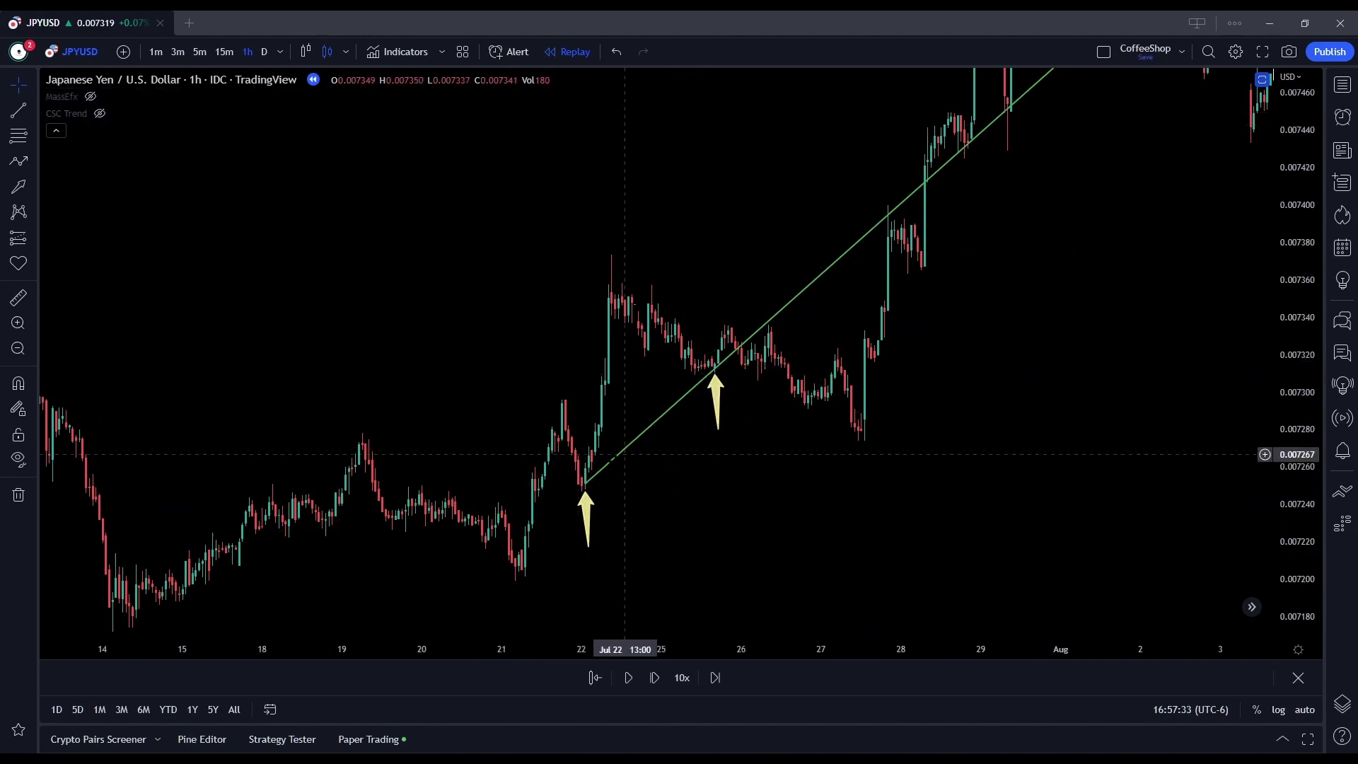
- Box-select the trendline and arrows, then pan the chart into August
key(alt+shift+r)
mouse_move(755, 492)
mouse_down()
mouse_move(529, 388)
mouse_move(528, 368)
mouse_move(599, 354)
mouse_up()
click(900, 438)
drag(989, 423, 550, 566)
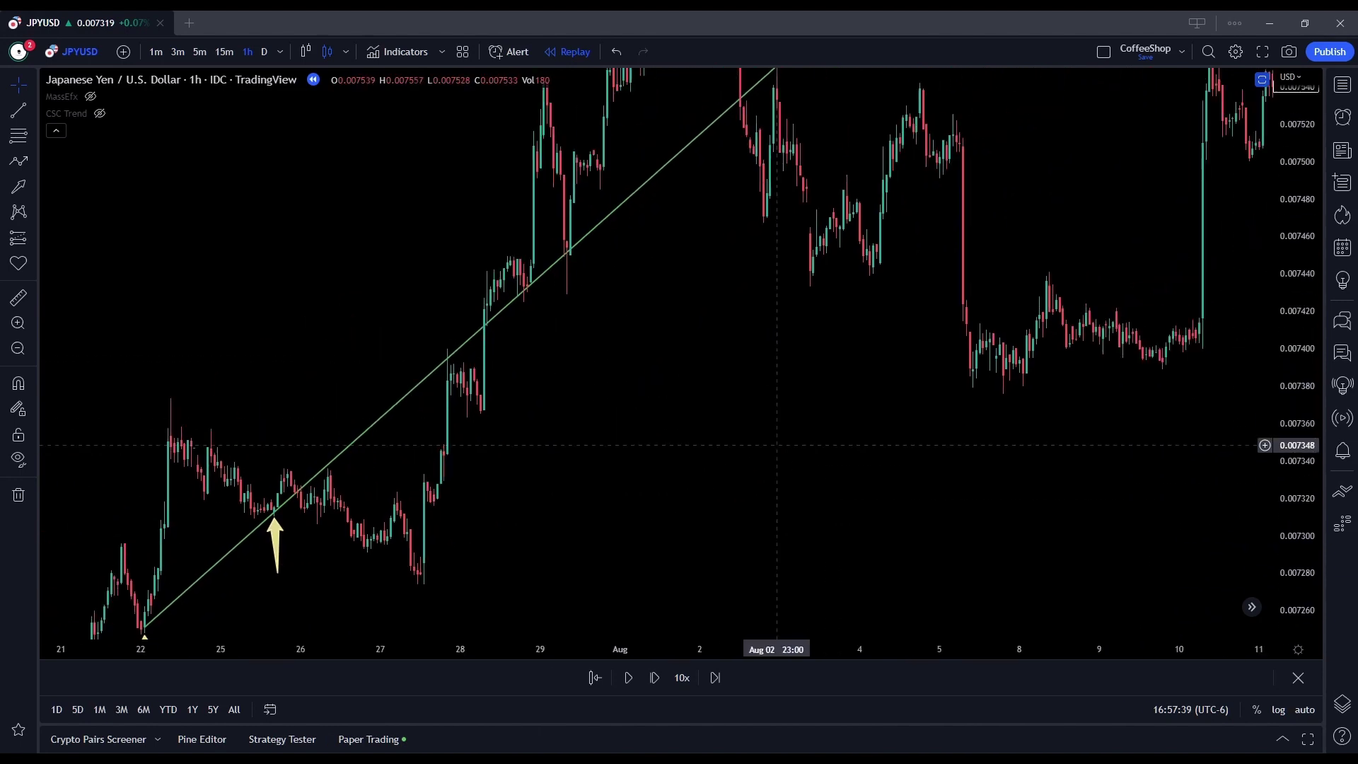
scroll(777, 445, right, 10)
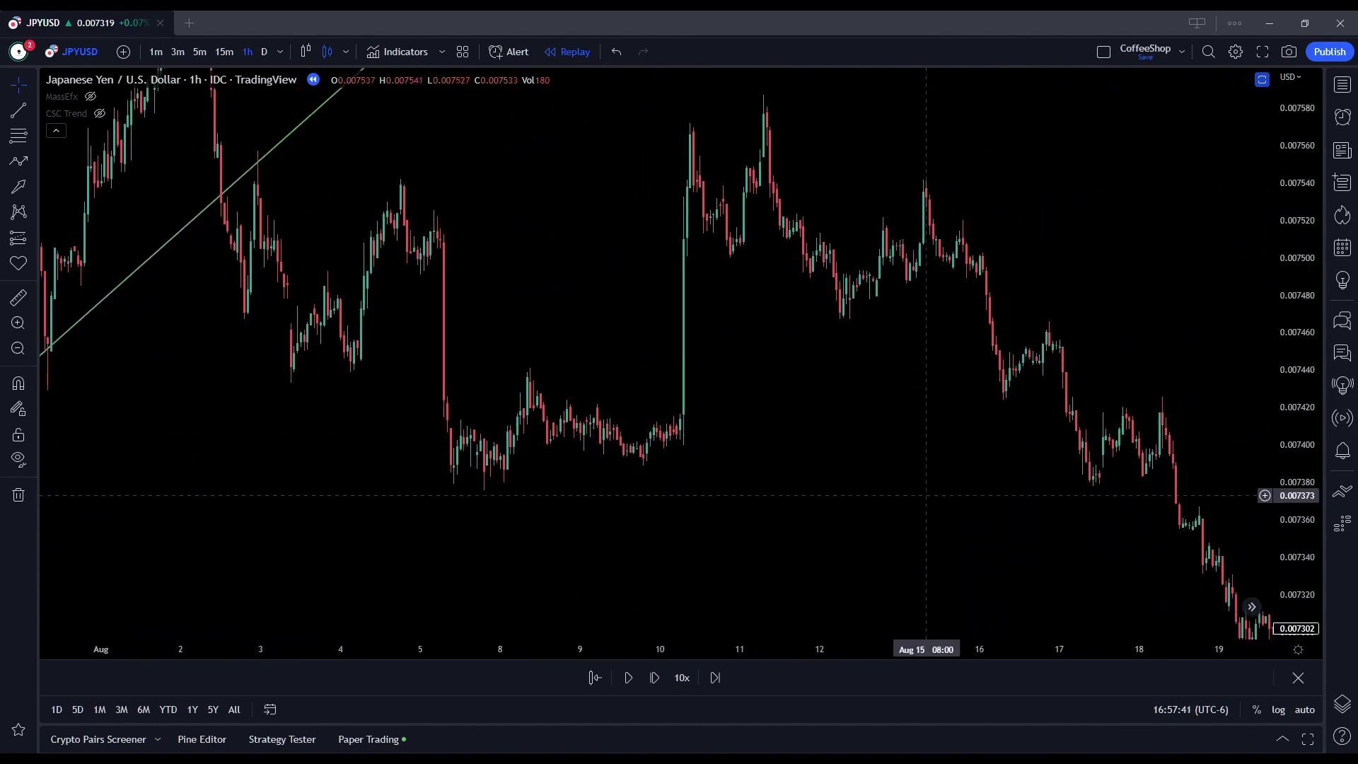
drag(926, 495, 486, 455)
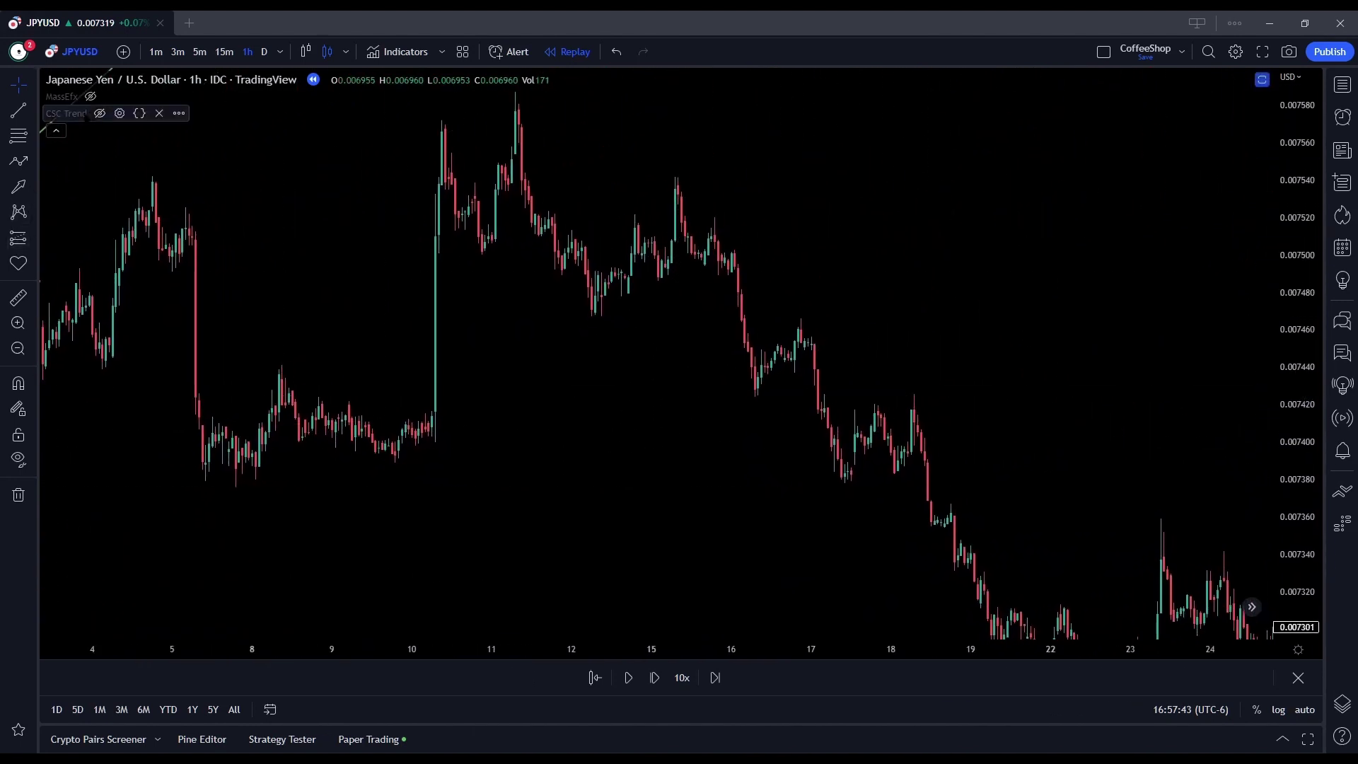
- Show the MassEfx averages again and center on the mid-August crossunder
click(91, 96)
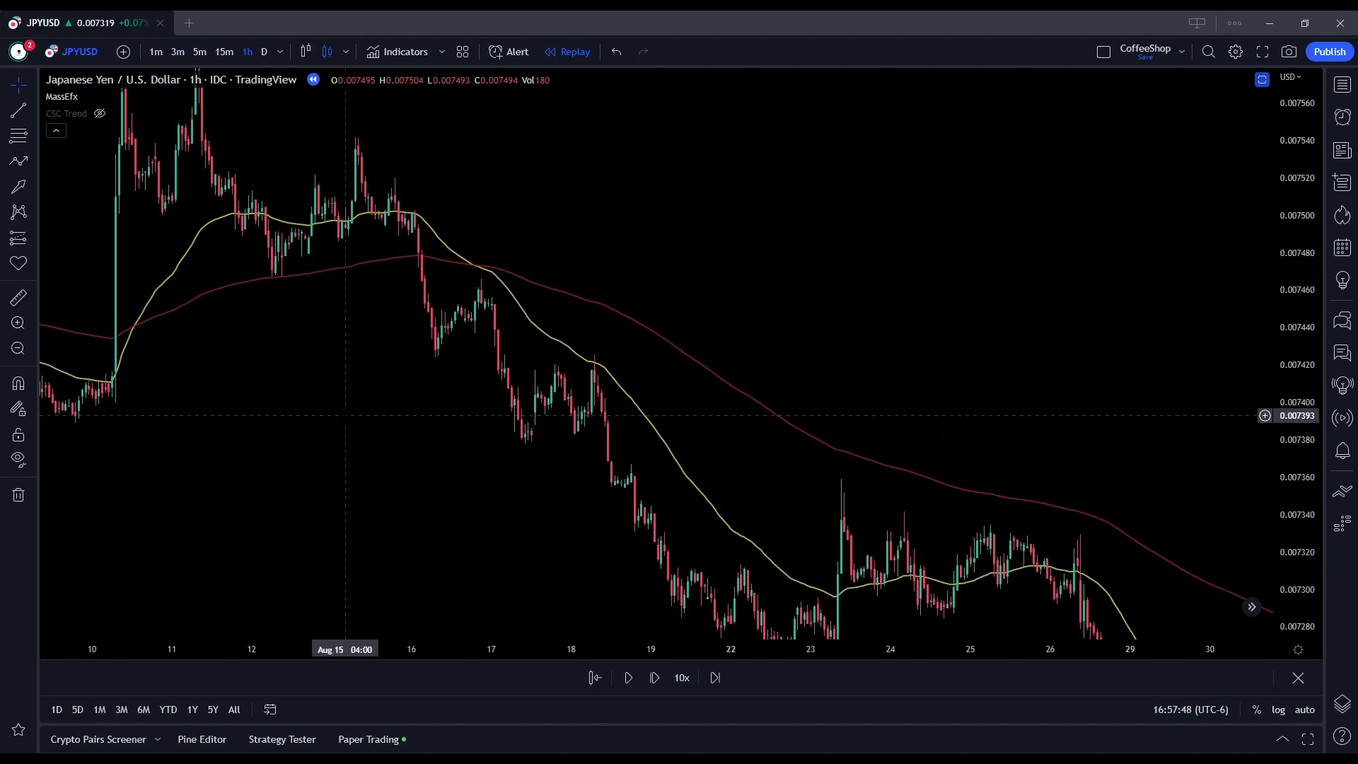
drag(344, 415, 311, 391)
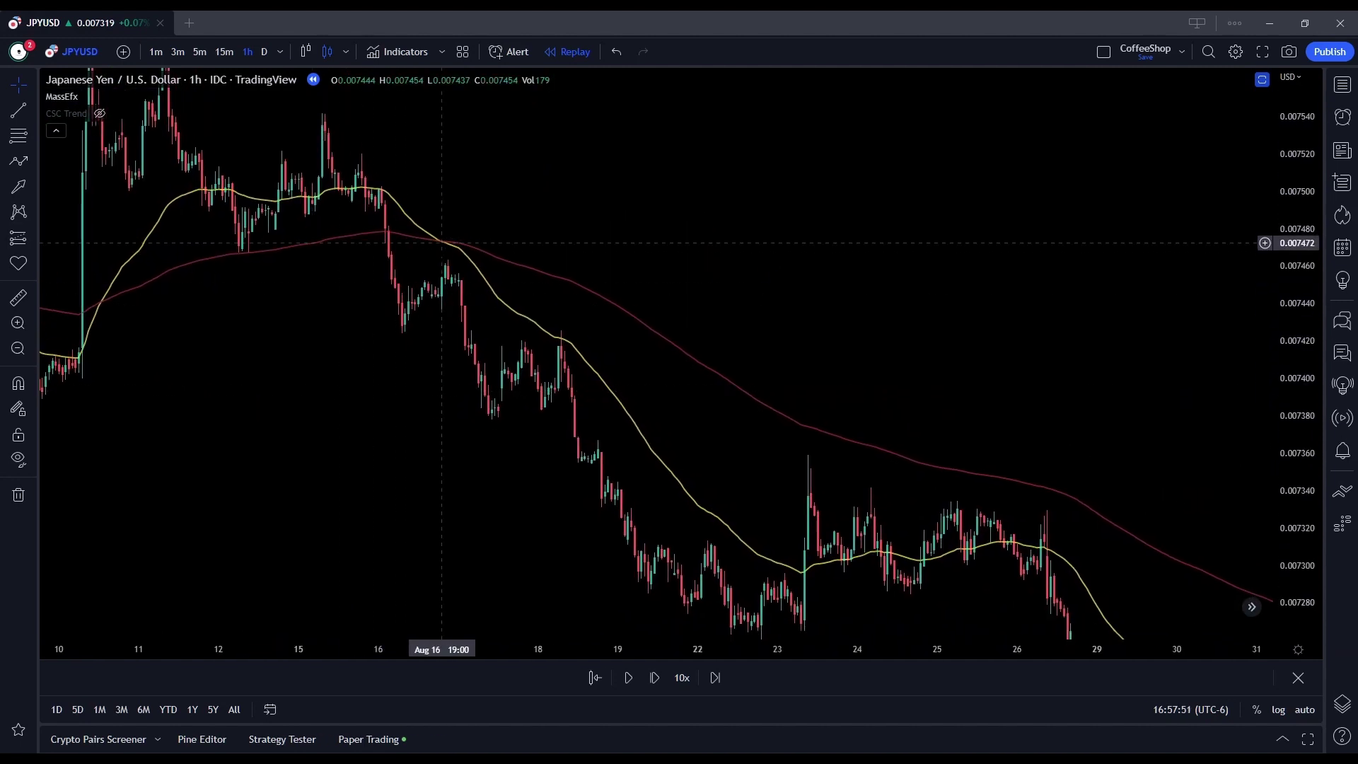
drag(301, 333, 329, 356)
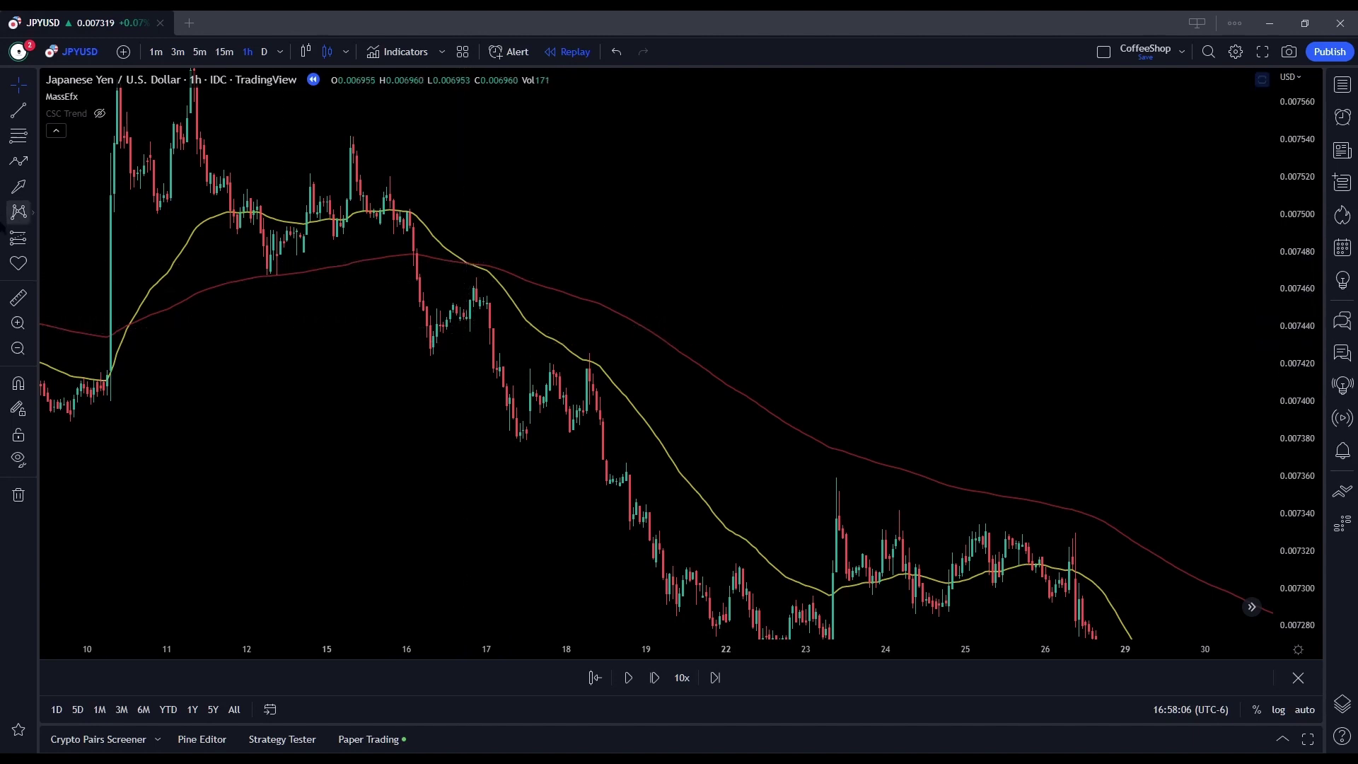
- Measure from the Aug 16 19:00 bar, dismiss the measurement, and zoom in
click(18, 298)
click(470, 335)
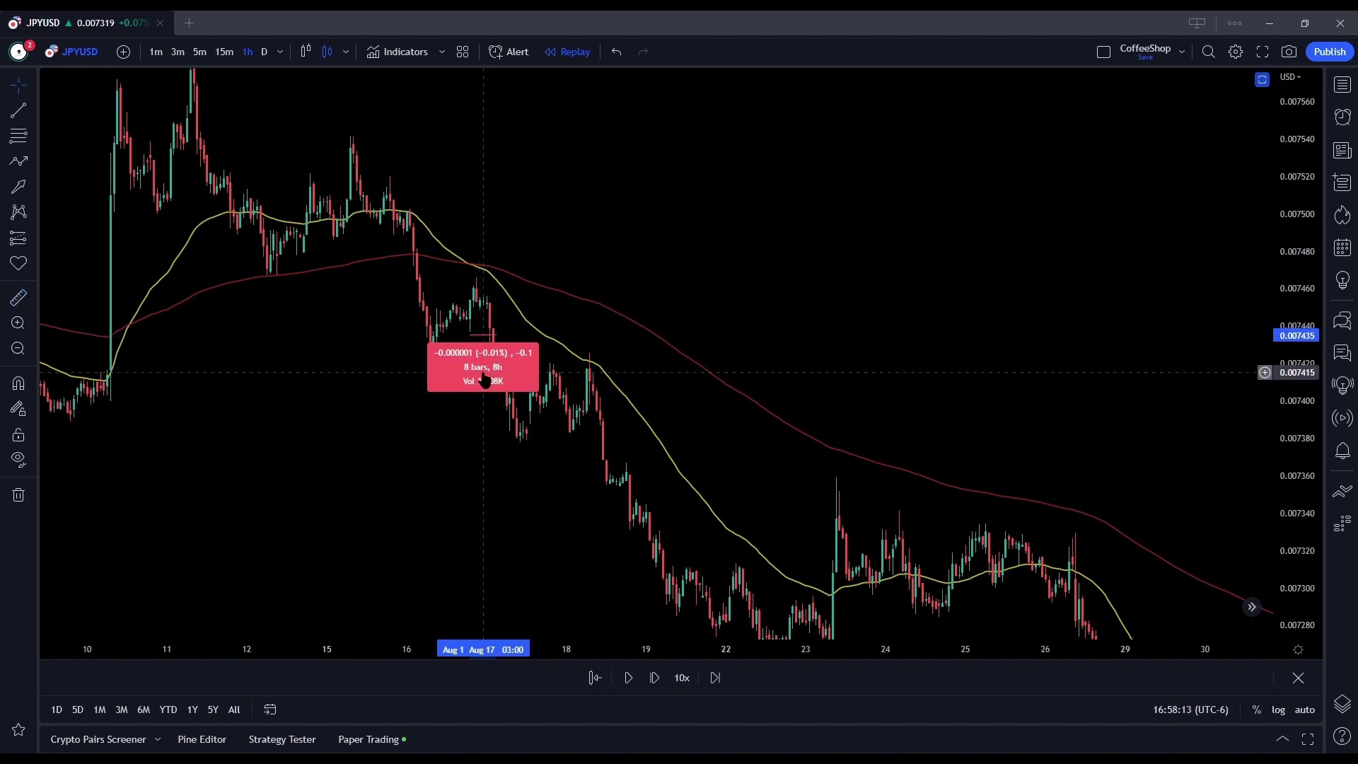
click(484, 380)
scroll(484, 380, up, 5)
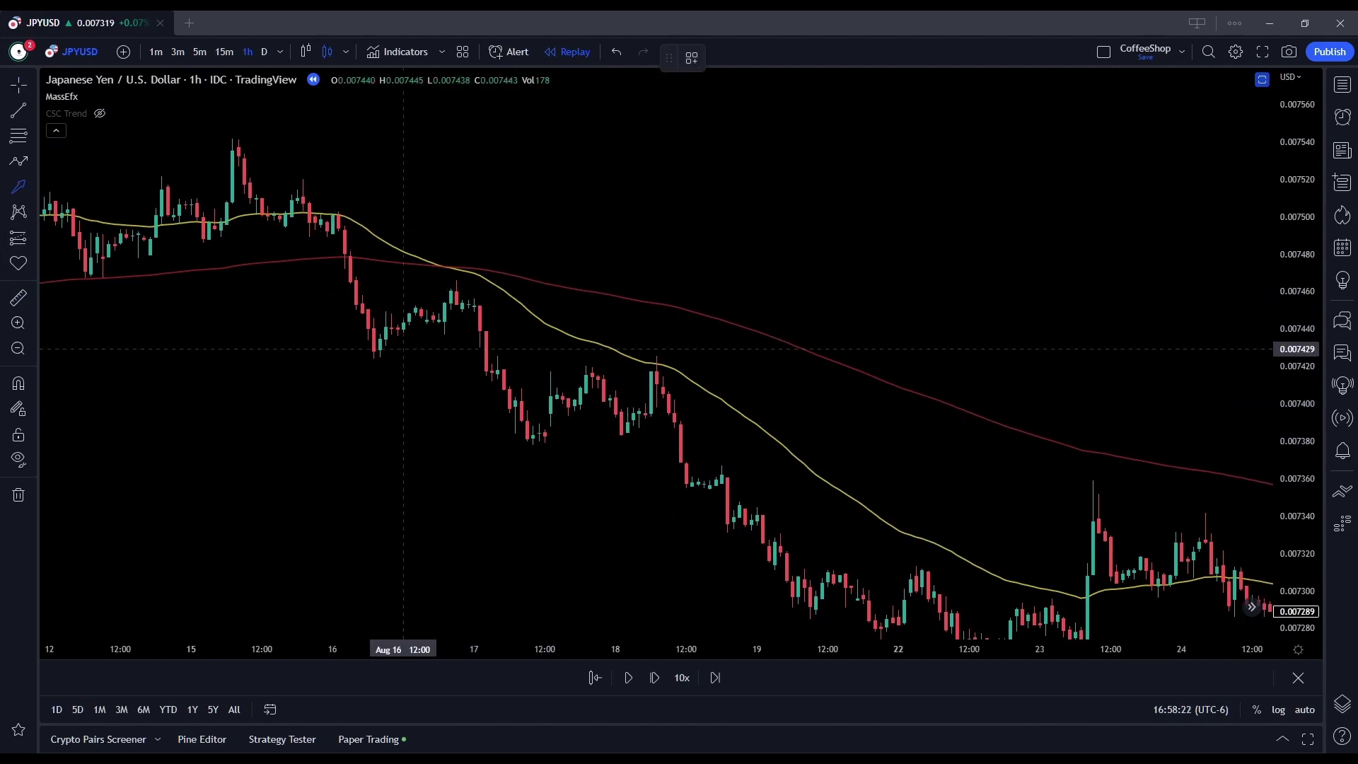
- Place a yellow arrow at the Aug 16 crossunder and duplicate both arrows
drag(586, 185, 444, 268)
mouse_move(444, 196)
mouse_down()
mouse_move(444, 252)
mouse_move(370, 188)
mouse_move(332, 188)
mouse_up()
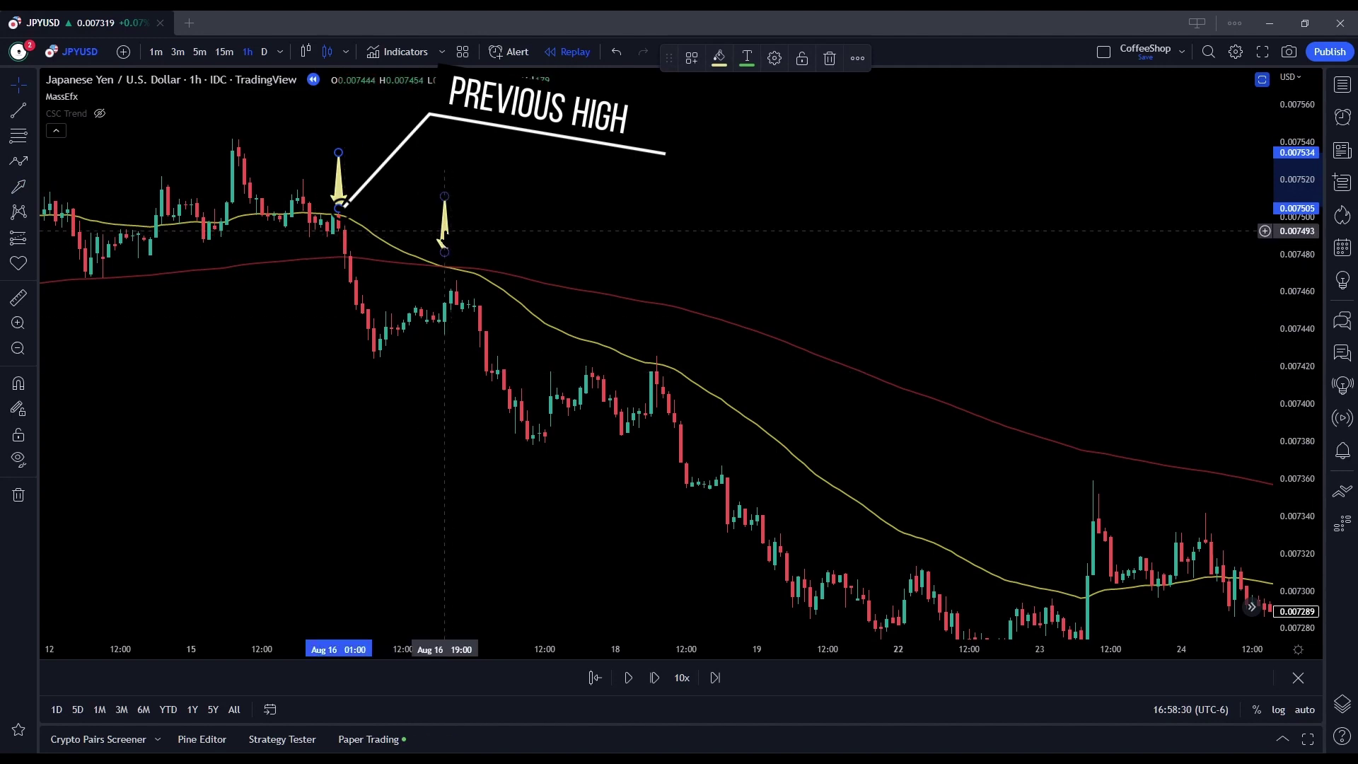
ctrl+click(444, 225)
mouse_move(445, 224)
mouse_down()
mouse_move(462, 209)
mouse_move(456, 239)
mouse_up()
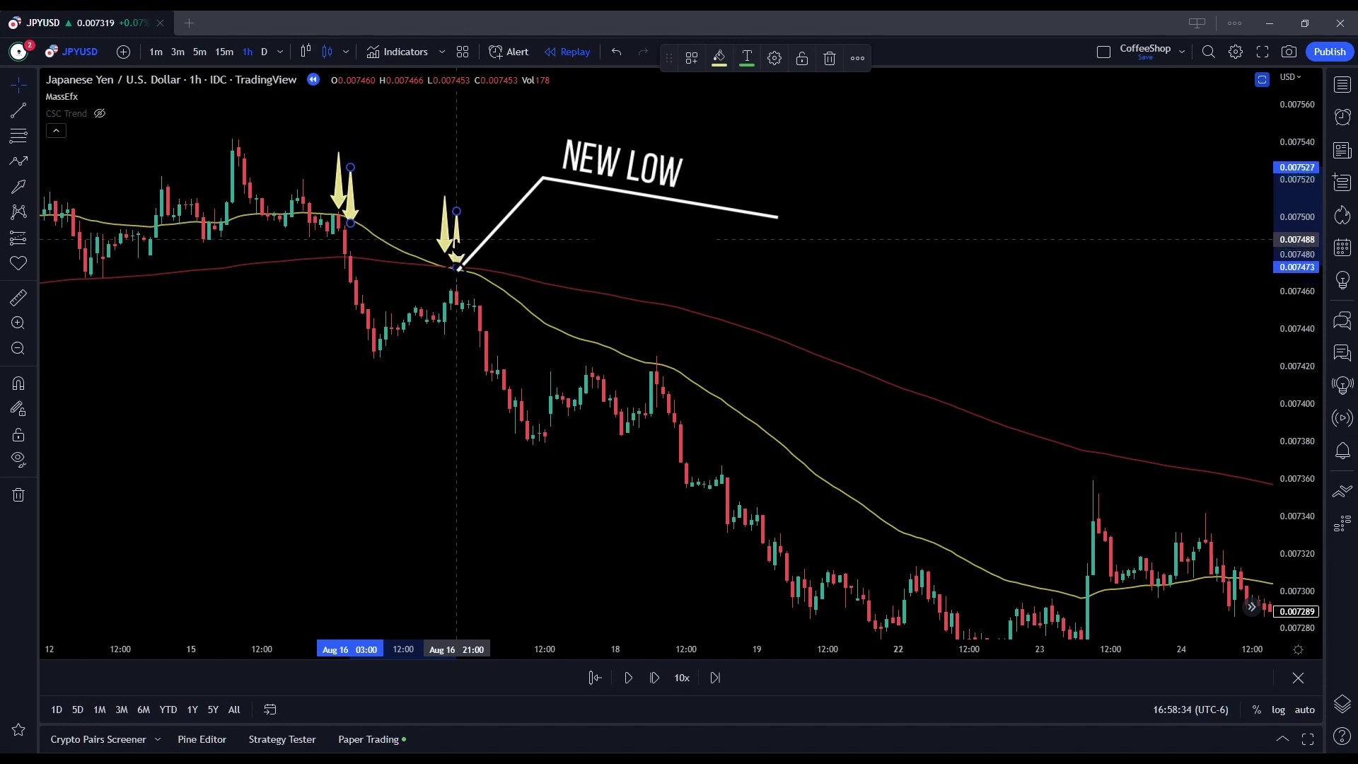
click(450, 458)
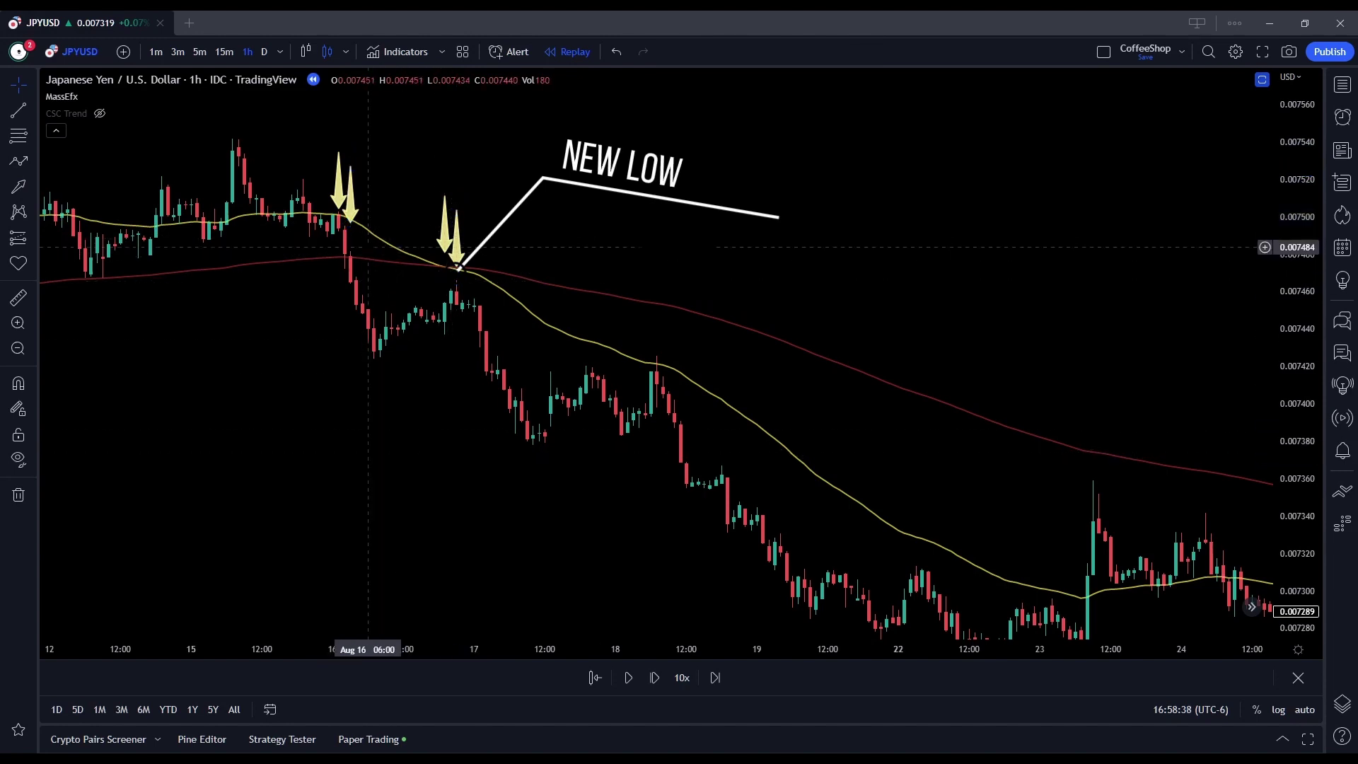
- Delete the extra duplicate arrows near Aug 16 03:00 and Aug 16 19:00
click(349, 215)
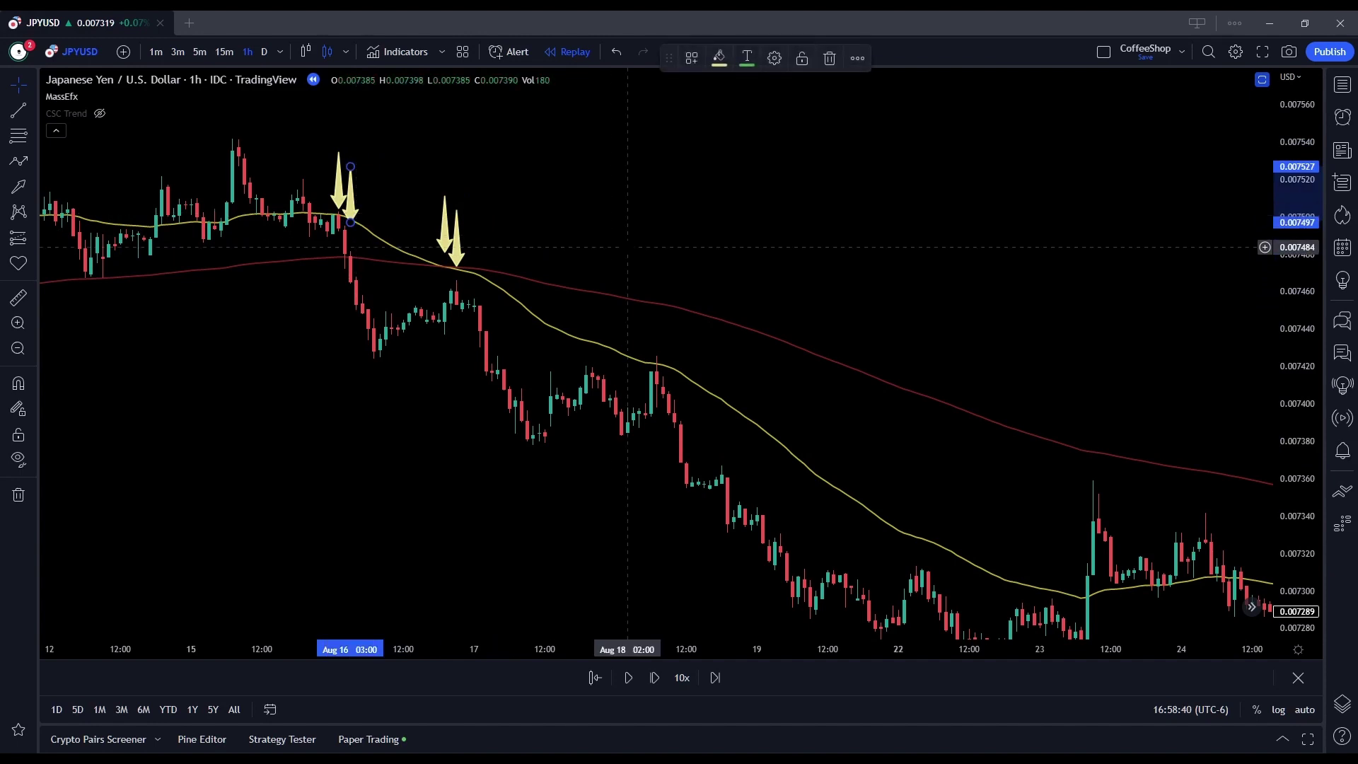
key(Delete)
click(444, 243)
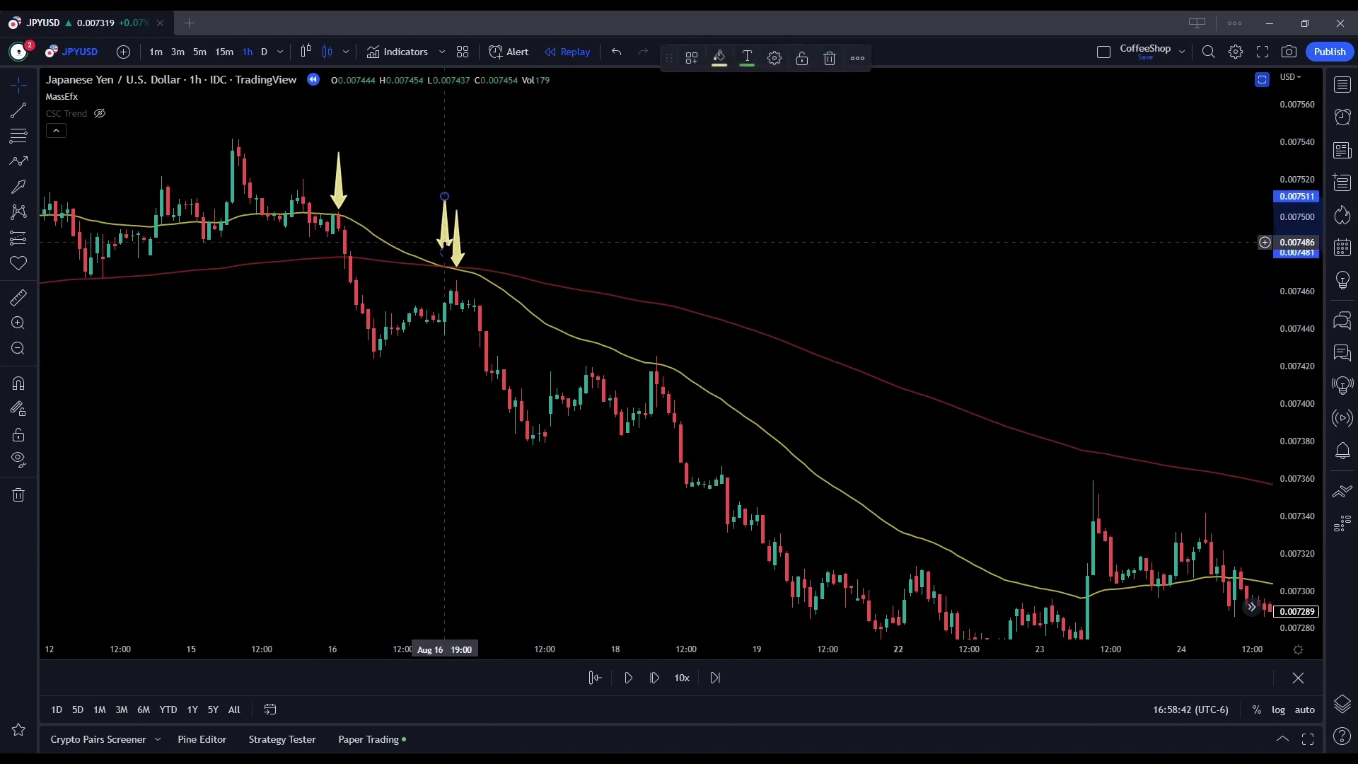
key(Delete)
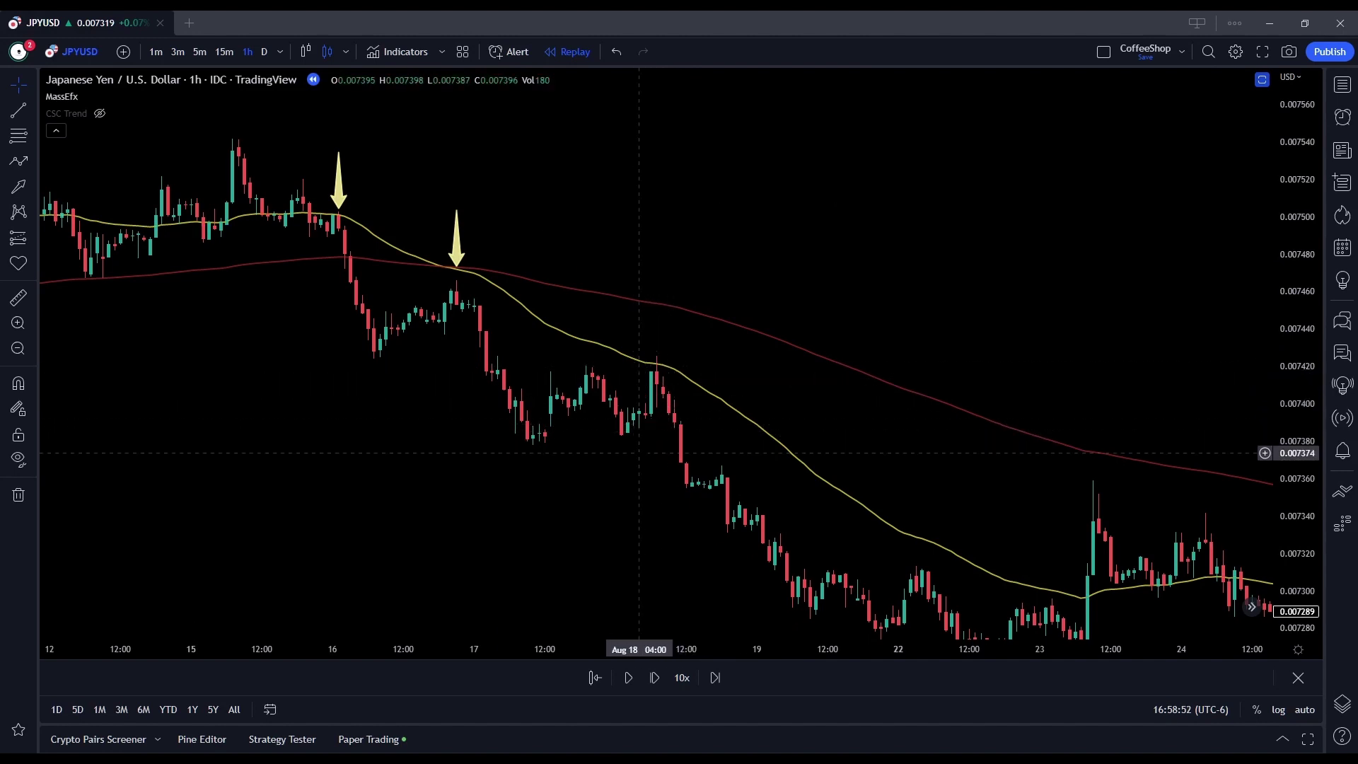
- Draw a downtrend line from the first Aug 16 arrow past the second high, then restore the indicator panes
drag(633, 349, 699, 407)
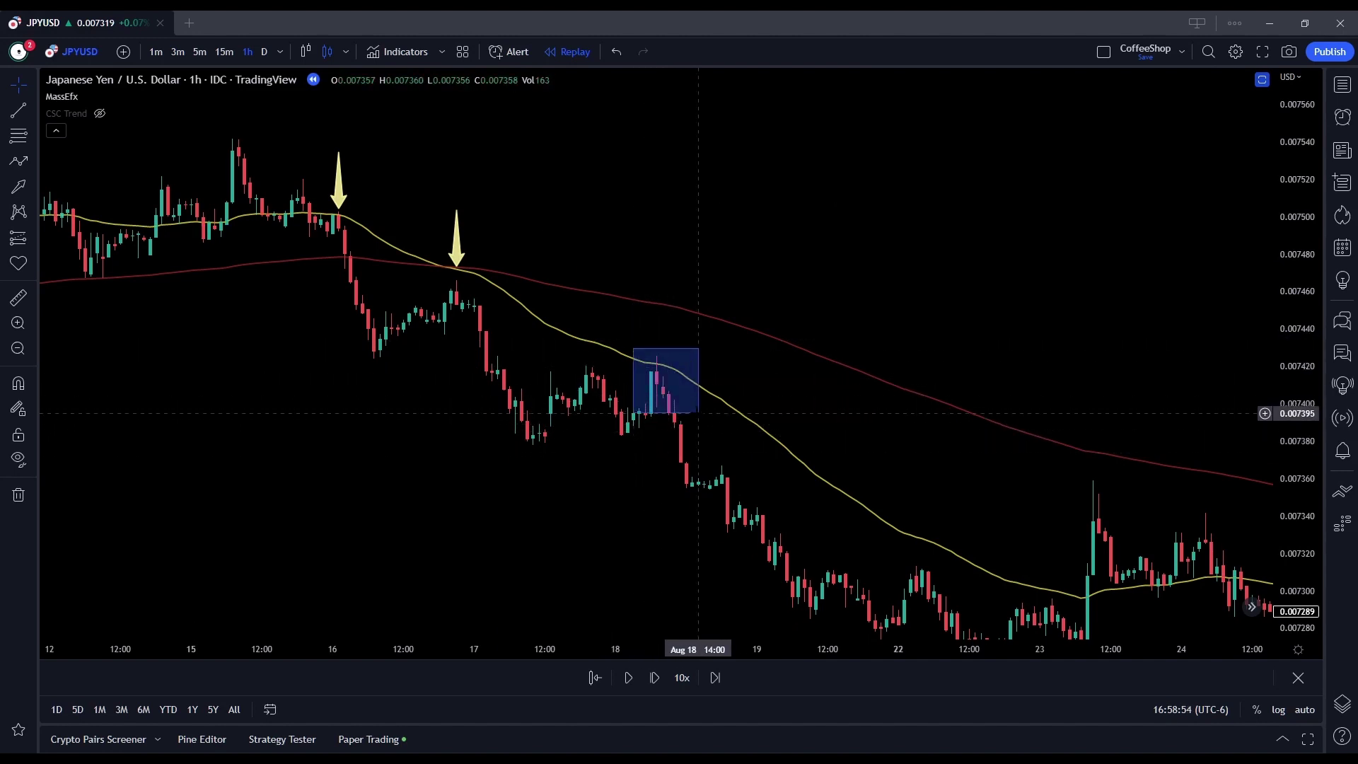
click(18, 110)
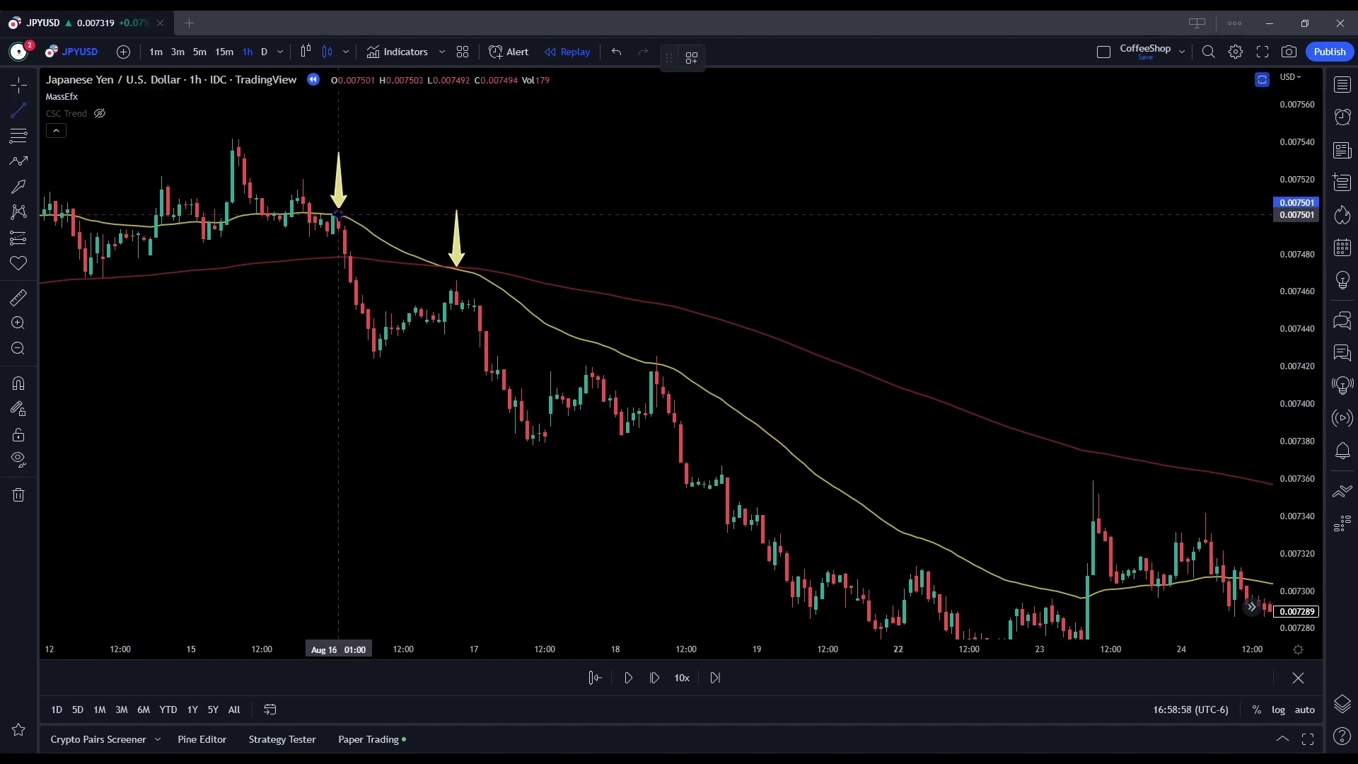
click(338, 214)
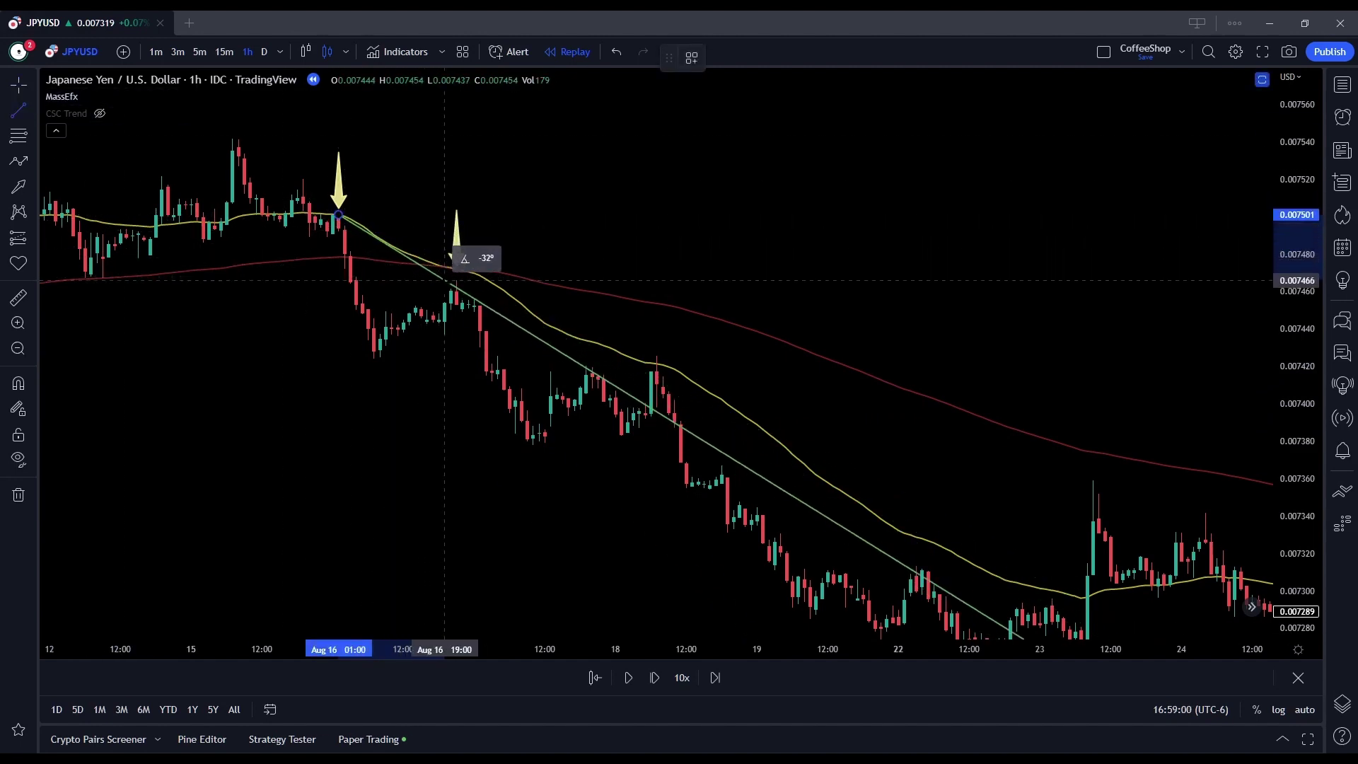
click(457, 291)
drag(557, 490, 546, 487)
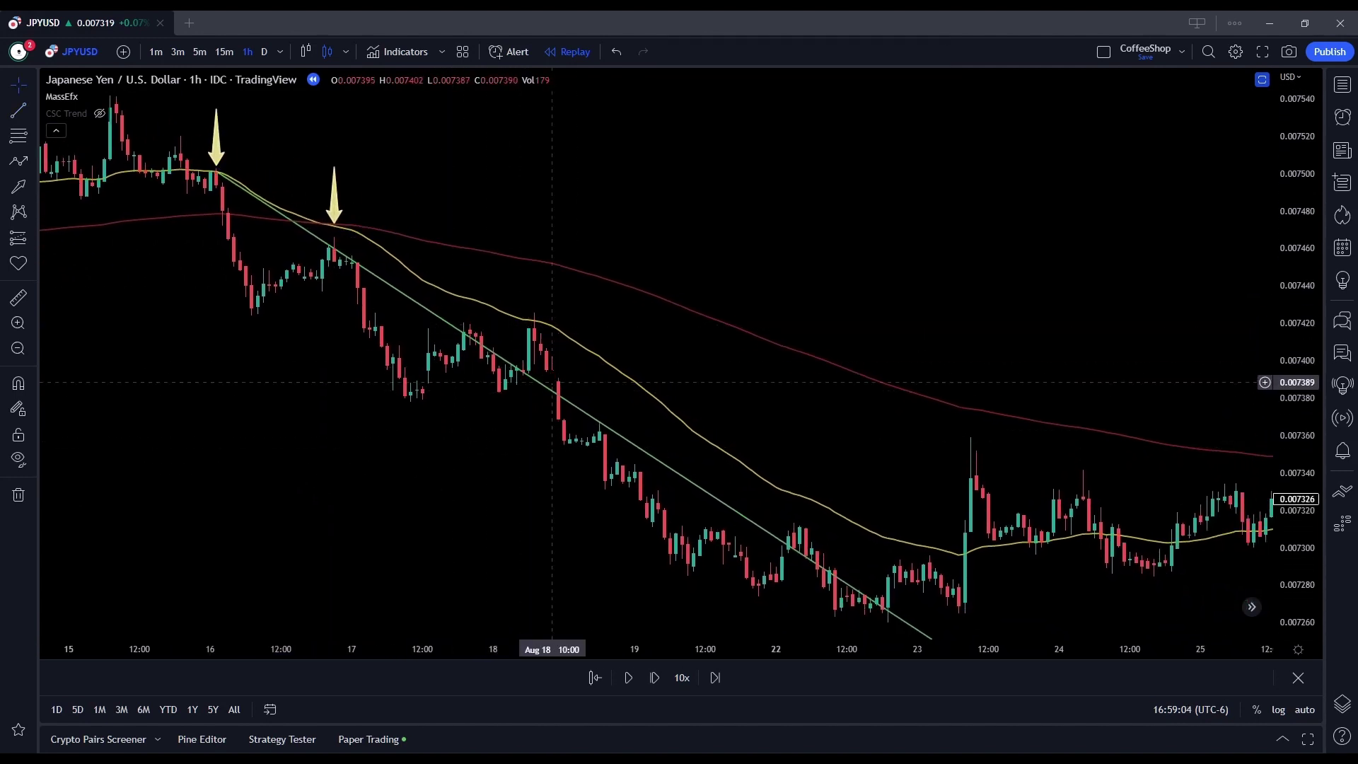
double_click(517, 457)
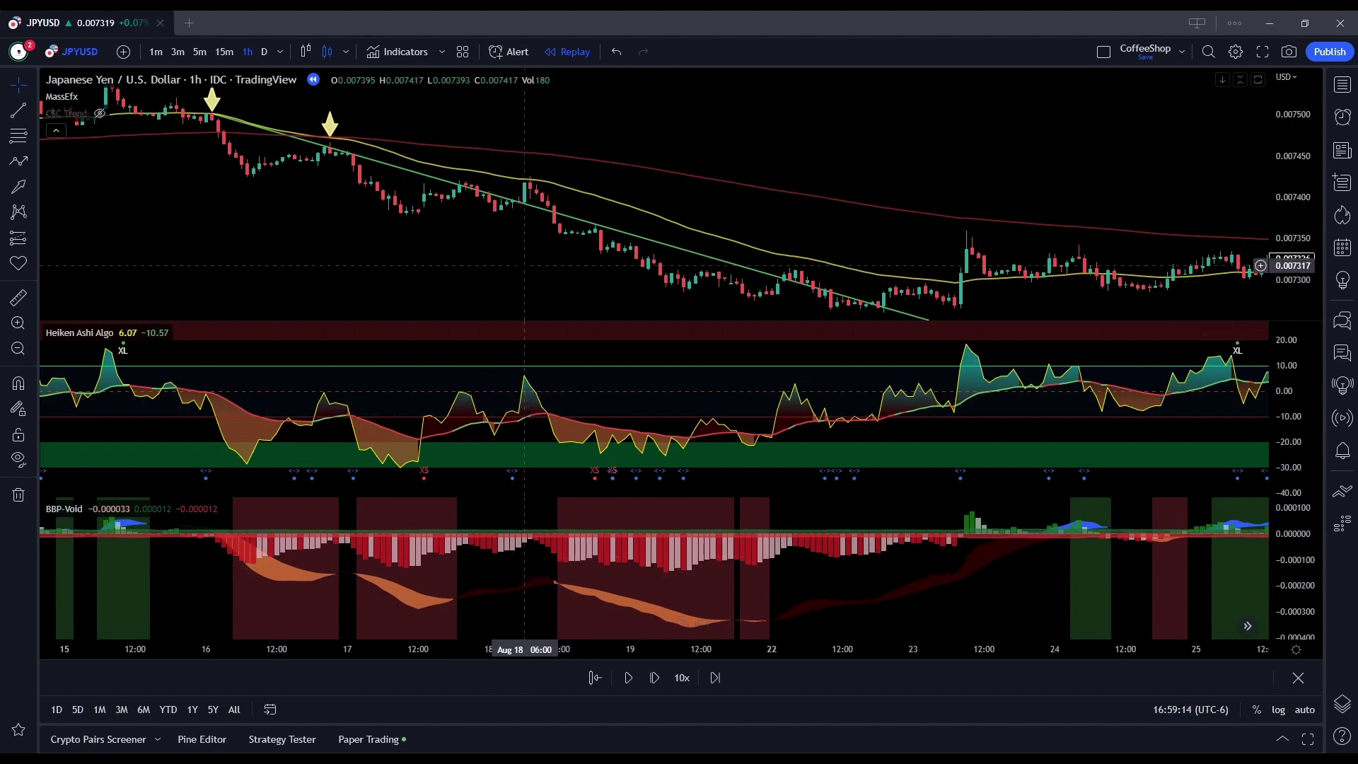
- Maximize the price pane, hide the MassEfx averages, and pan to show bars into Aug 26
double_click(526, 258)
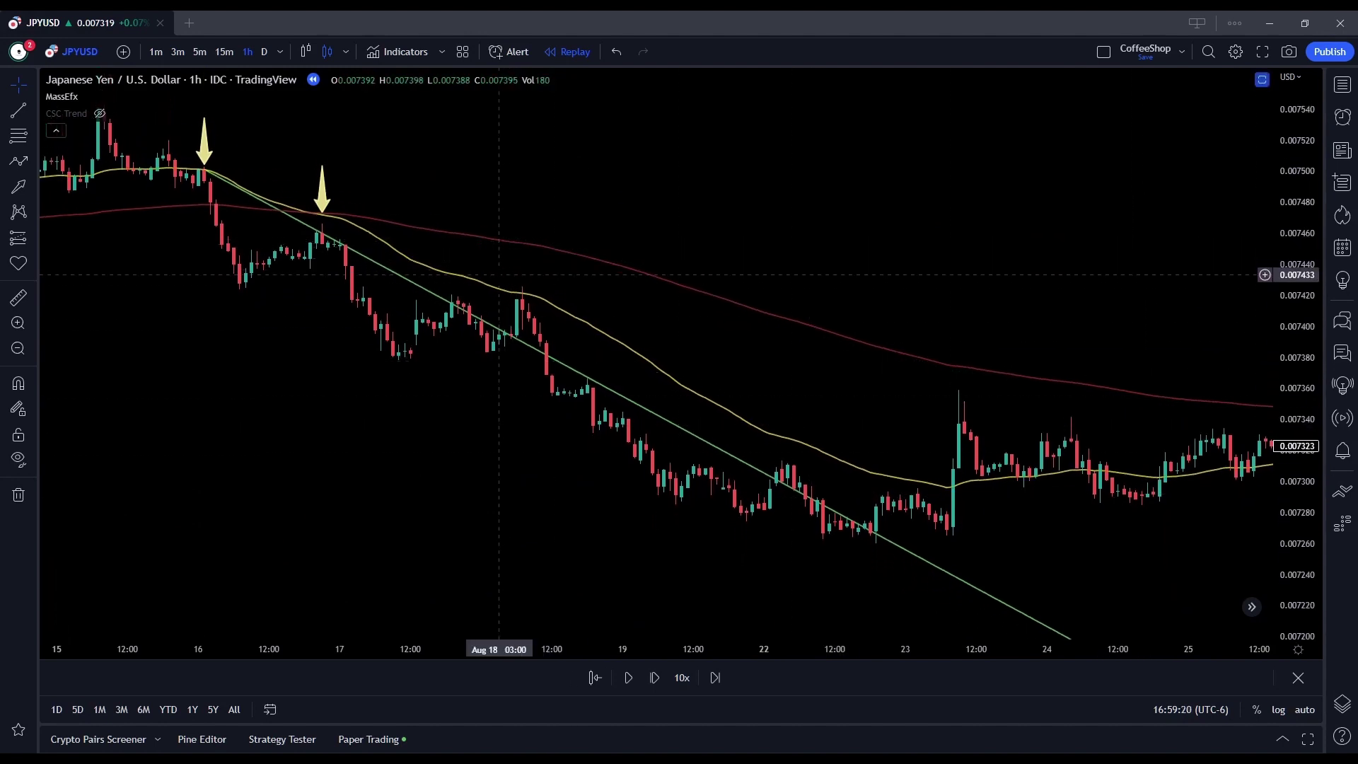
drag(498, 344, 475, 393)
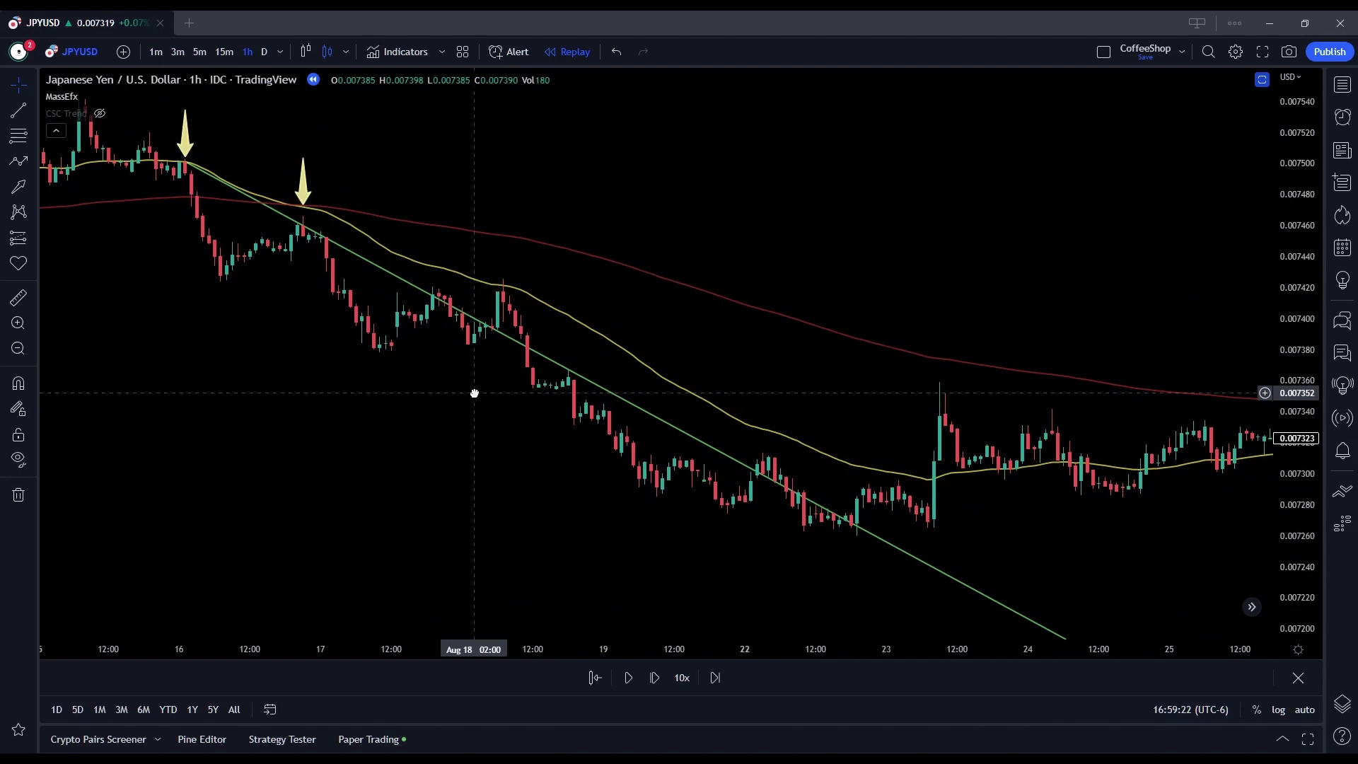
drag(303, 379, 346, 394)
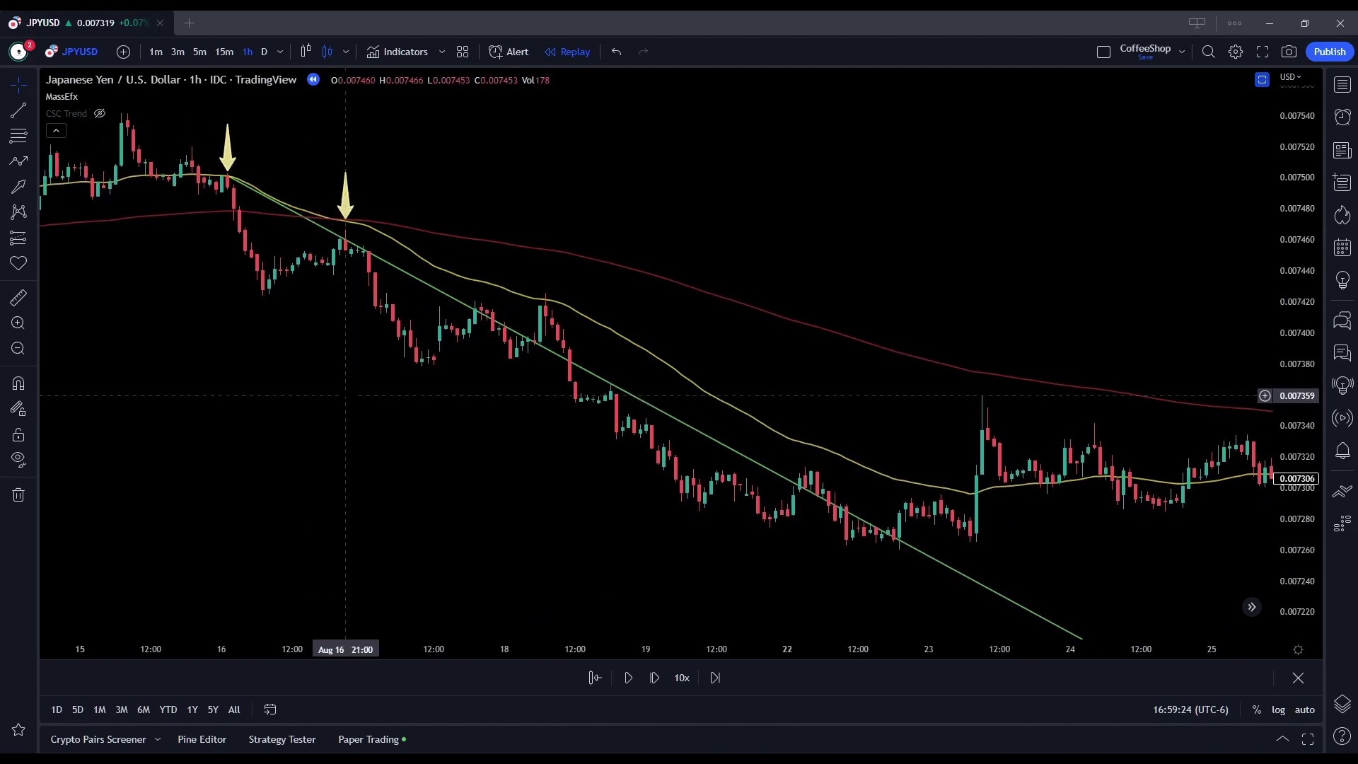
click(90, 96)
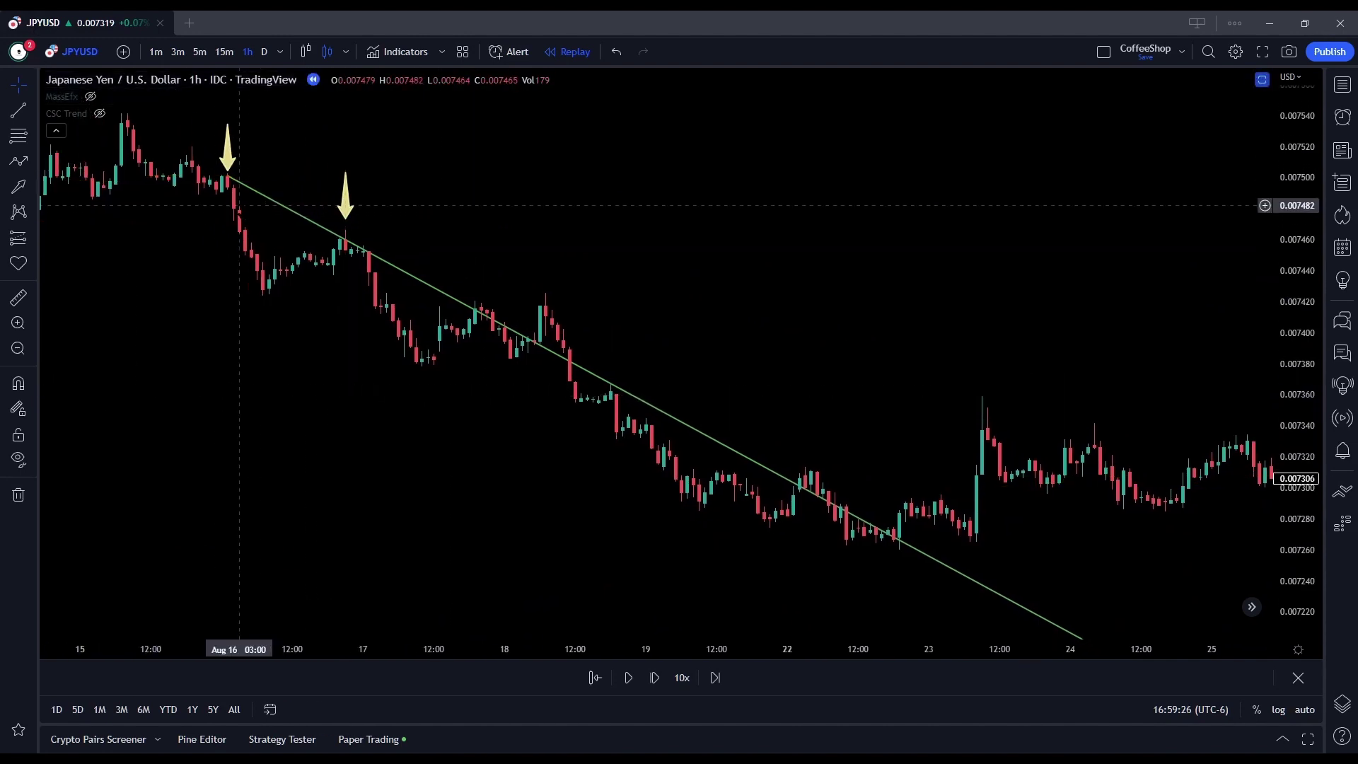
click(228, 176)
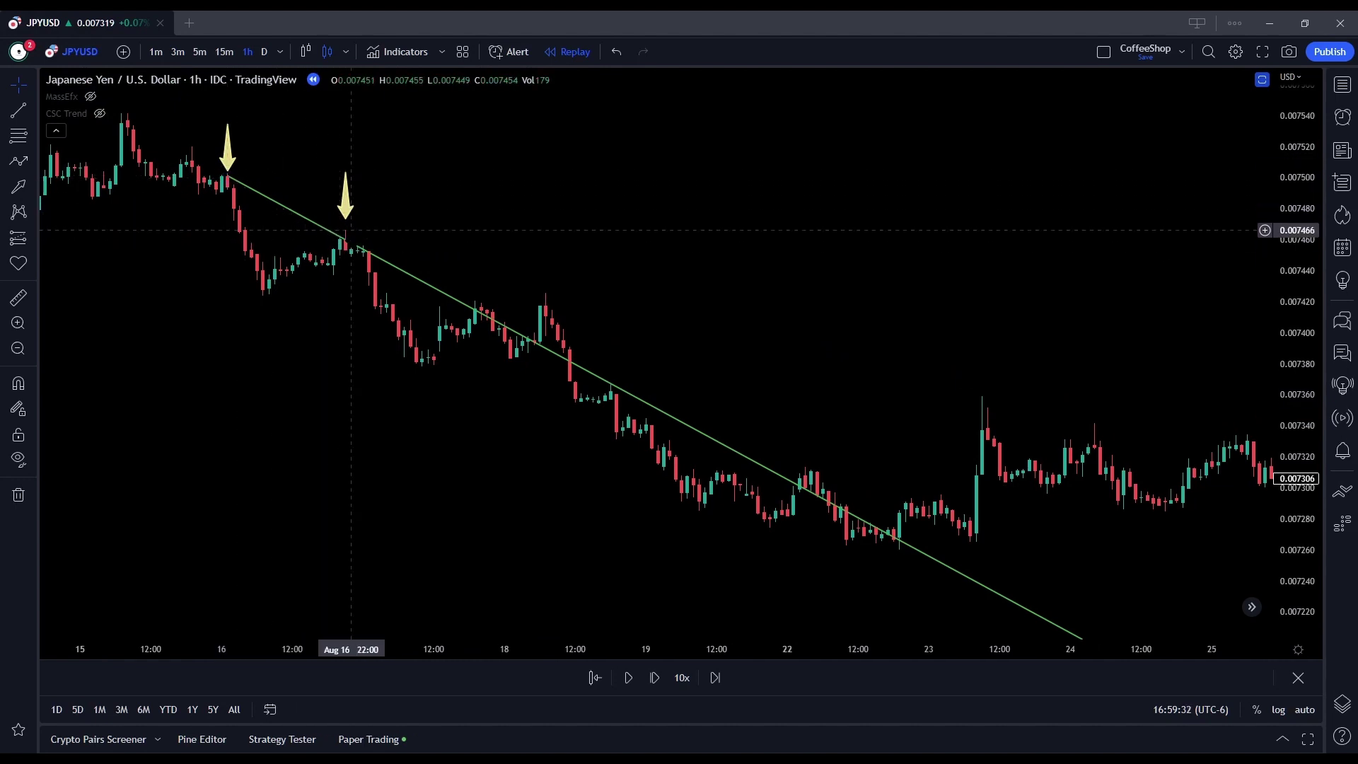
drag(451, 423, 404, 397)
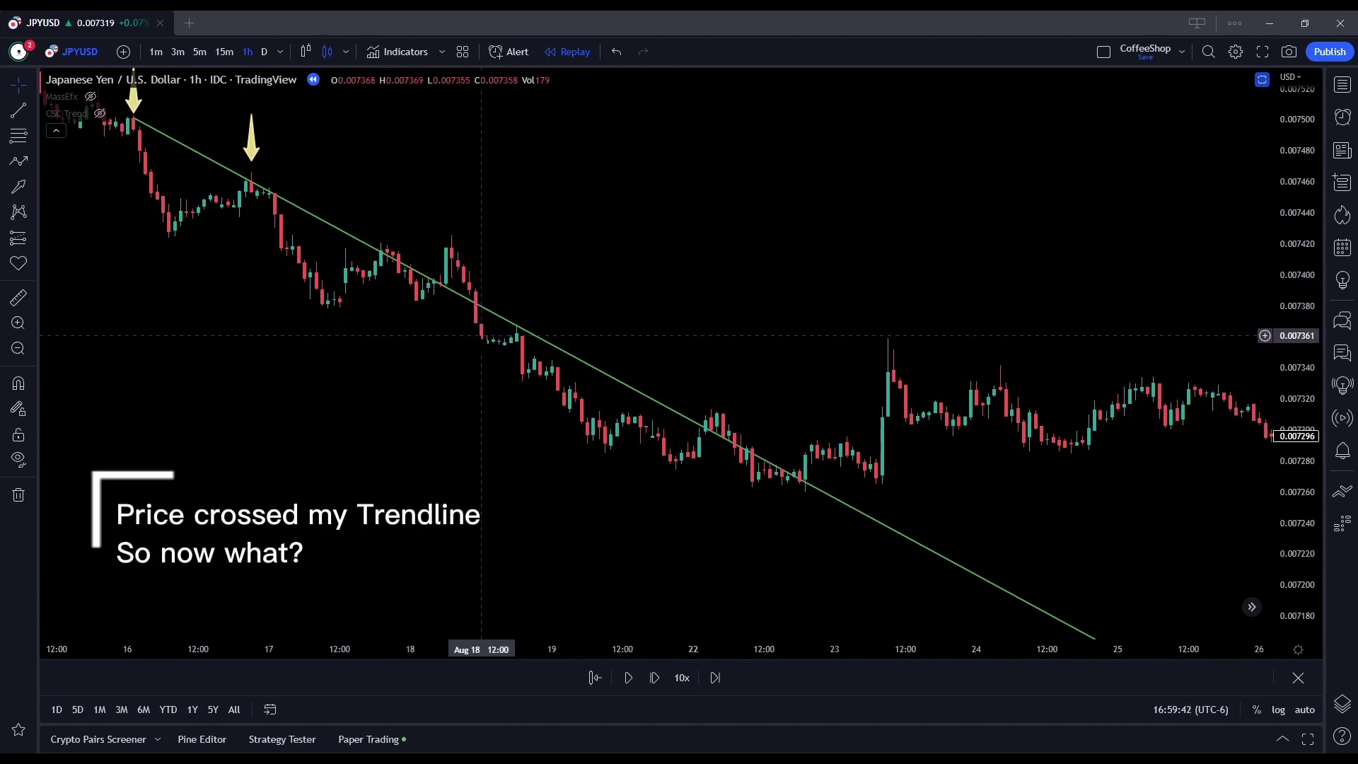
- Show the MassEfx moving averages again and advance the replay two batches through Aug 30
click(91, 96)
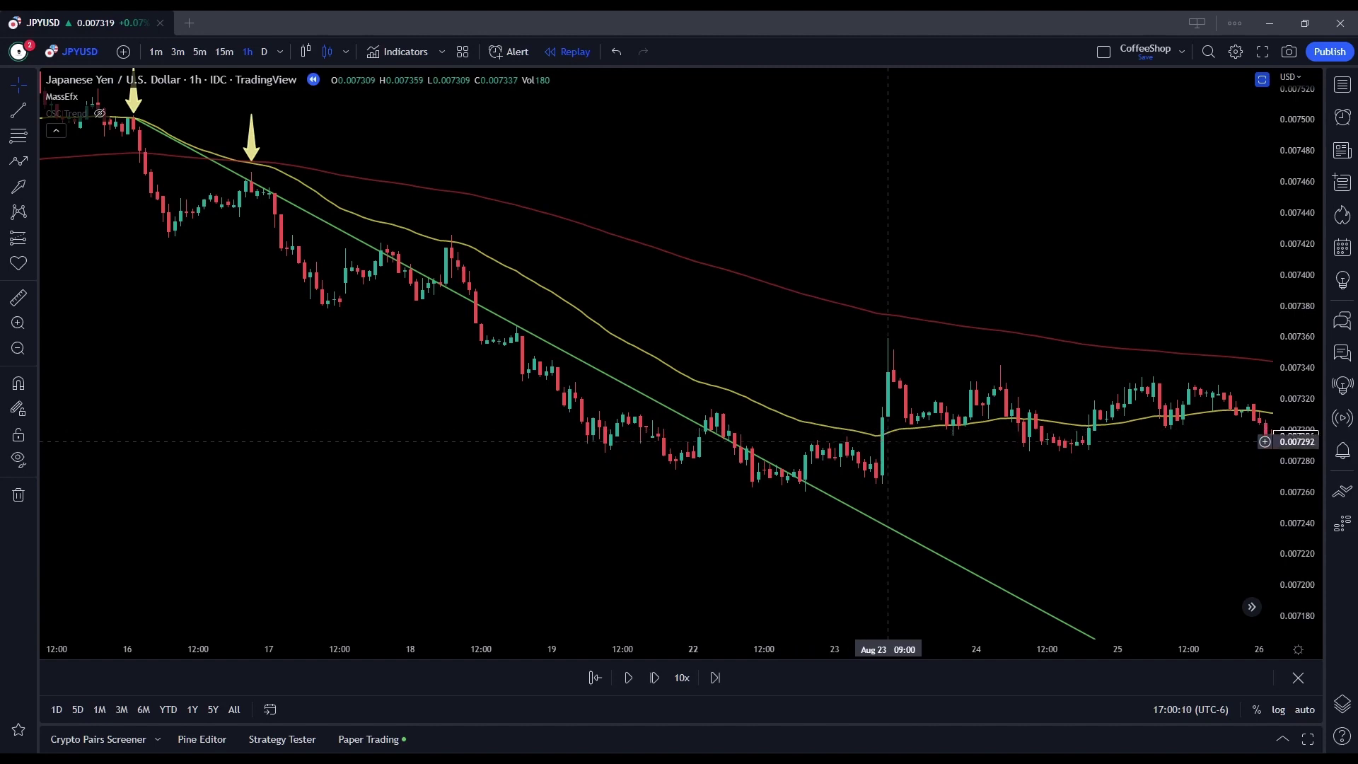
drag(916, 465, 825, 463)
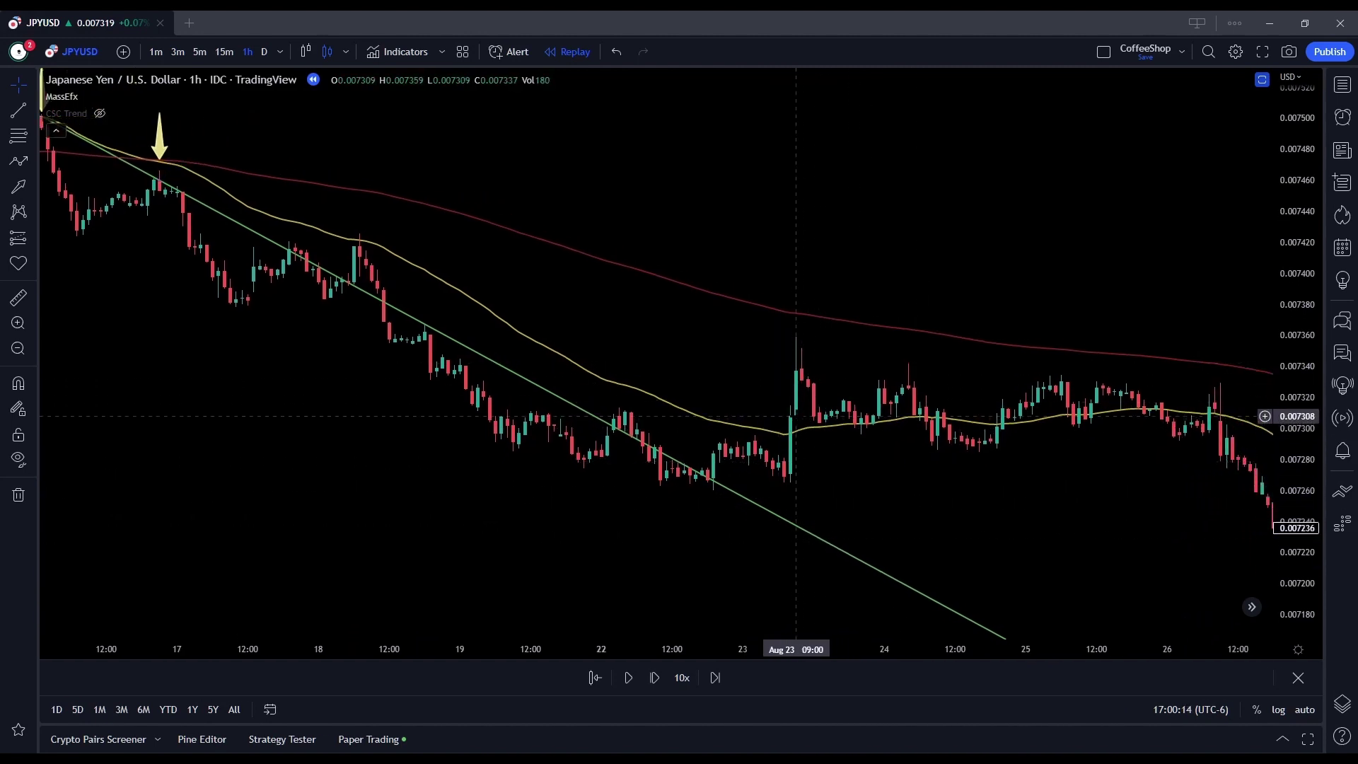
key(shift+Right)
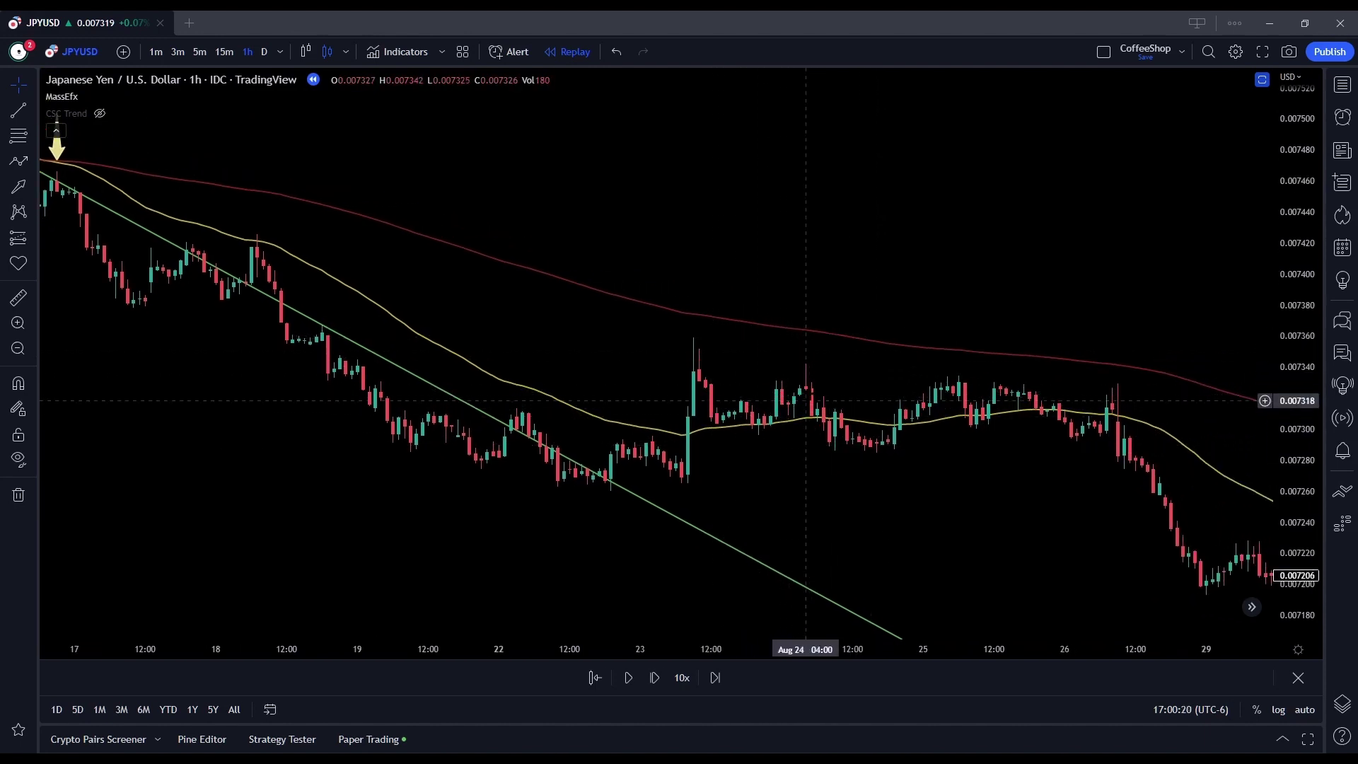
key(shift+Right)
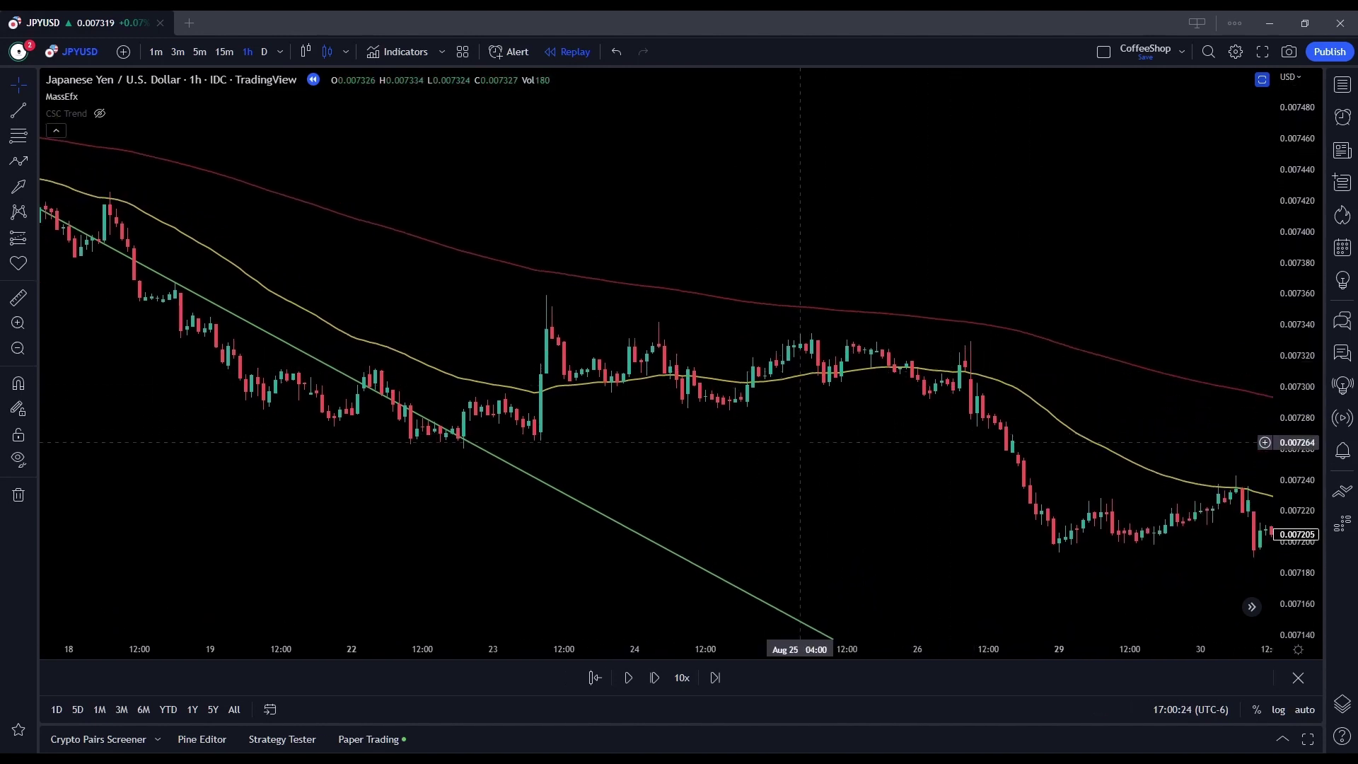
drag(499, 290, 766, 436)
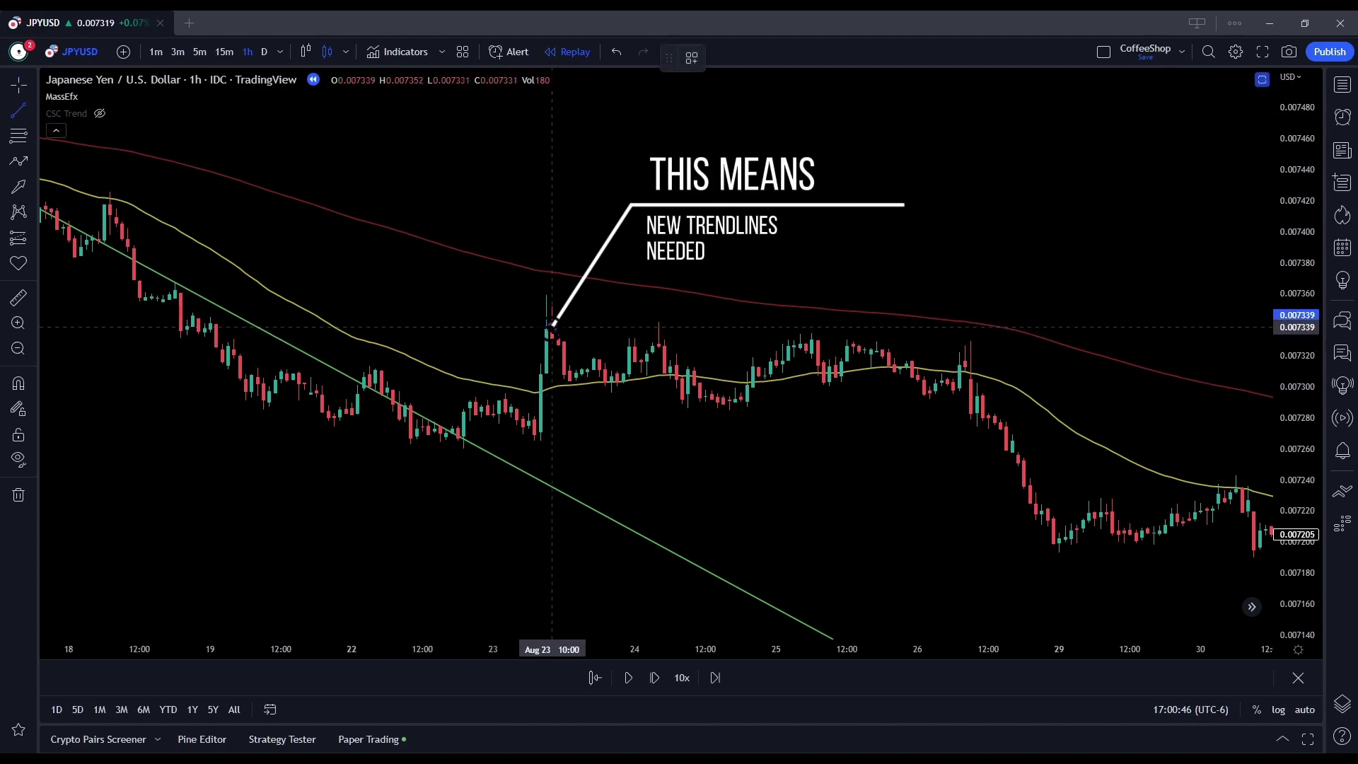
- Draw a shallow -9° trend line from the Aug 23 10:00 high through Aug 24 17:00
click(552, 327)
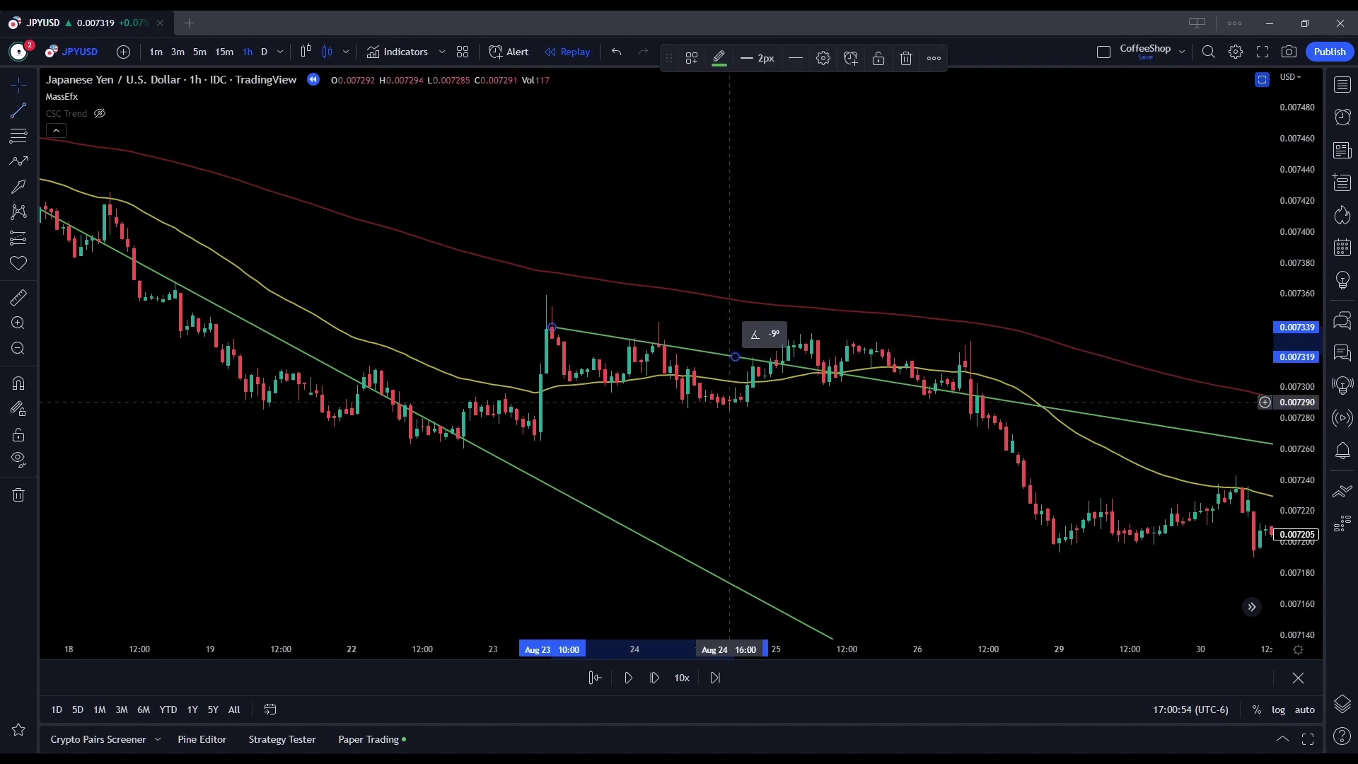
click(736, 356)
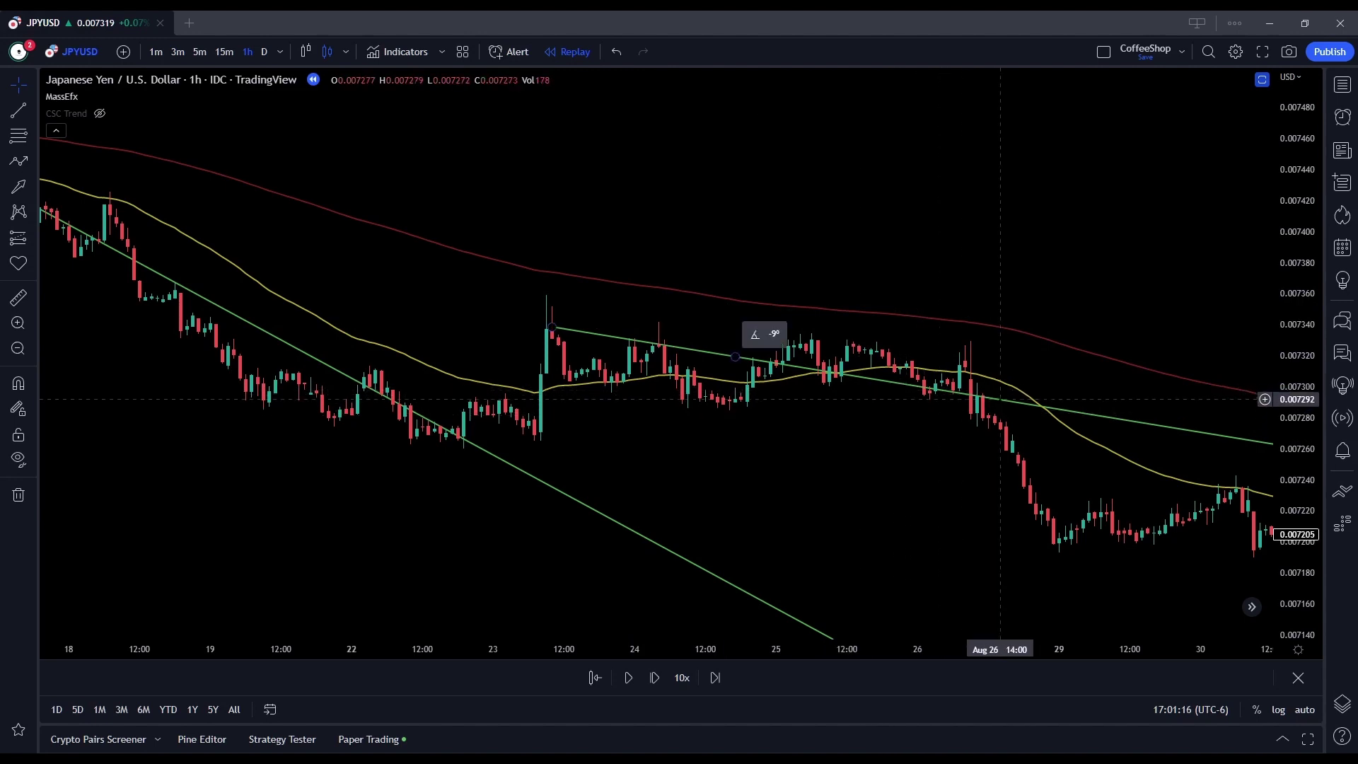
drag(982, 437, 938, 345)
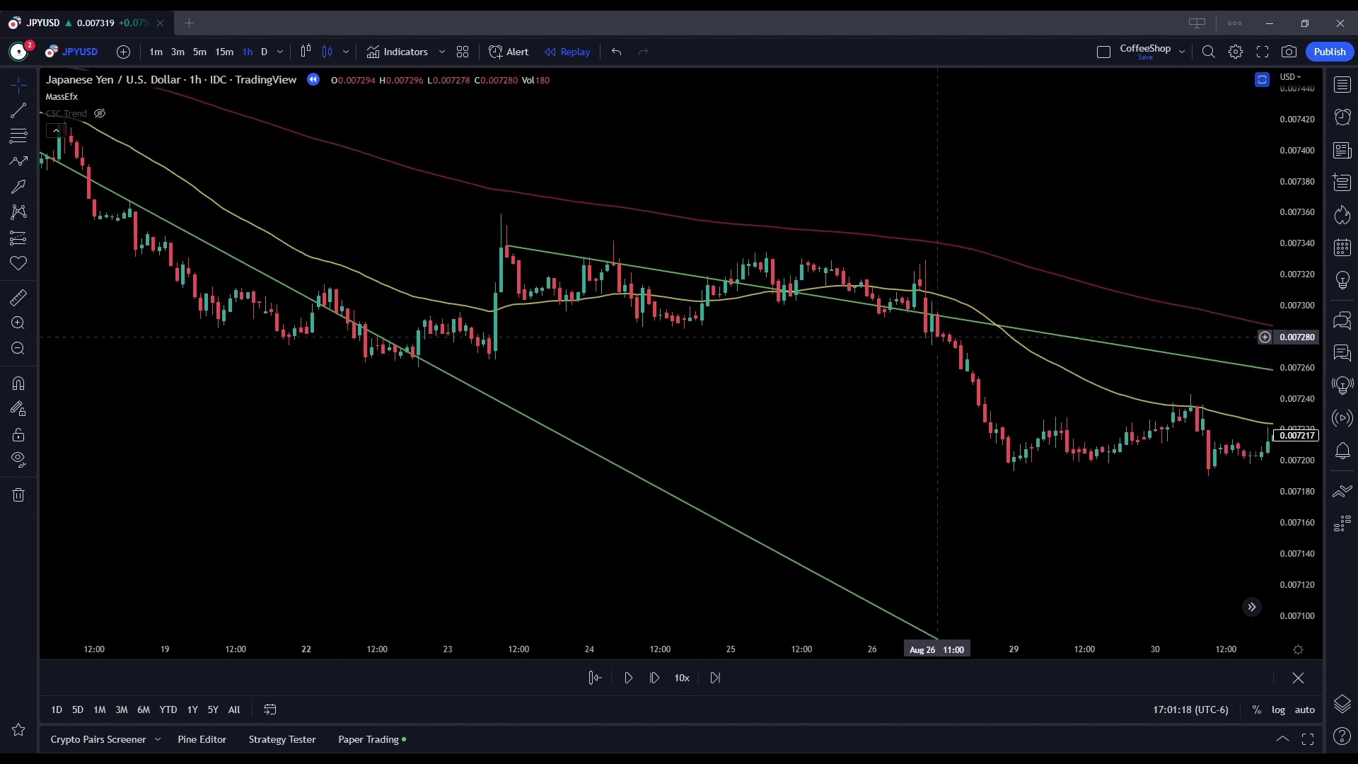
scroll(931, 369, down, 6)
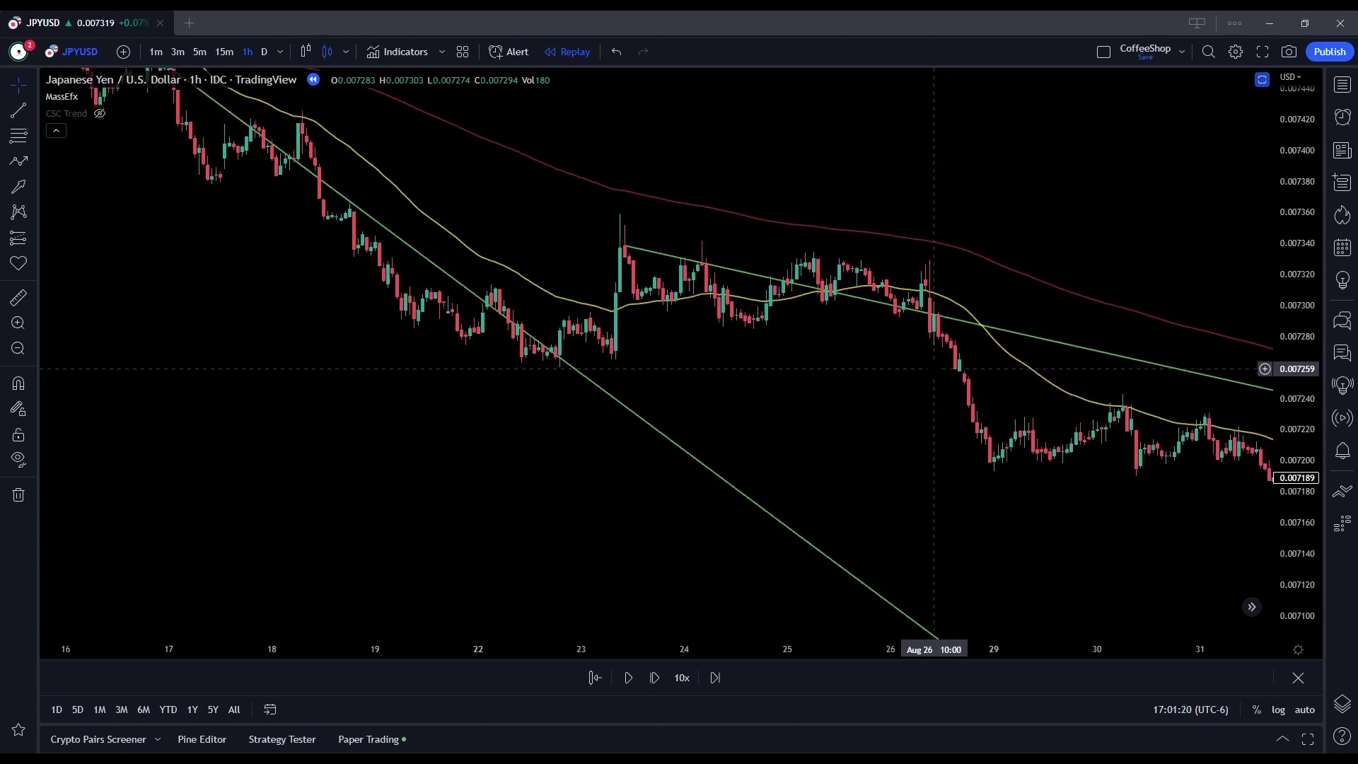
drag(1298, 327, 1298, 349)
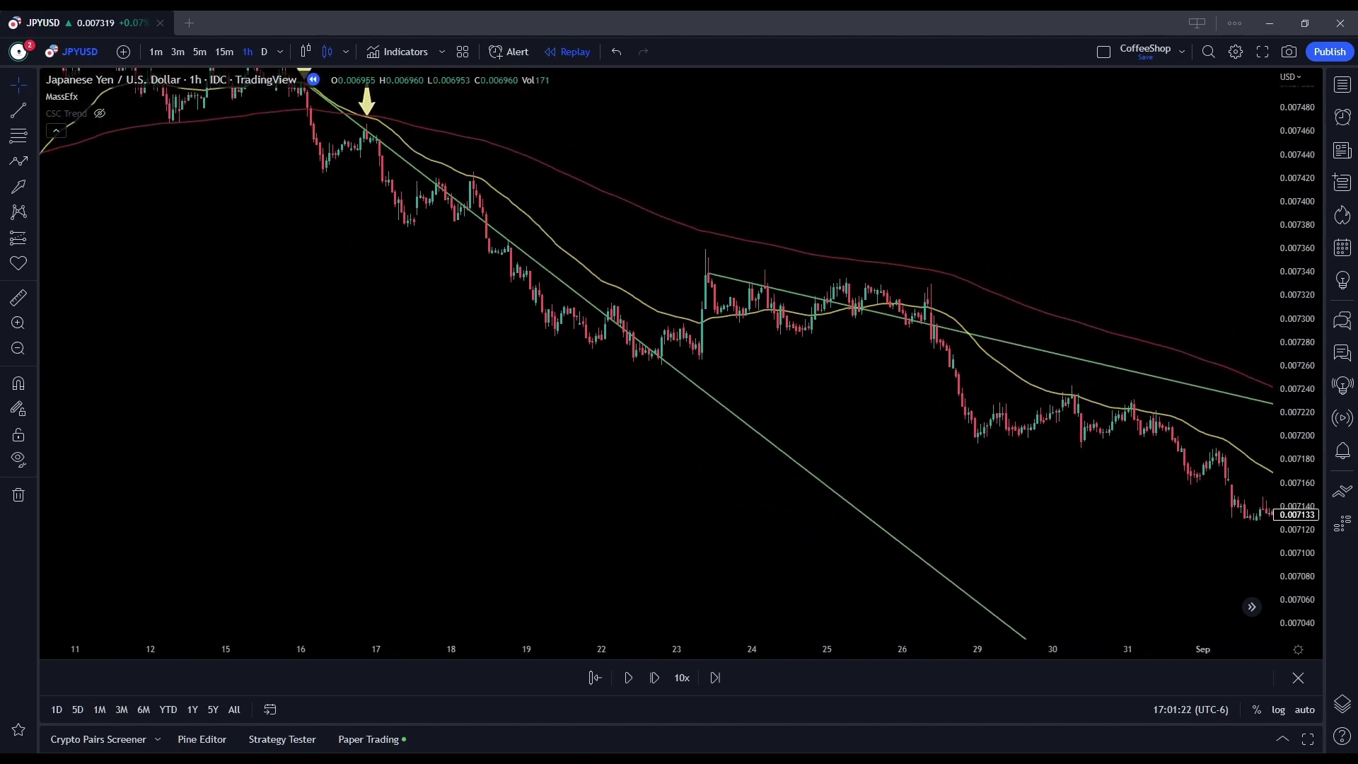
drag(950, 446, 602, 400)
scroll(601, 400, up, 5)
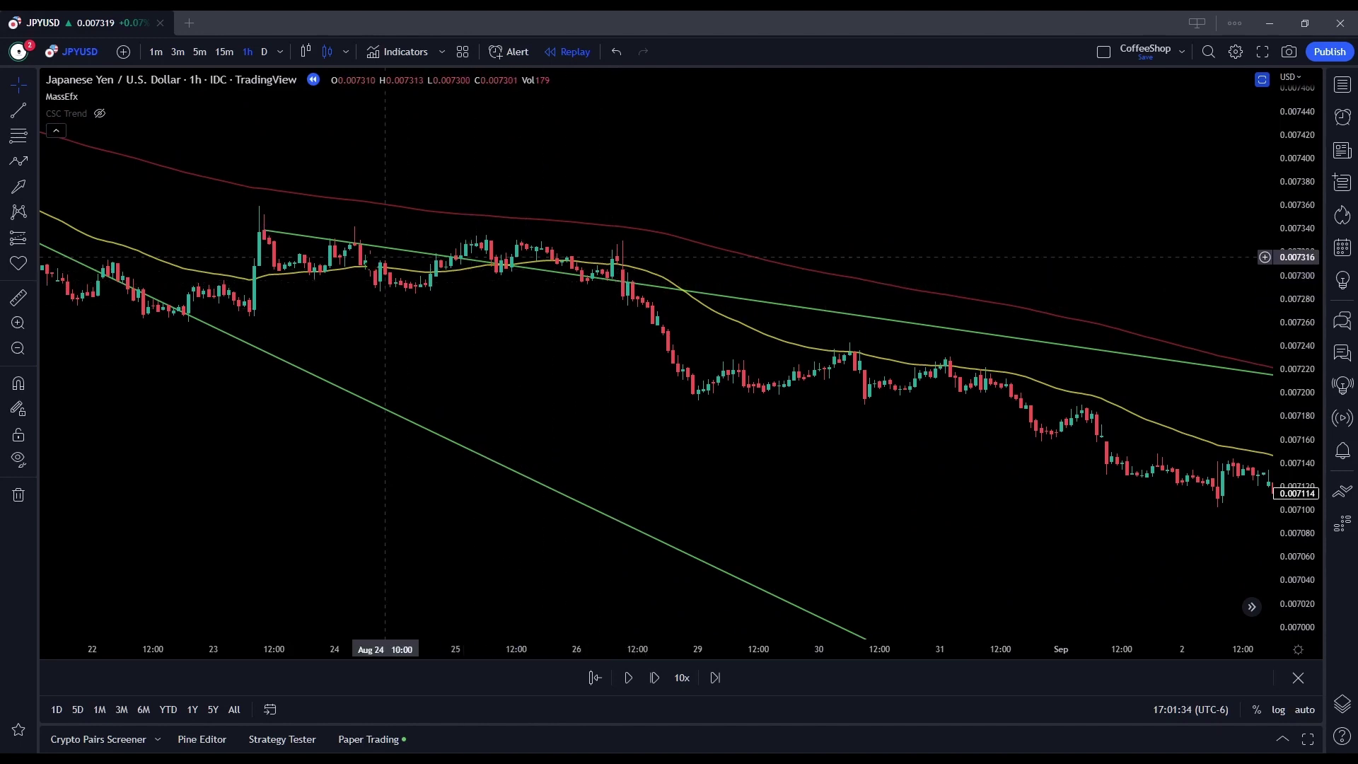
click(396, 250)
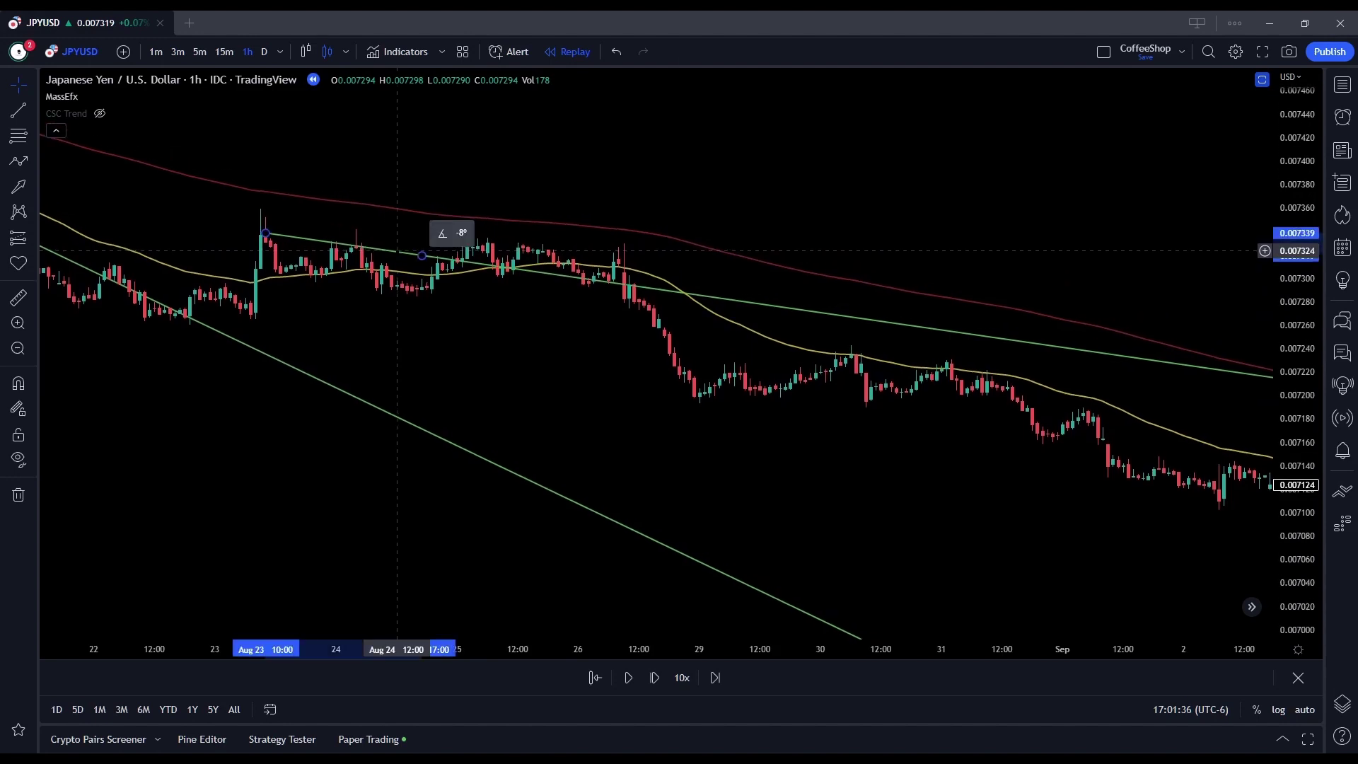
mouse_move(398, 248)
mouse_down()
mouse_move(401, 234)
mouse_move(398, 250)
mouse_up()
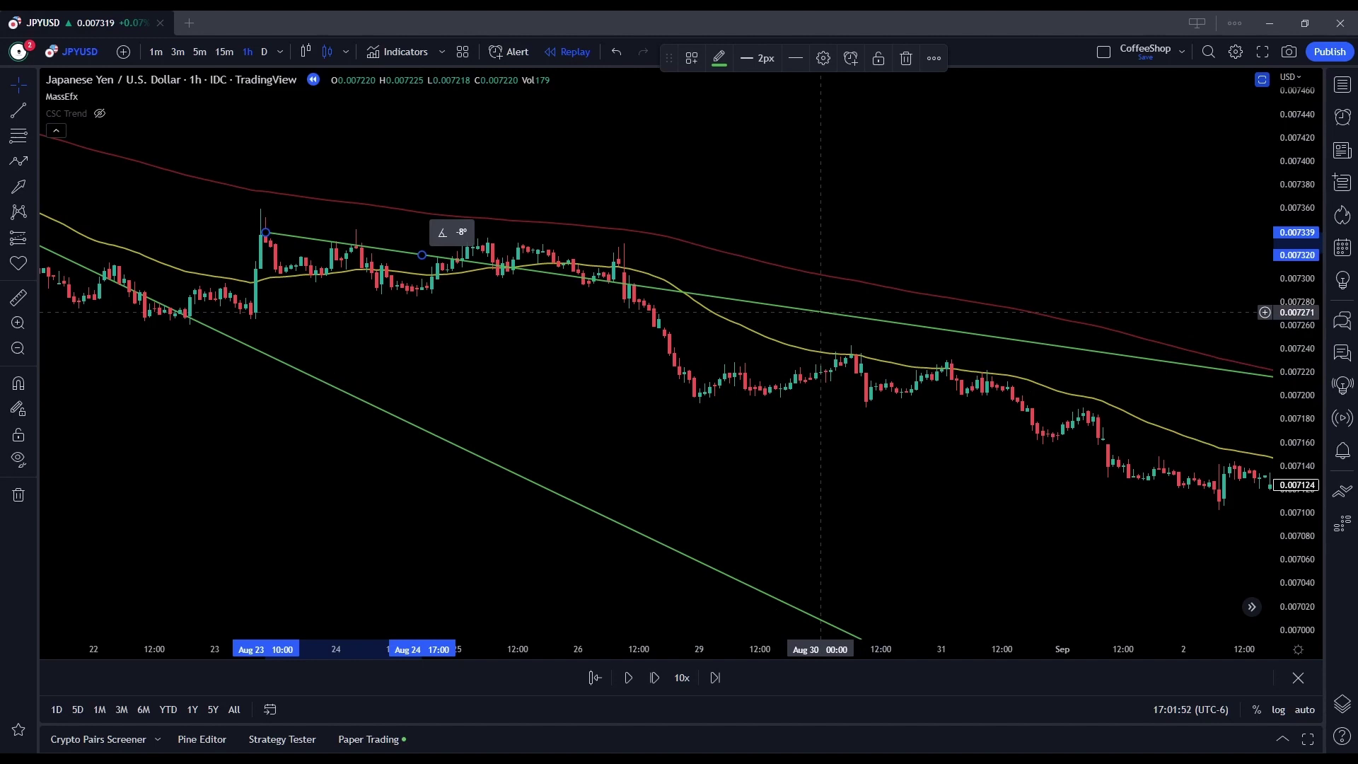
- Replace the Aug 23 line with a -16° trend line from Aug 26 09:00 to Aug 30 16:00
key(Delete)
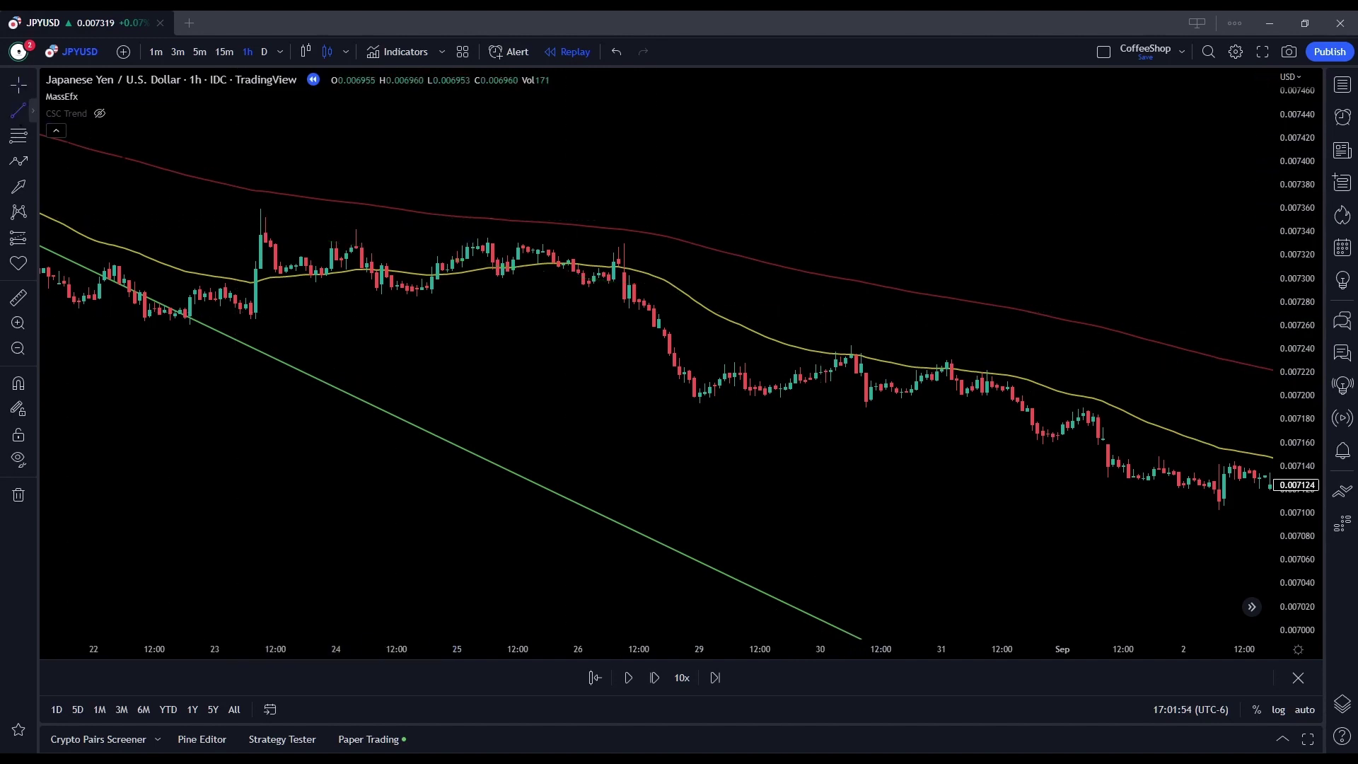
click(624, 273)
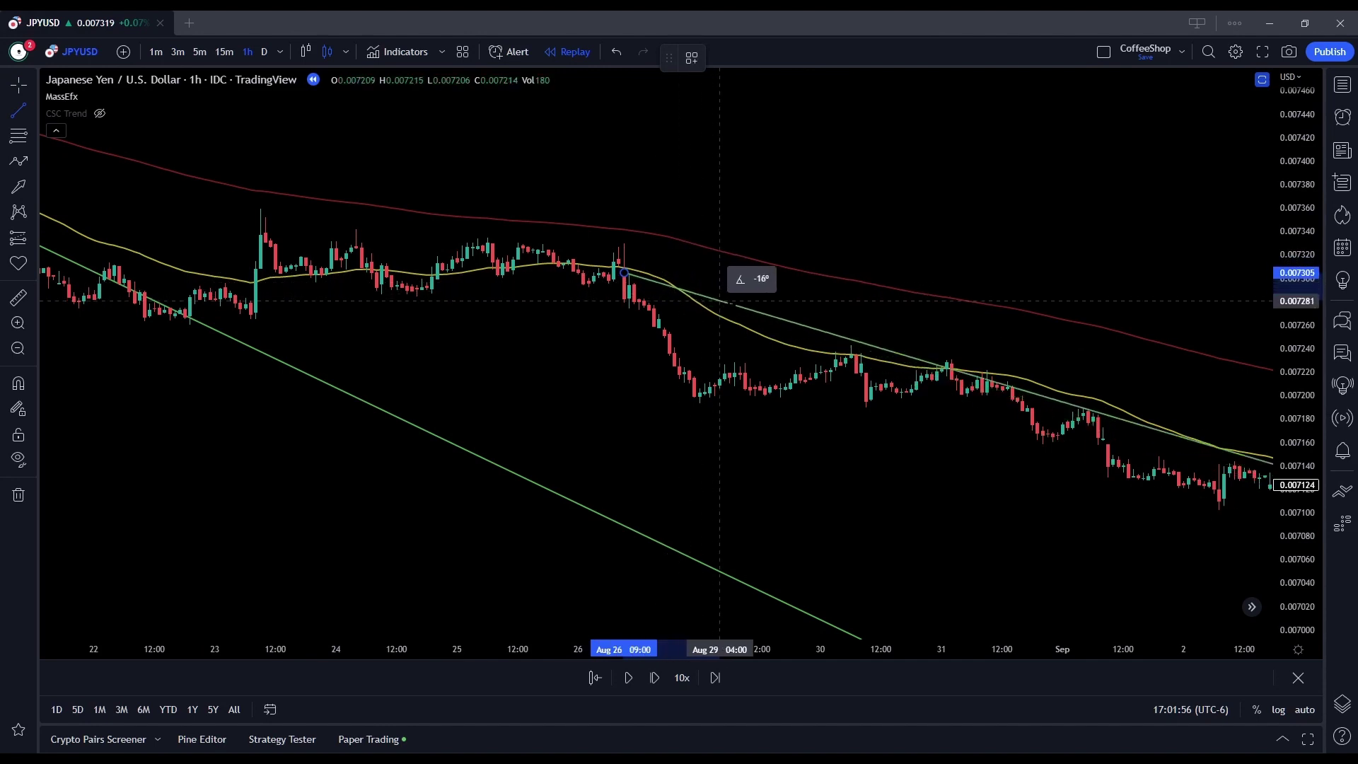
click(861, 359)
drag(948, 396, 542, 453)
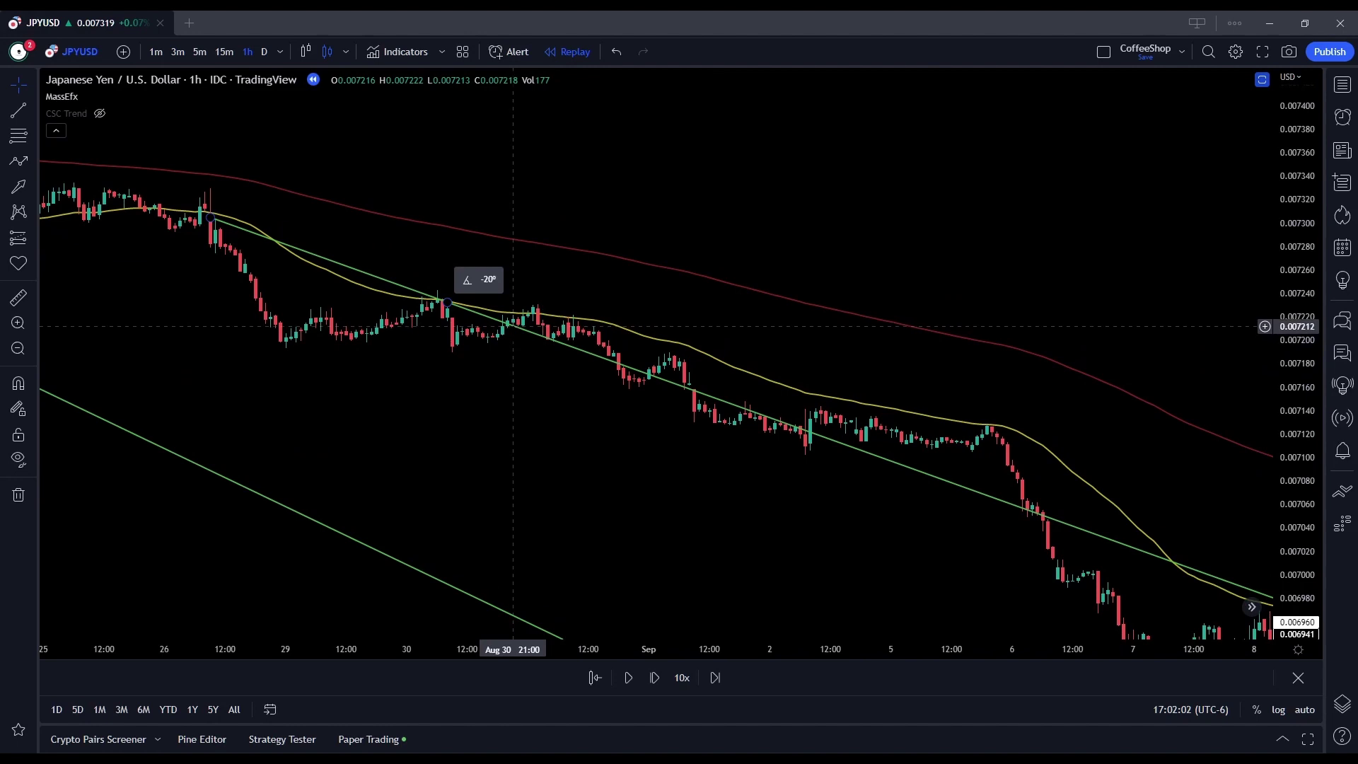
drag(447, 302, 488, 295)
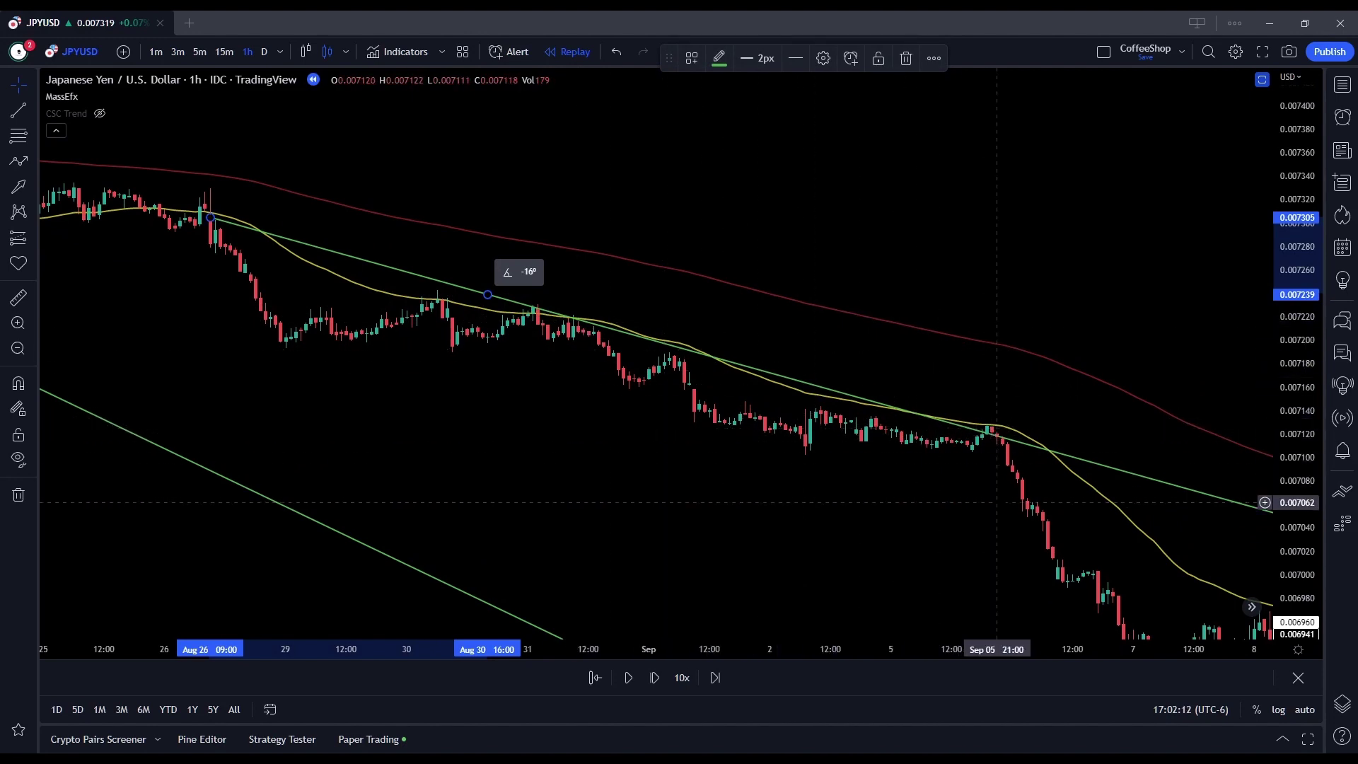
drag(997, 502, 735, 343)
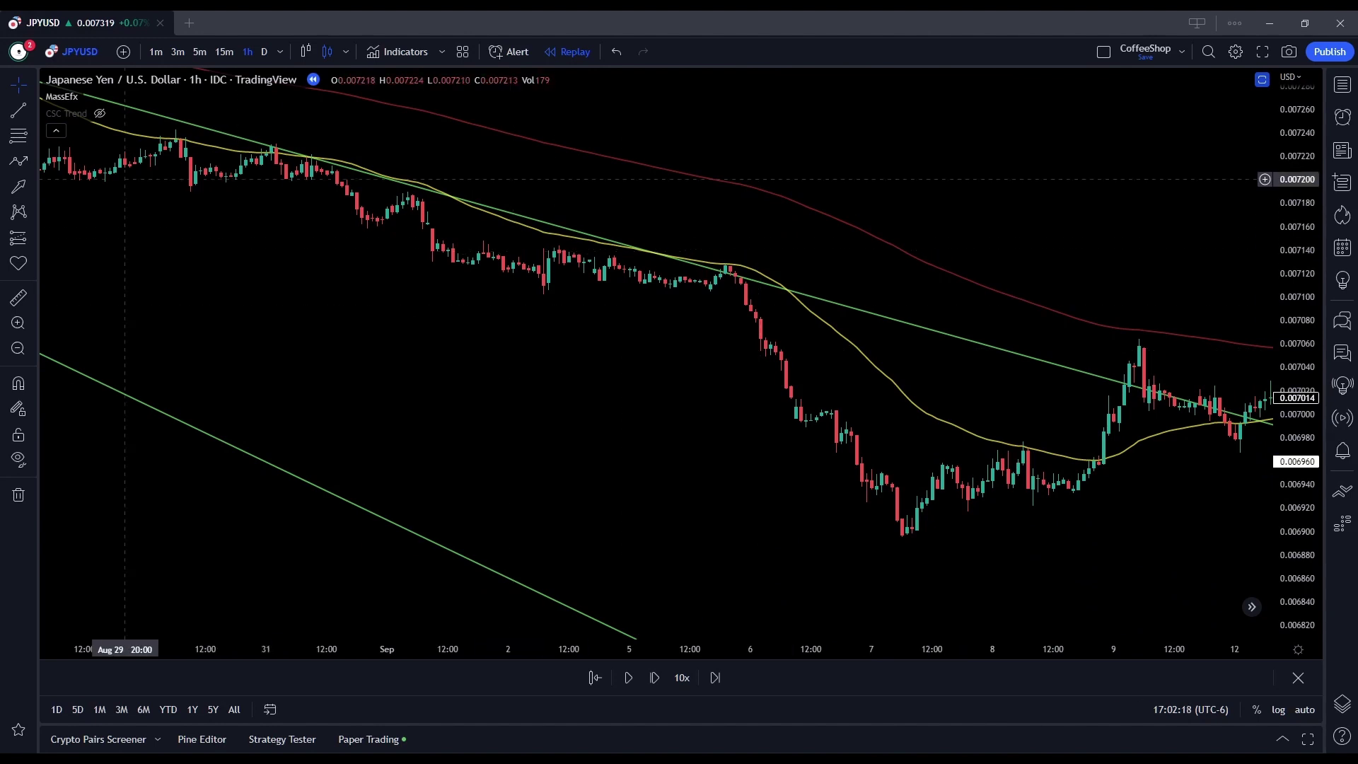
click(19, 111)
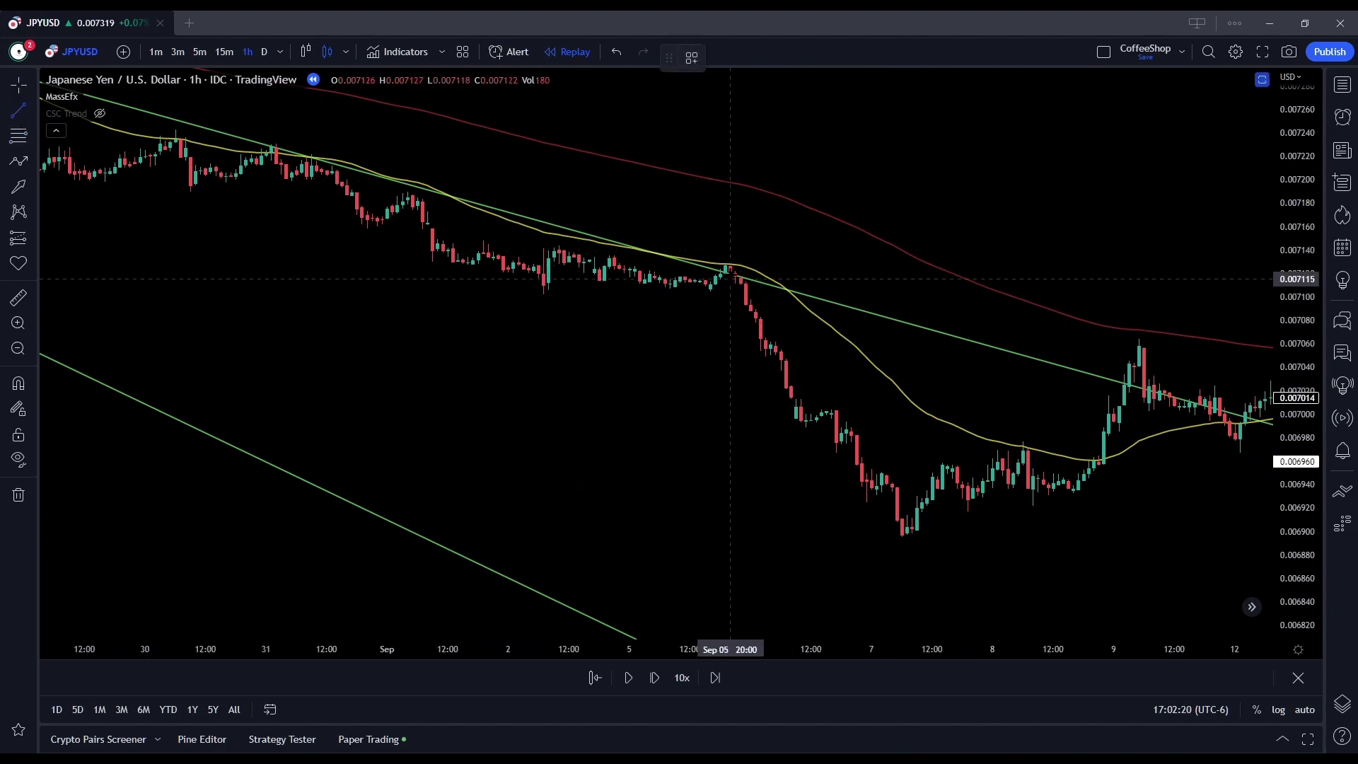
click(731, 267)
click(1068, 474)
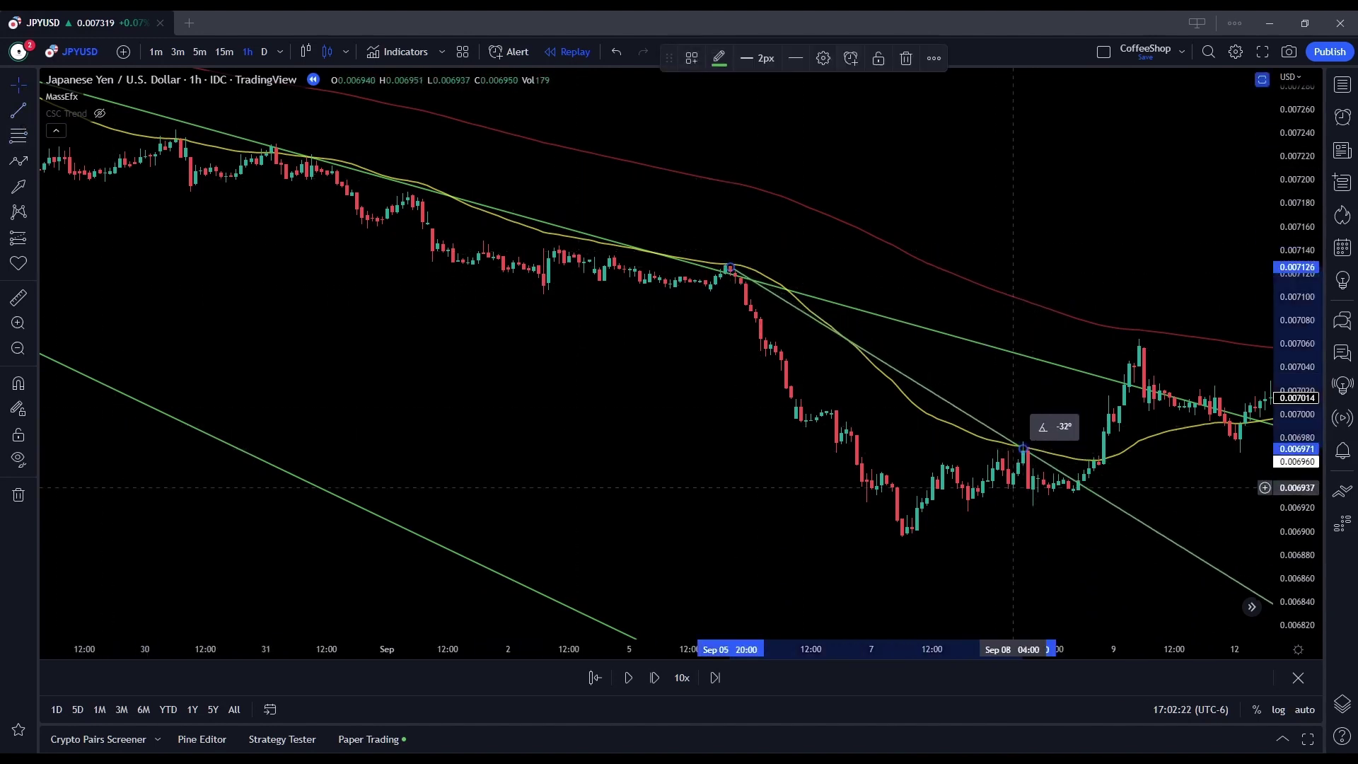
drag(1073, 553, 940, 548)
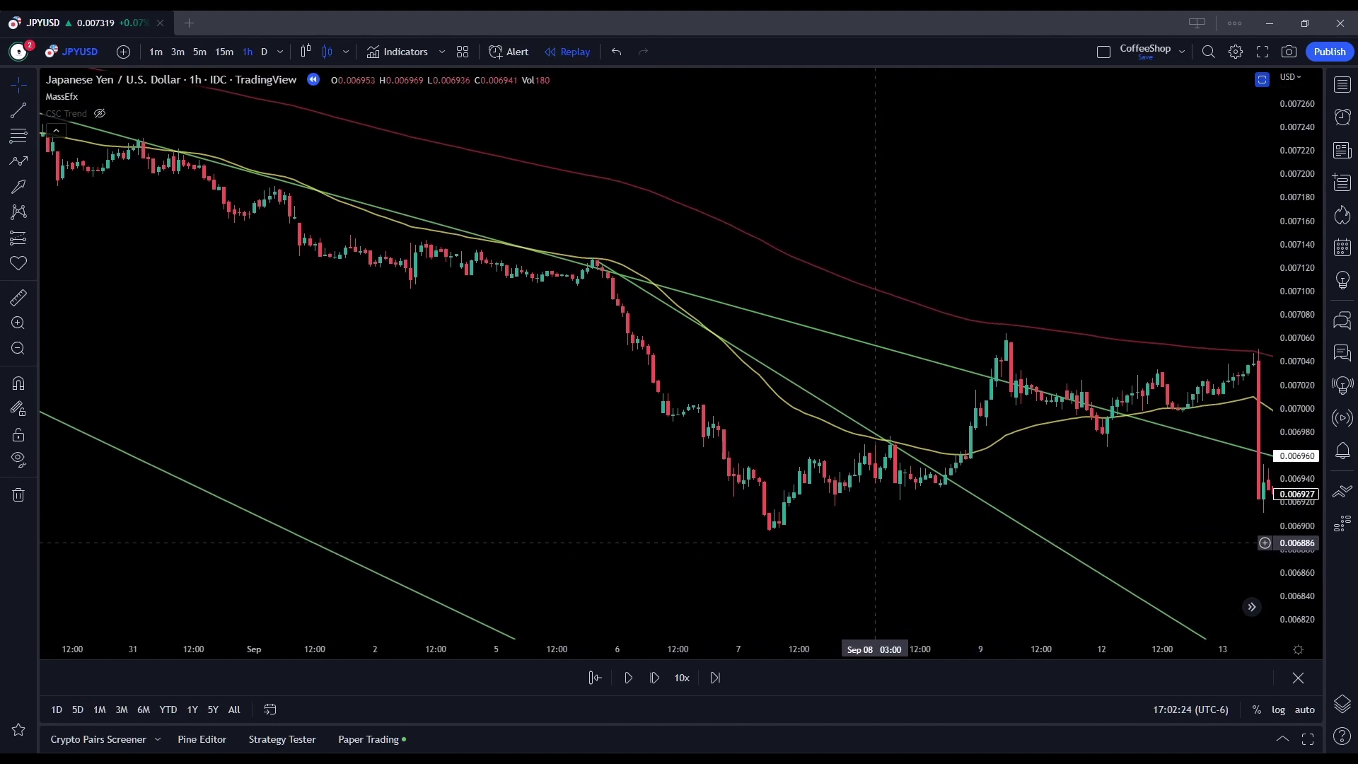
scroll(1202, 425, down, 5)
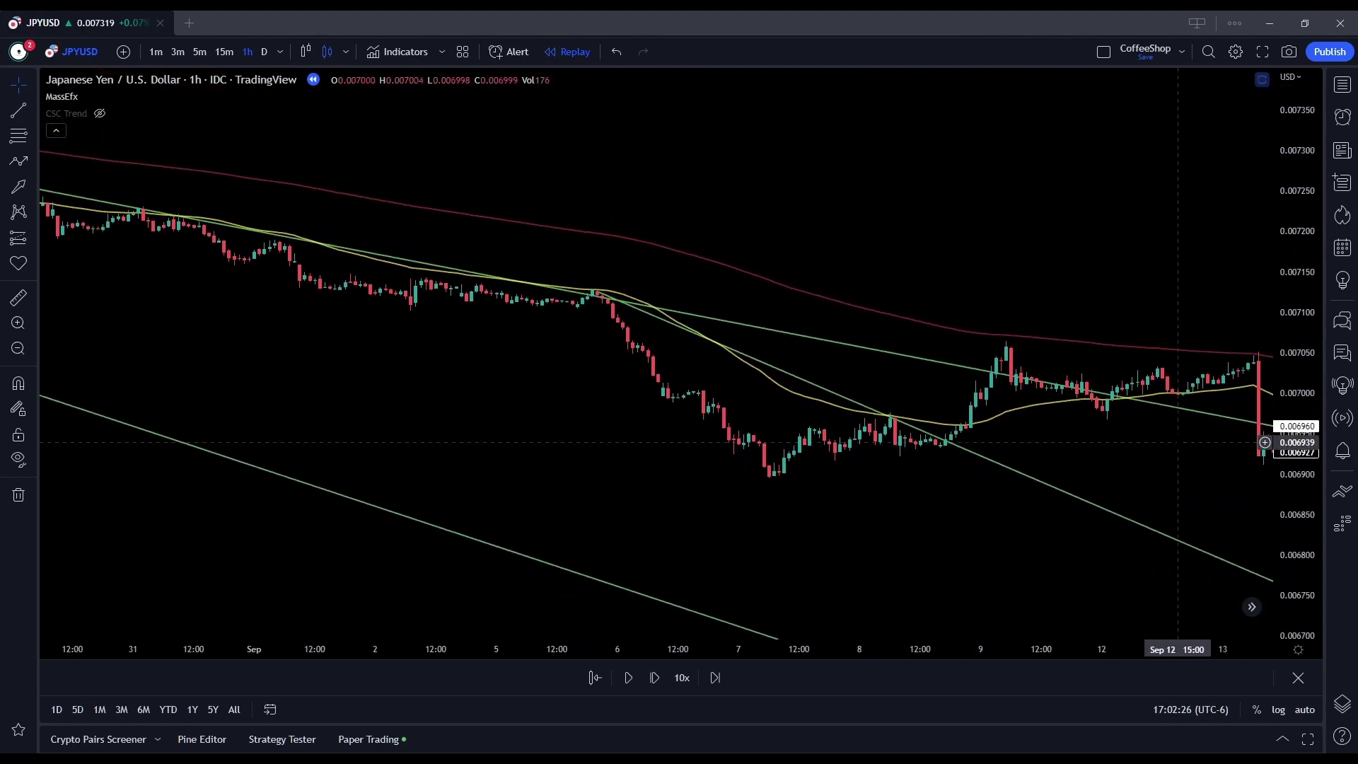
scroll(1177, 441, down, 4)
drag(1045, 488, 813, 455)
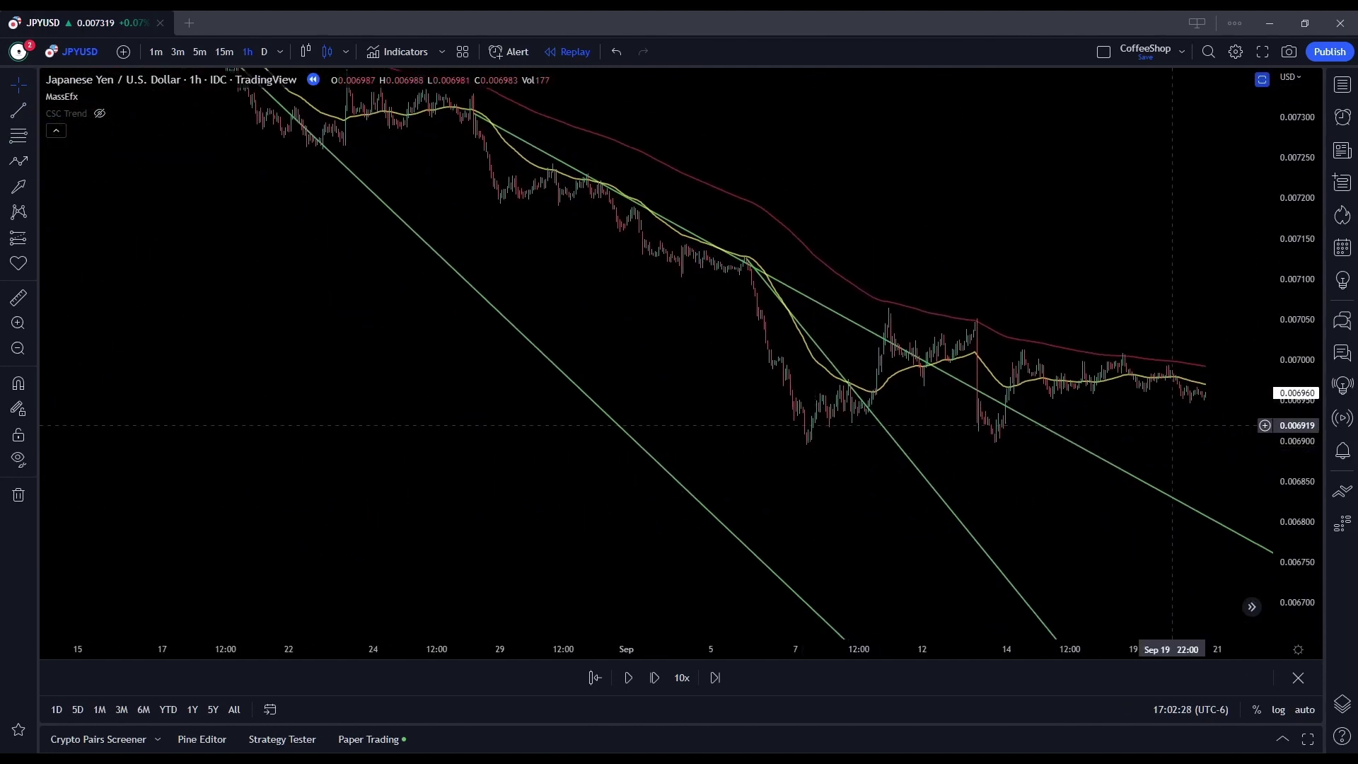
scroll(1124, 417, down, 5)
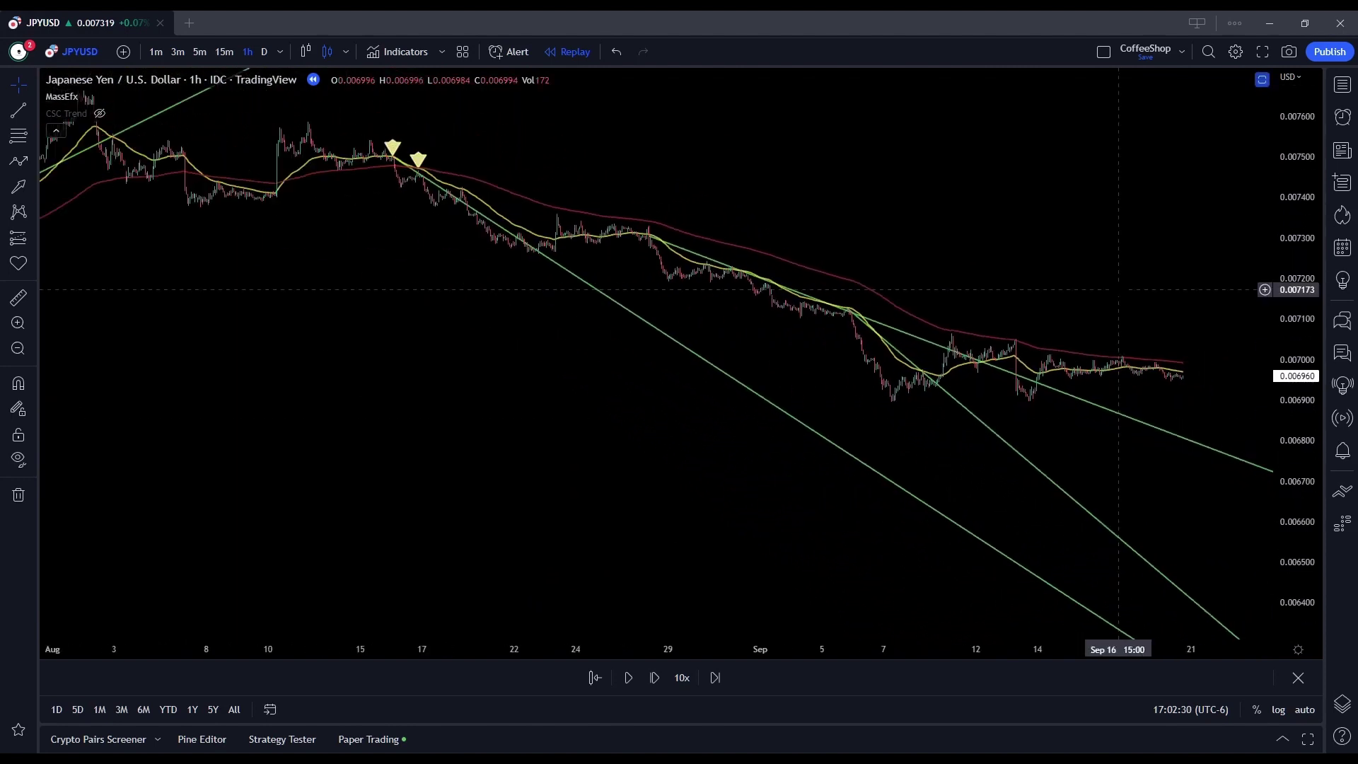
drag(985, 240, 669, 228)
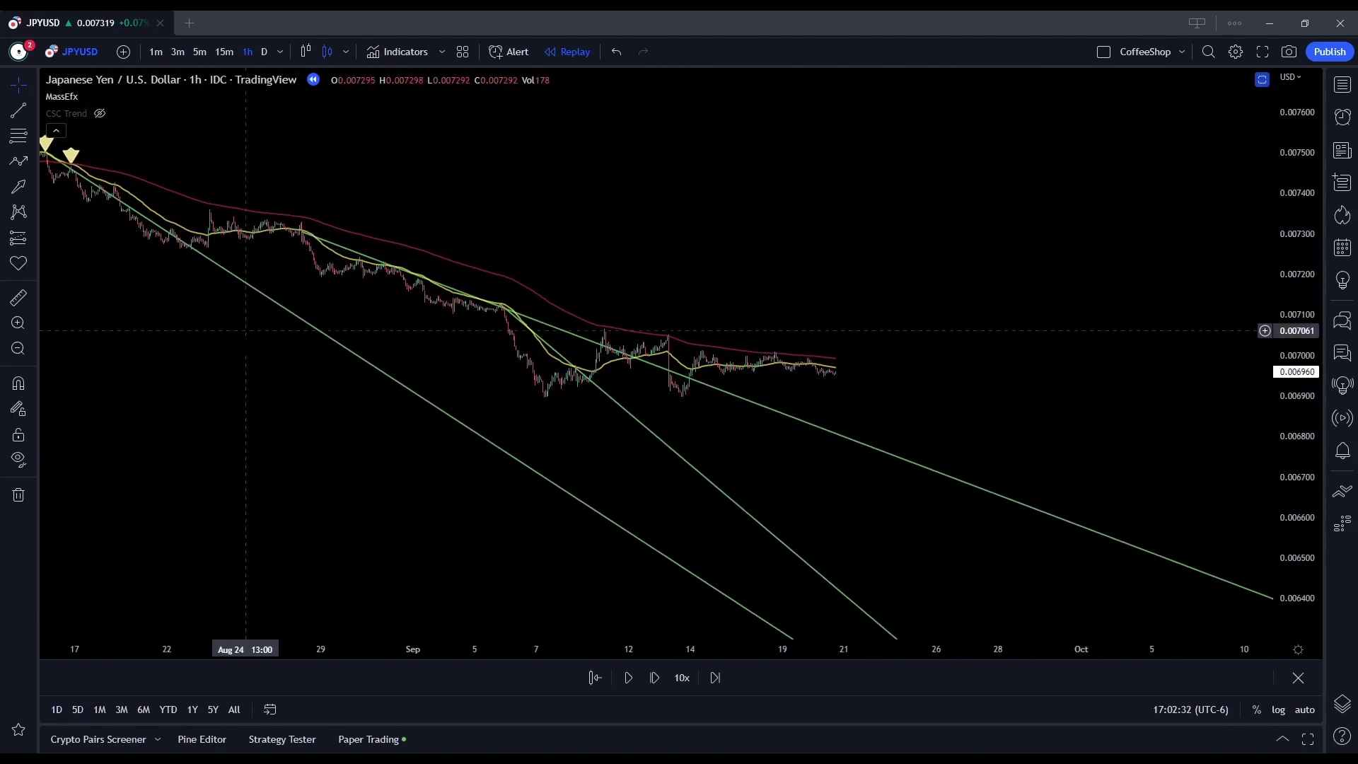
drag(252, 357, 352, 357)
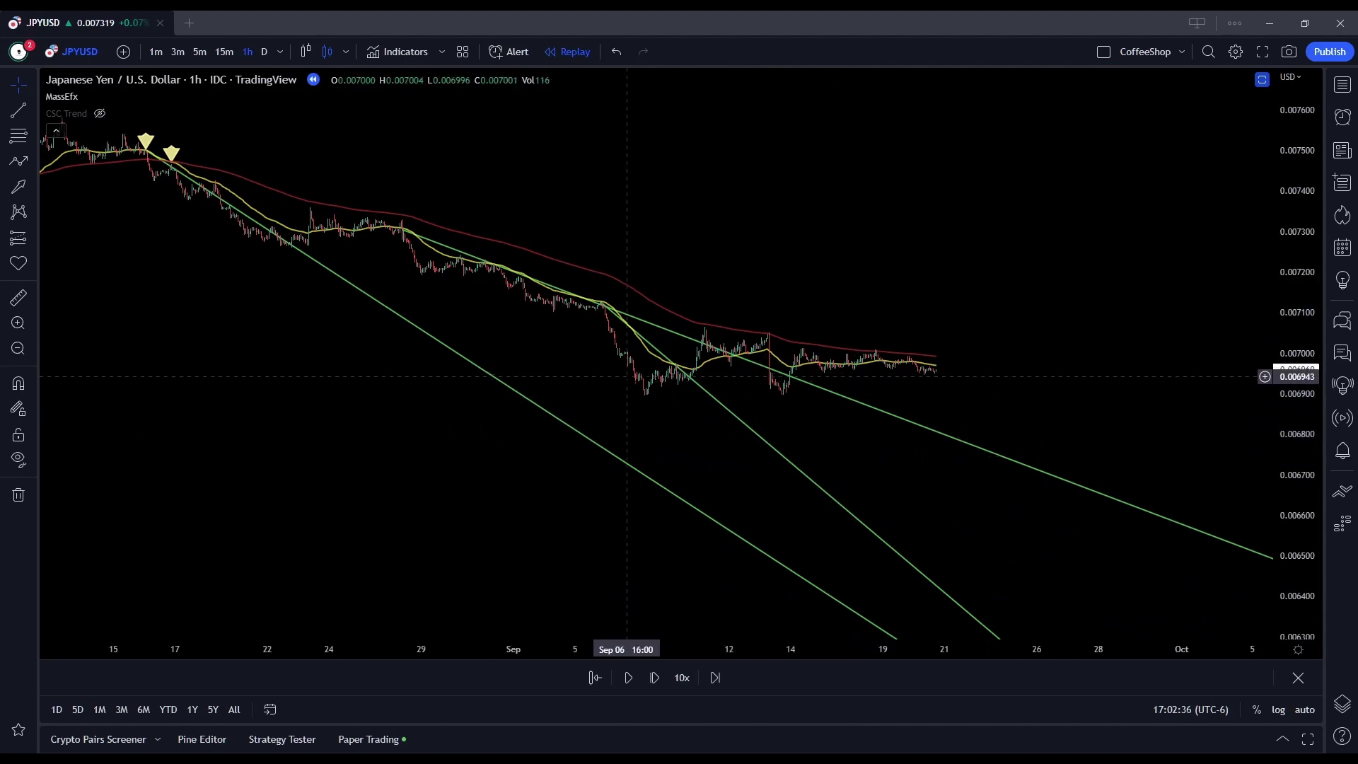
- Exit replay to live data and frame the late-November low on the 1h chart
click(1299, 677)
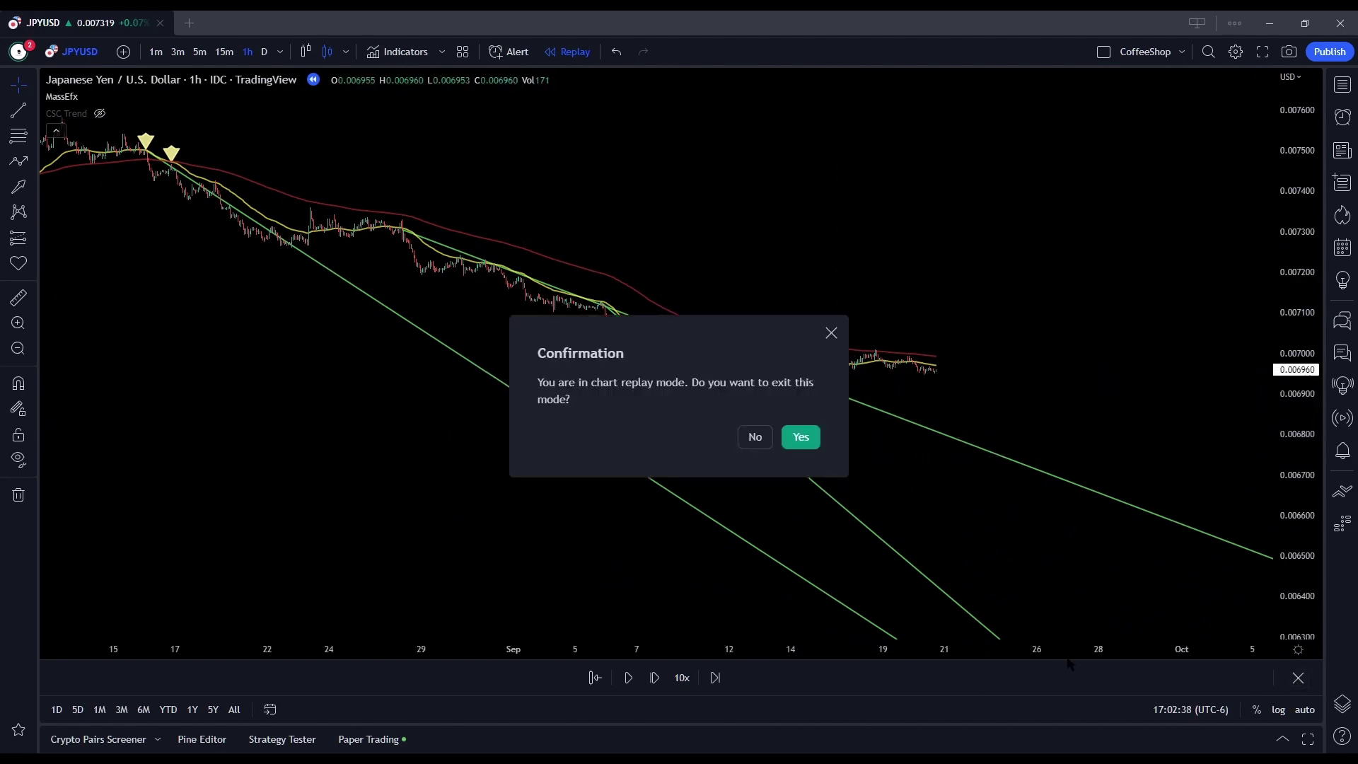
click(802, 435)
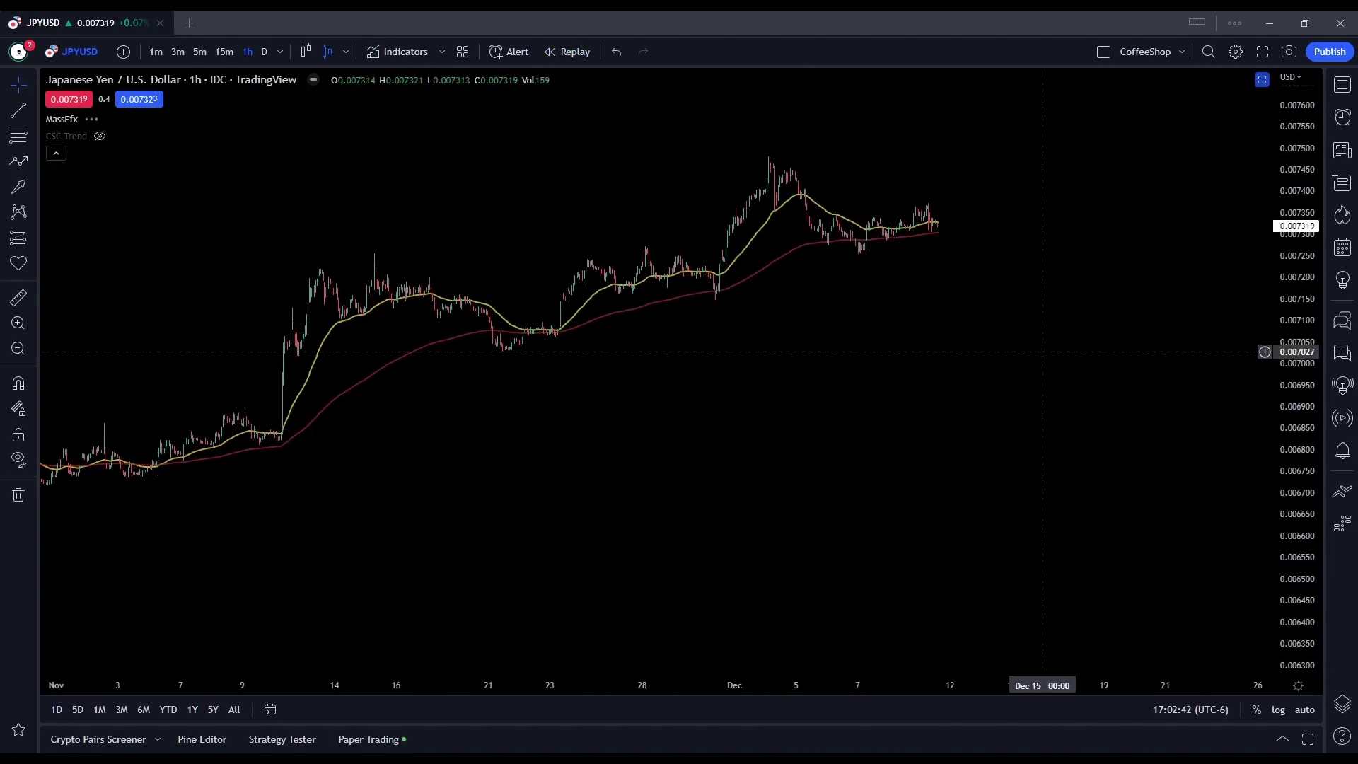
scroll(848, 544, up, 5)
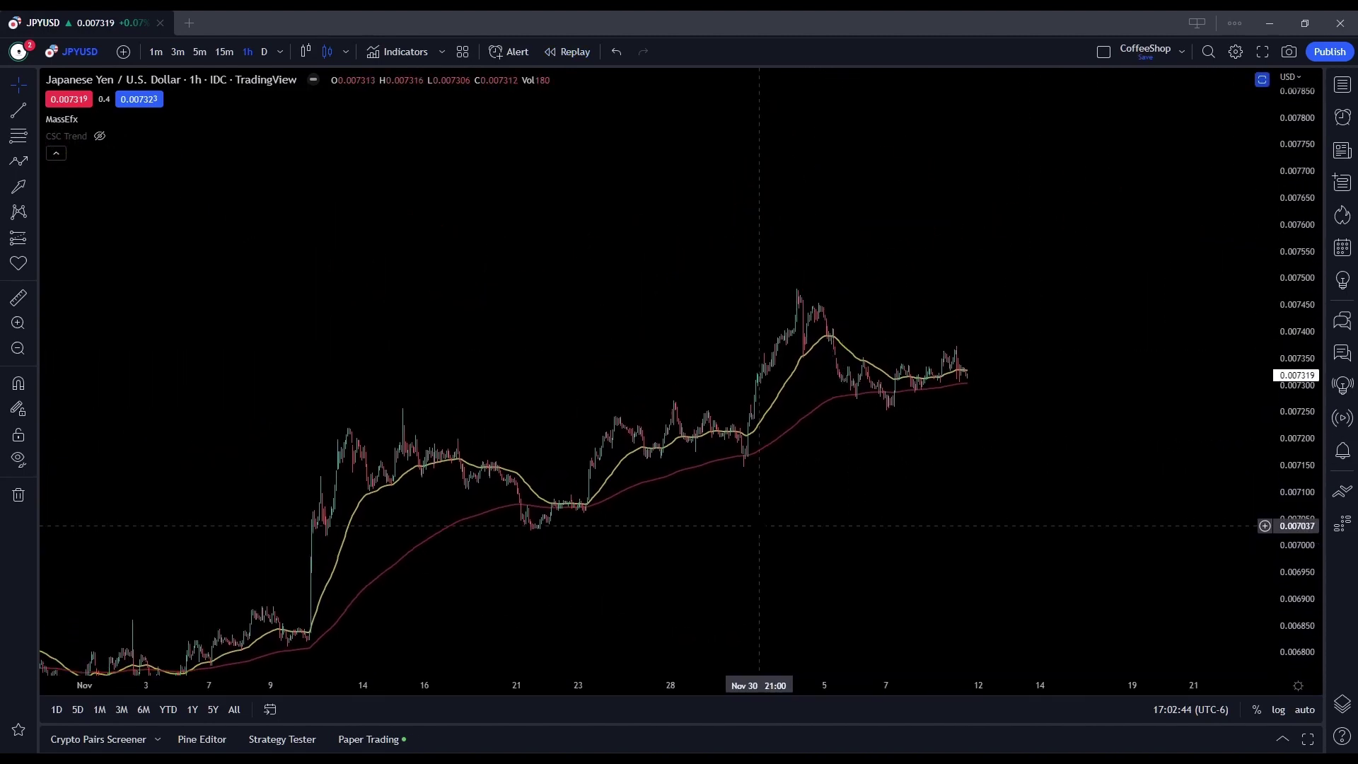
drag(720, 541, 589, 493)
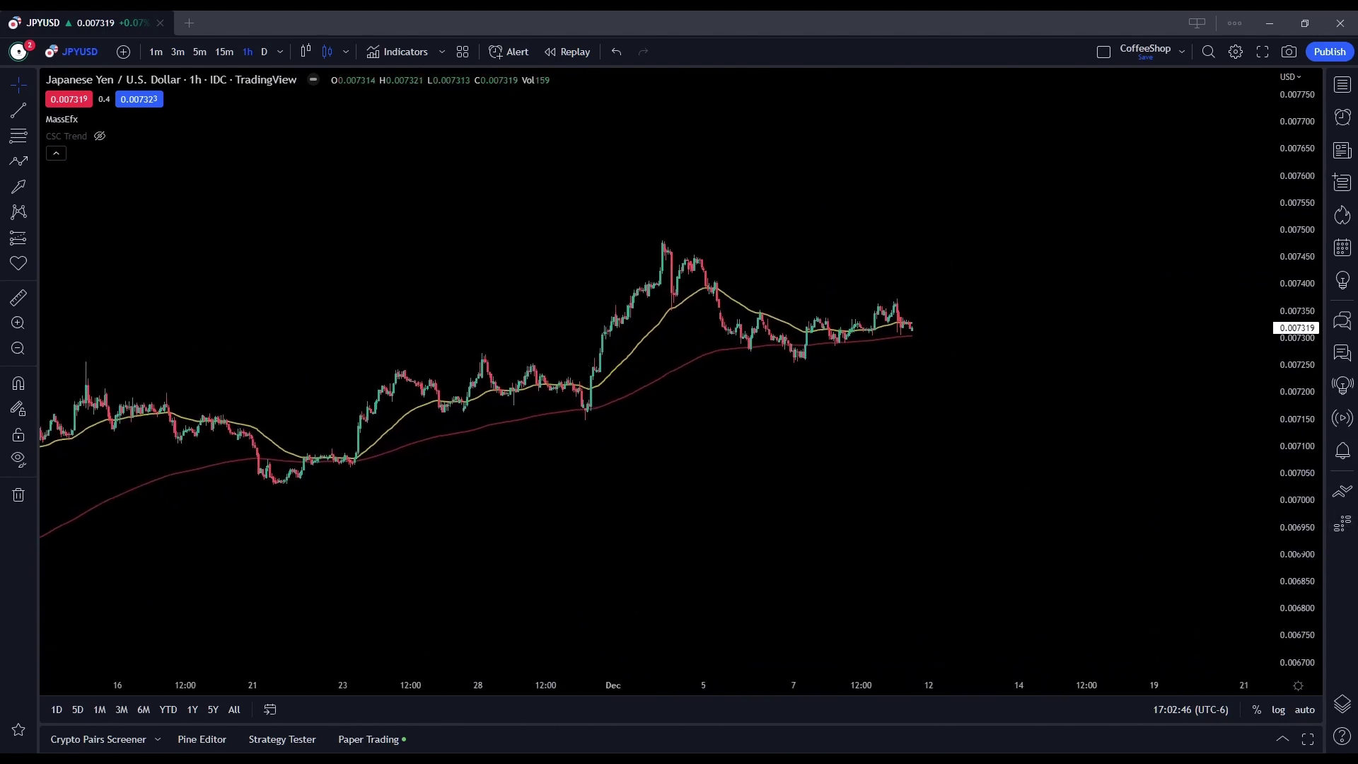
drag(880, 472, 936, 474)
drag(558, 504, 616, 494)
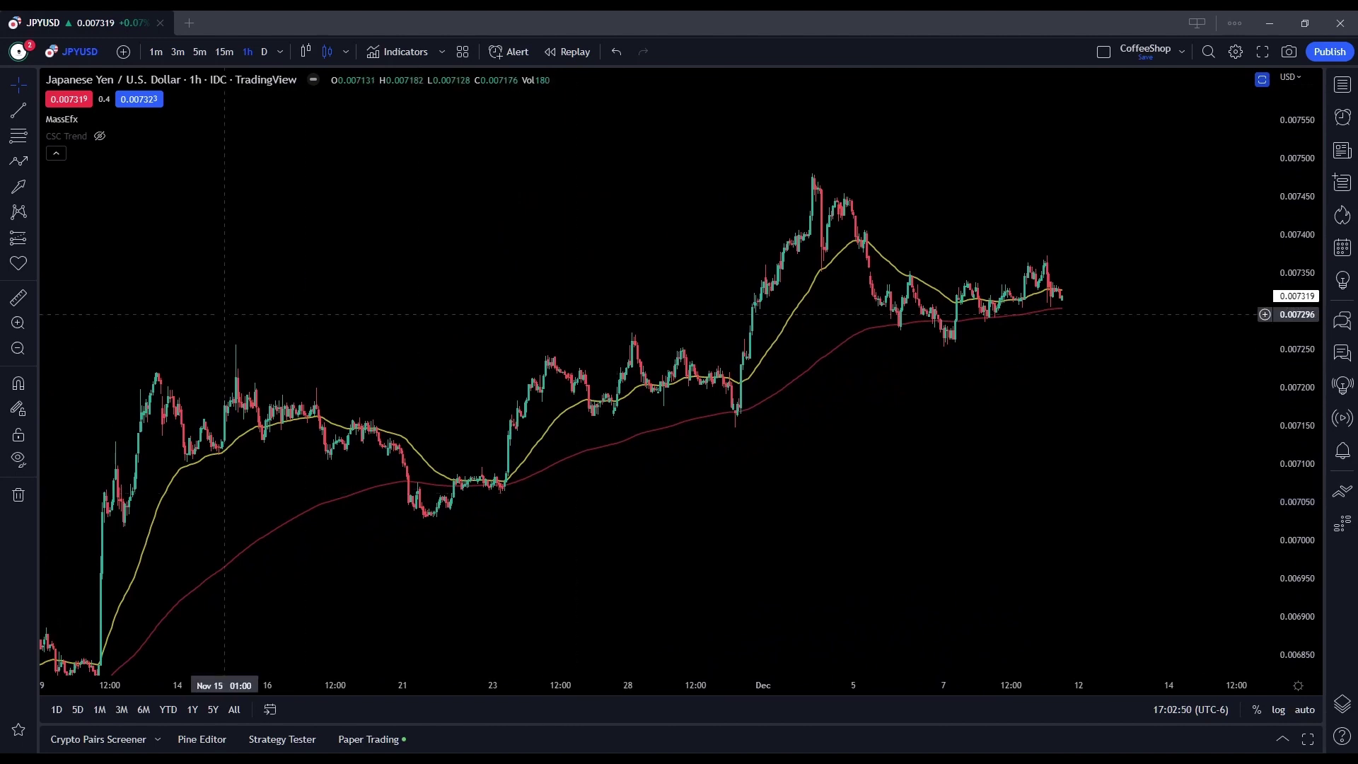
click(18, 111)
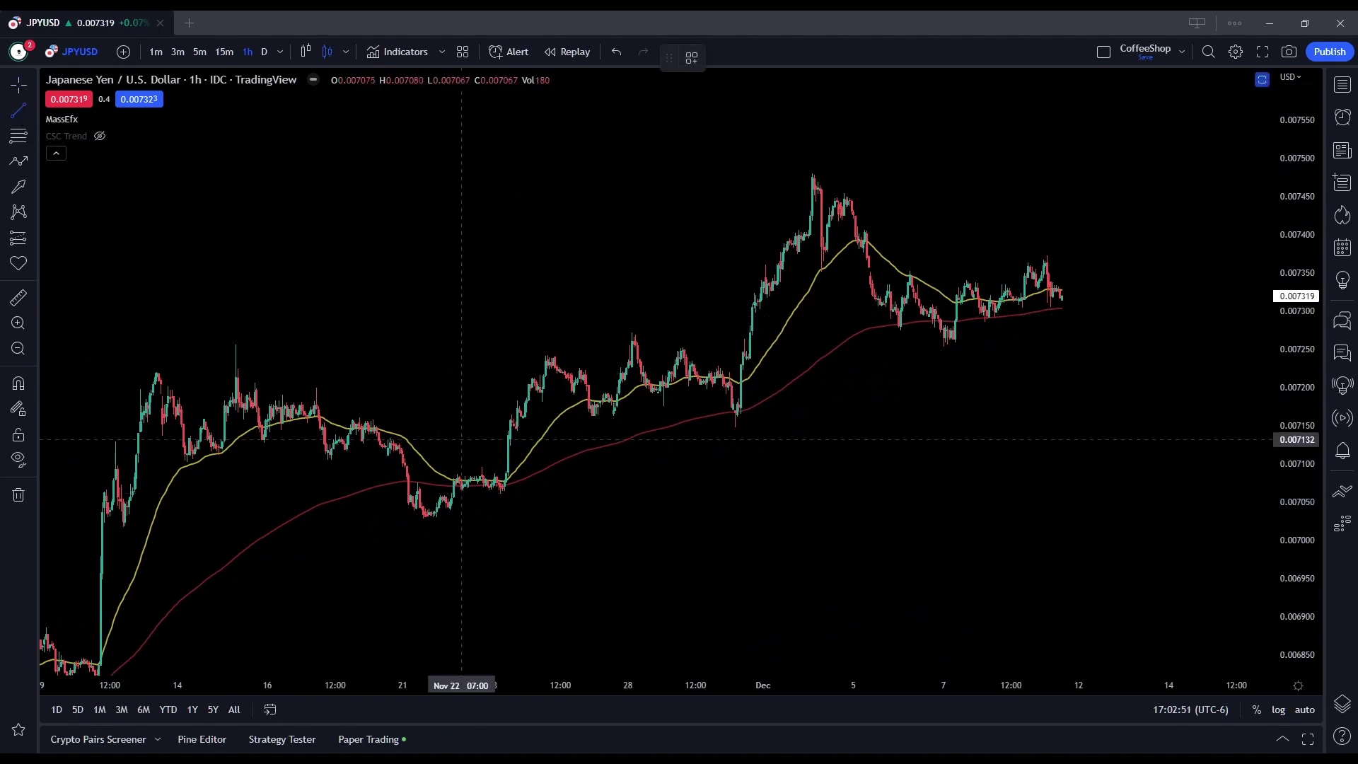
- Draw an uptrend line from the Nov 22 low along the rising December lows, then switch to 1m
click(506, 486)
click(630, 485)
drag(506, 486, 451, 503)
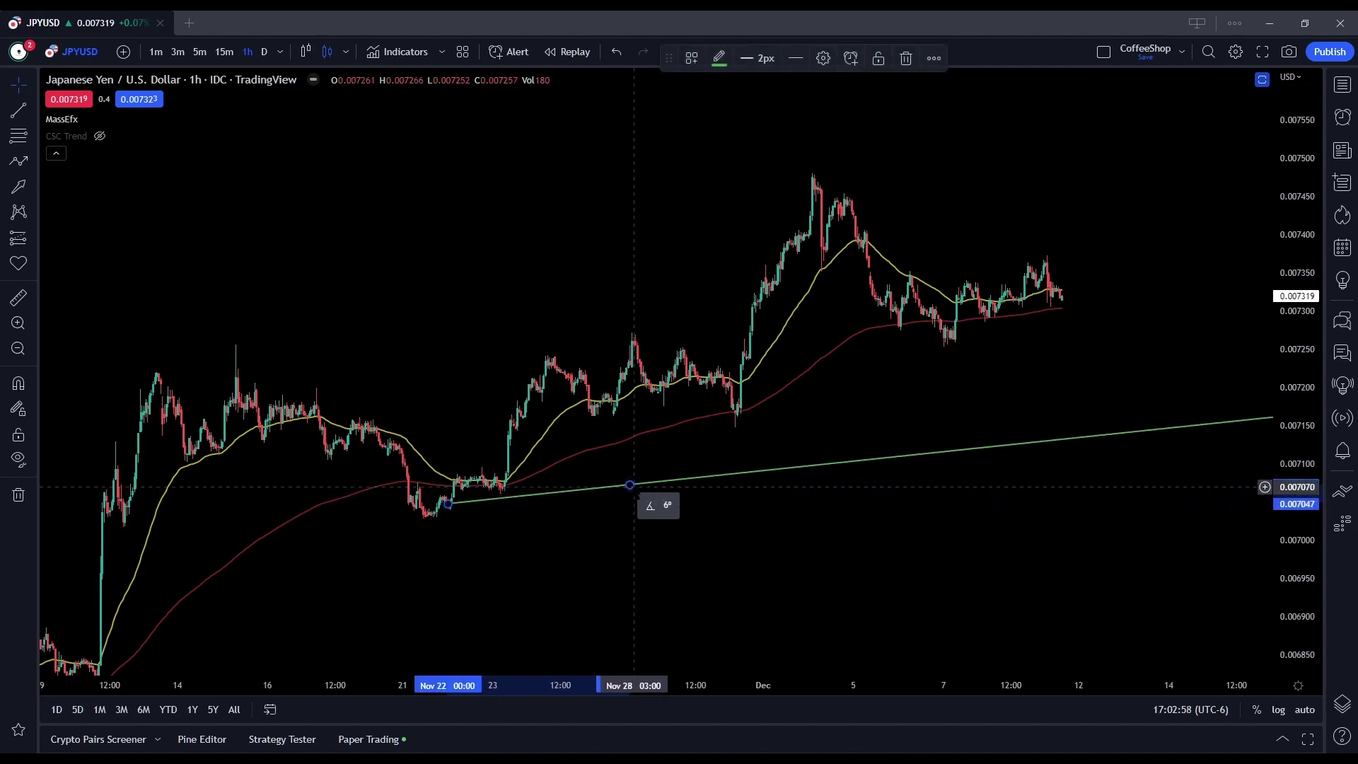
drag(629, 486, 611, 437)
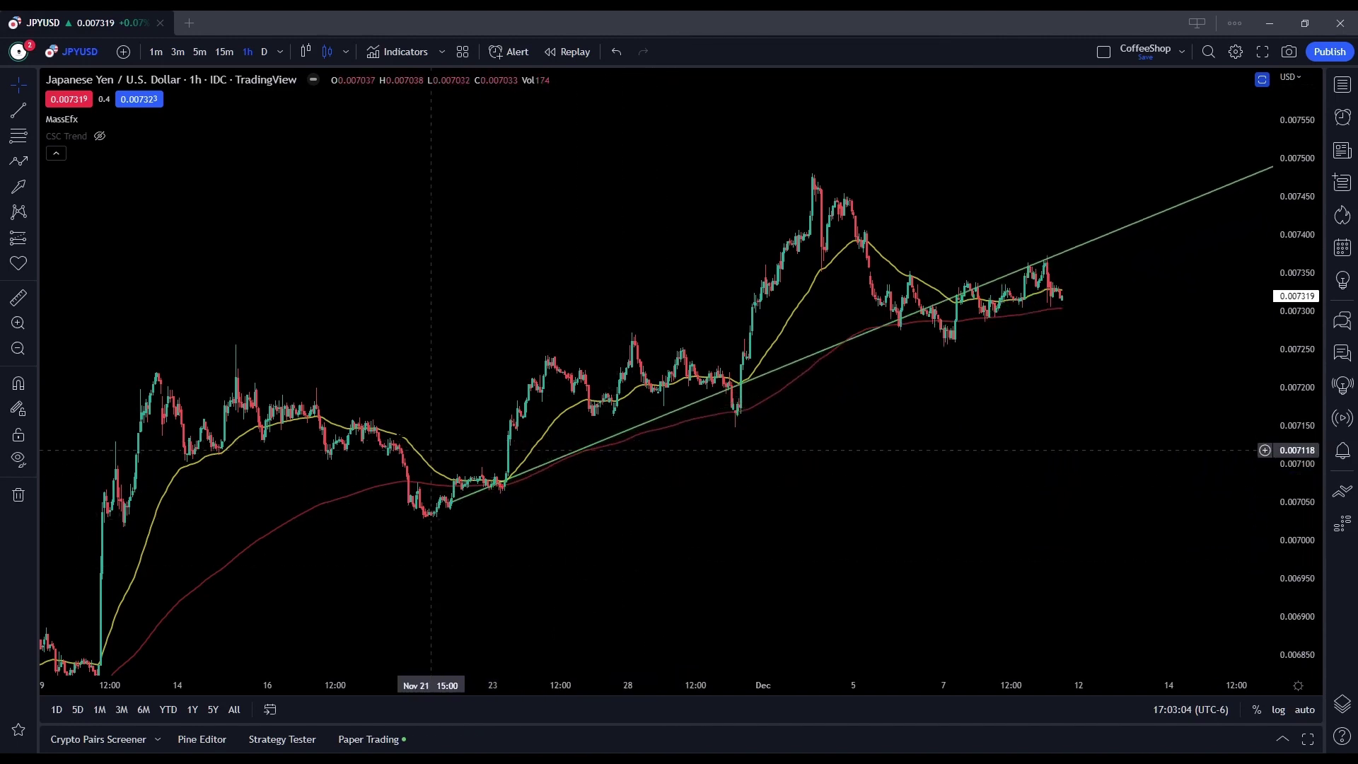
click(157, 53)
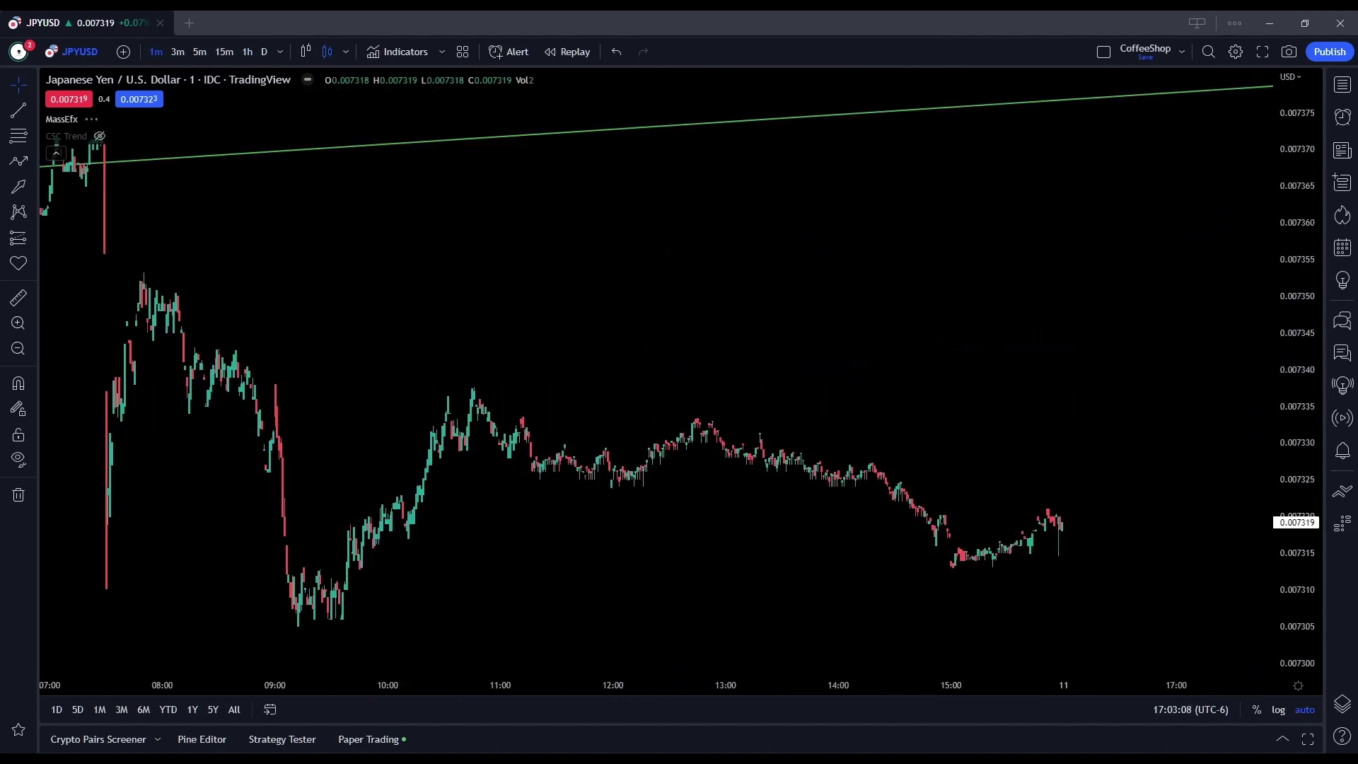
scroll(822, 387, down, 2)
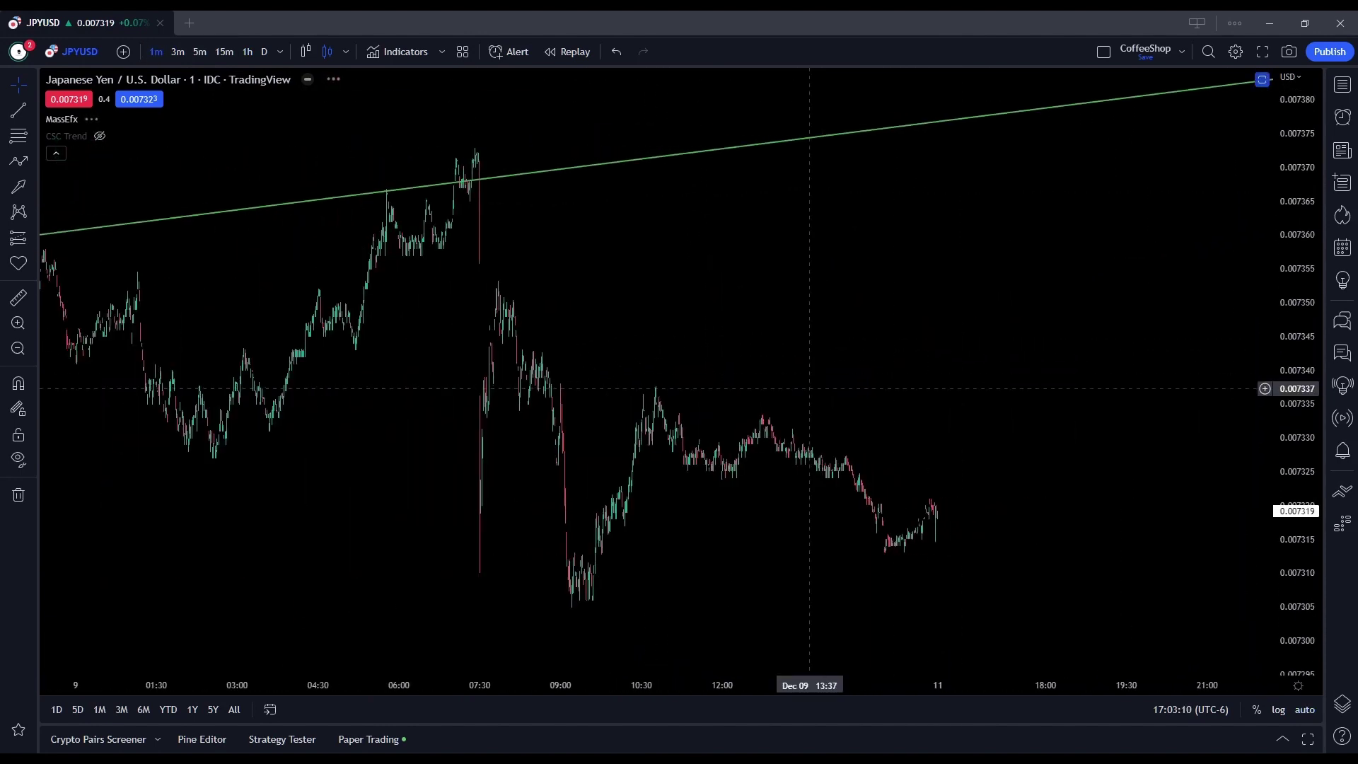
drag(355, 452, 676, 446)
drag(528, 283, 604, 404)
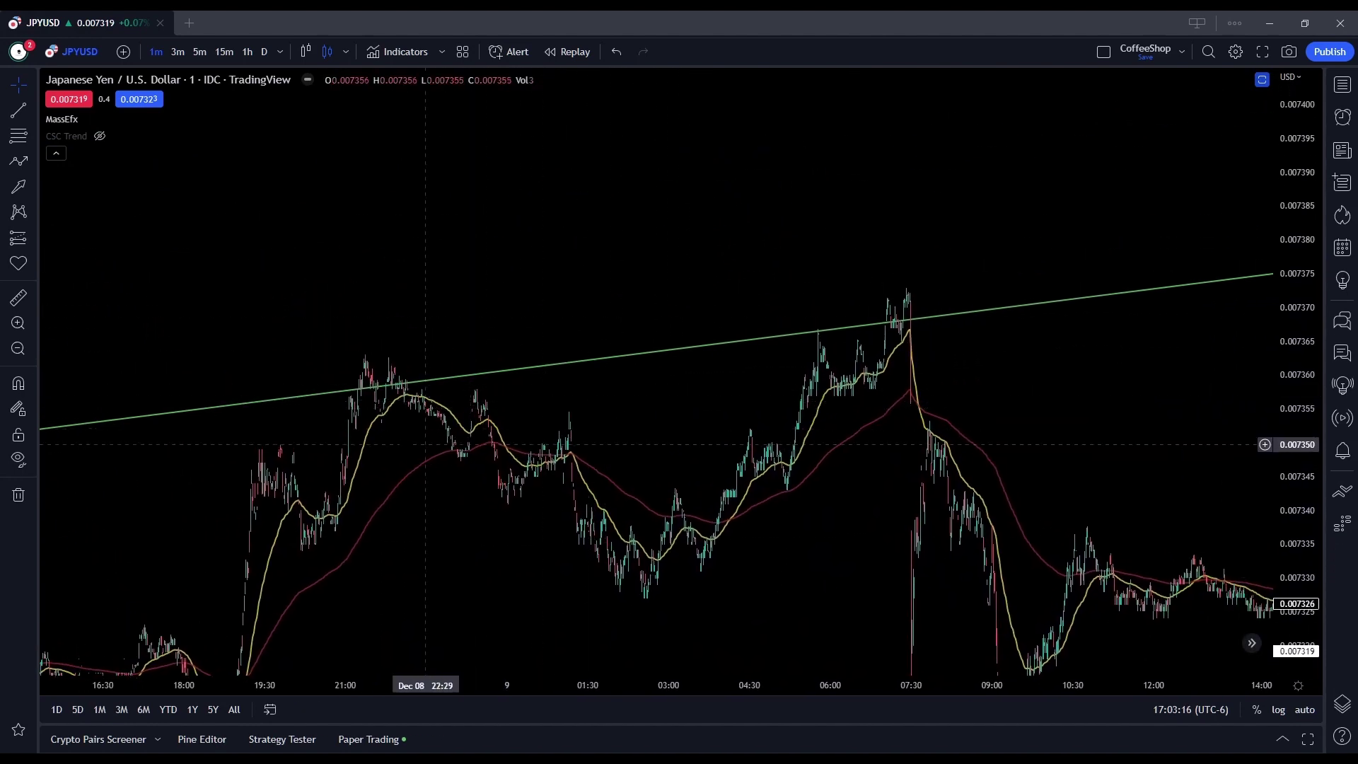
drag(382, 428, 485, 437)
scroll(488, 436, up, 3)
scroll(489, 436, up, 2)
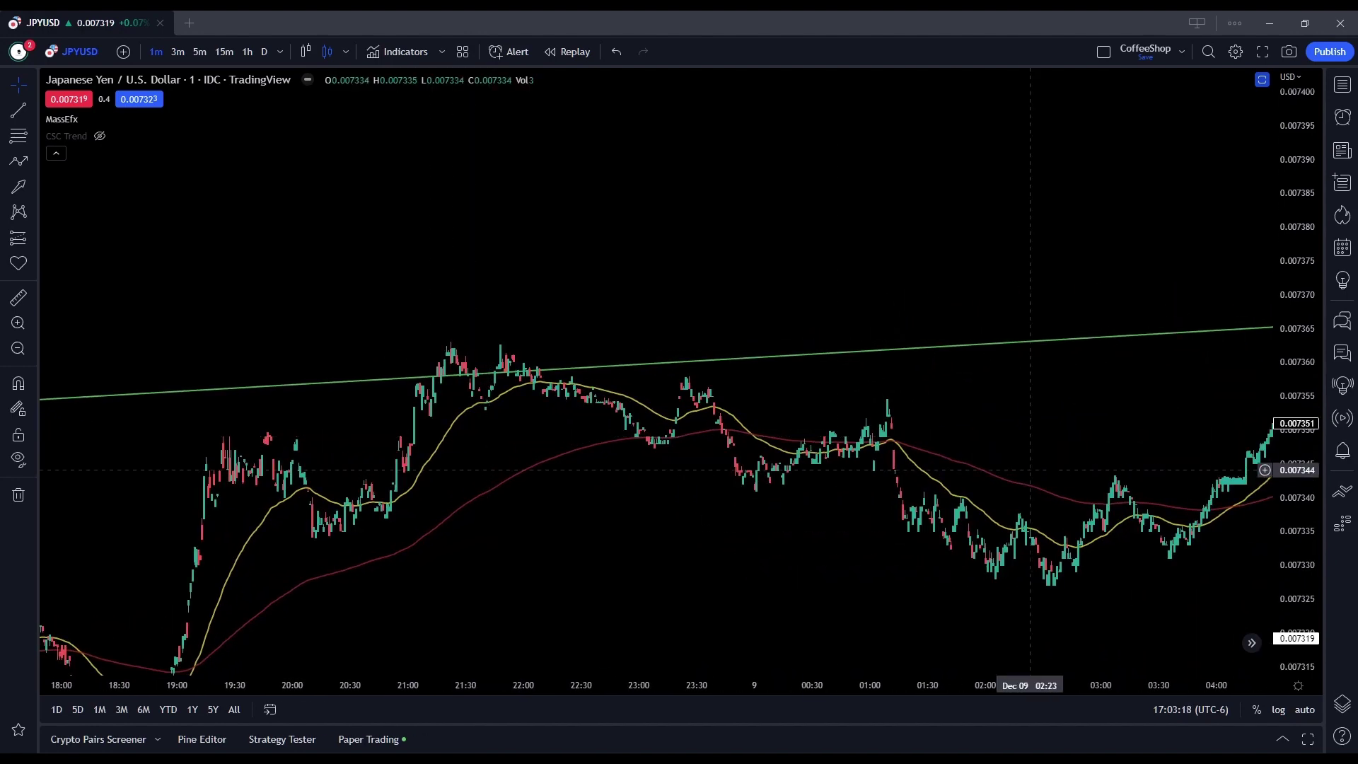
drag(1296, 575, 1296, 244)
scroll(555, 385, up, 6)
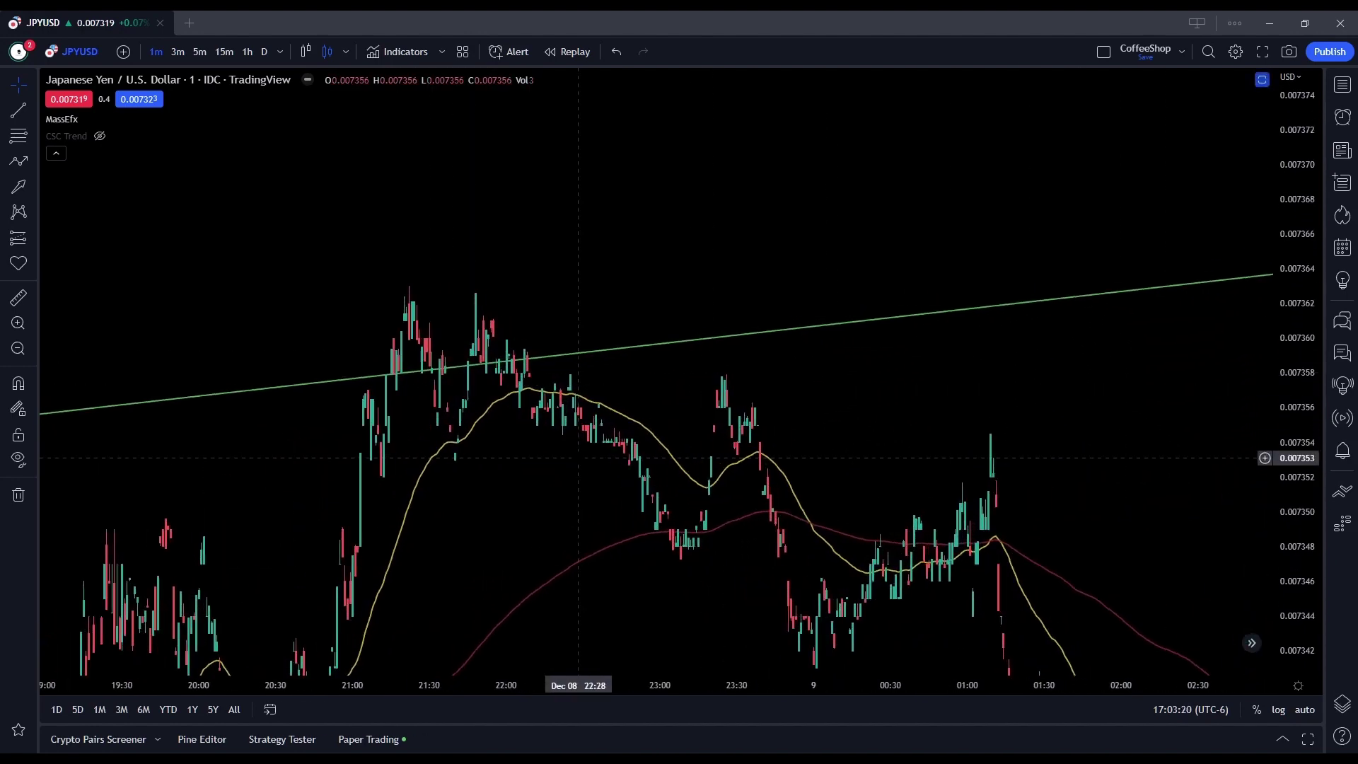
drag(467, 346, 736, 404)
scroll(601, 404, up, 3)
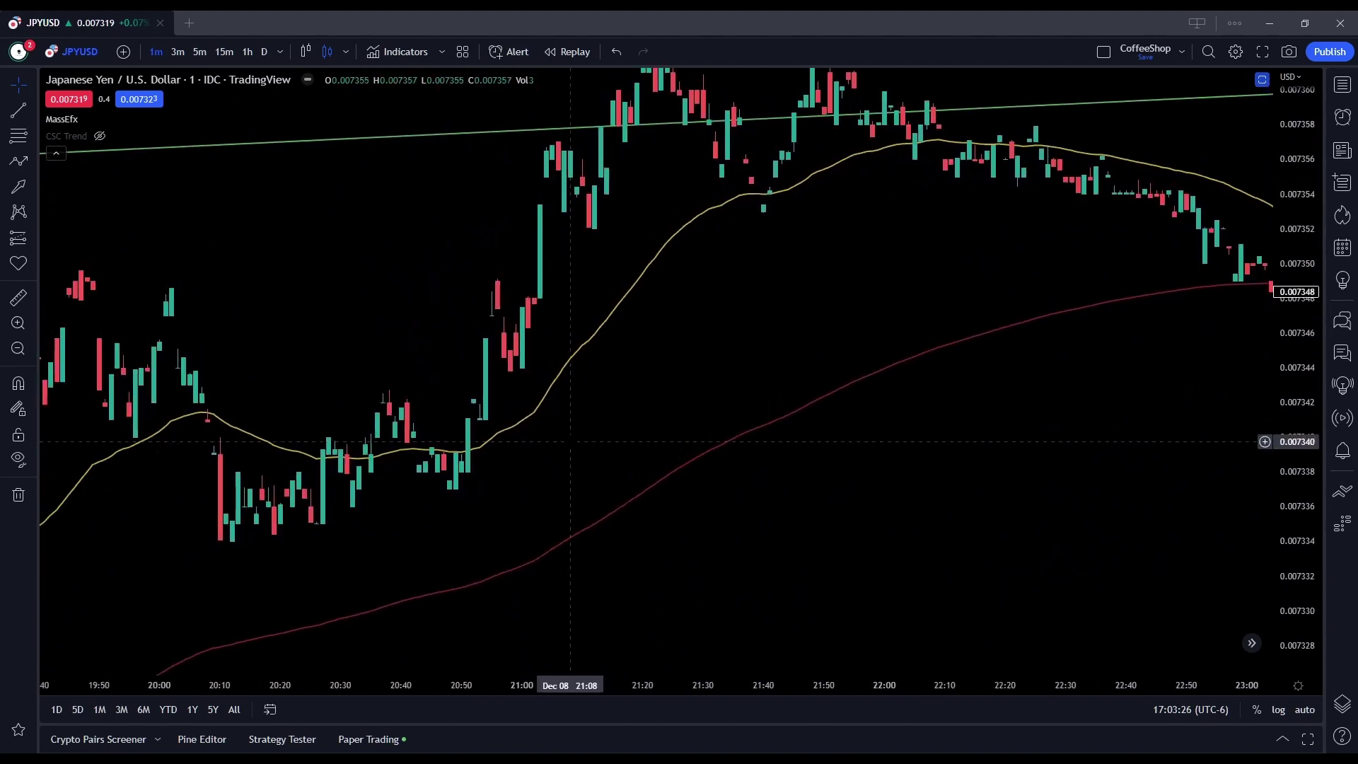
click(18, 237)
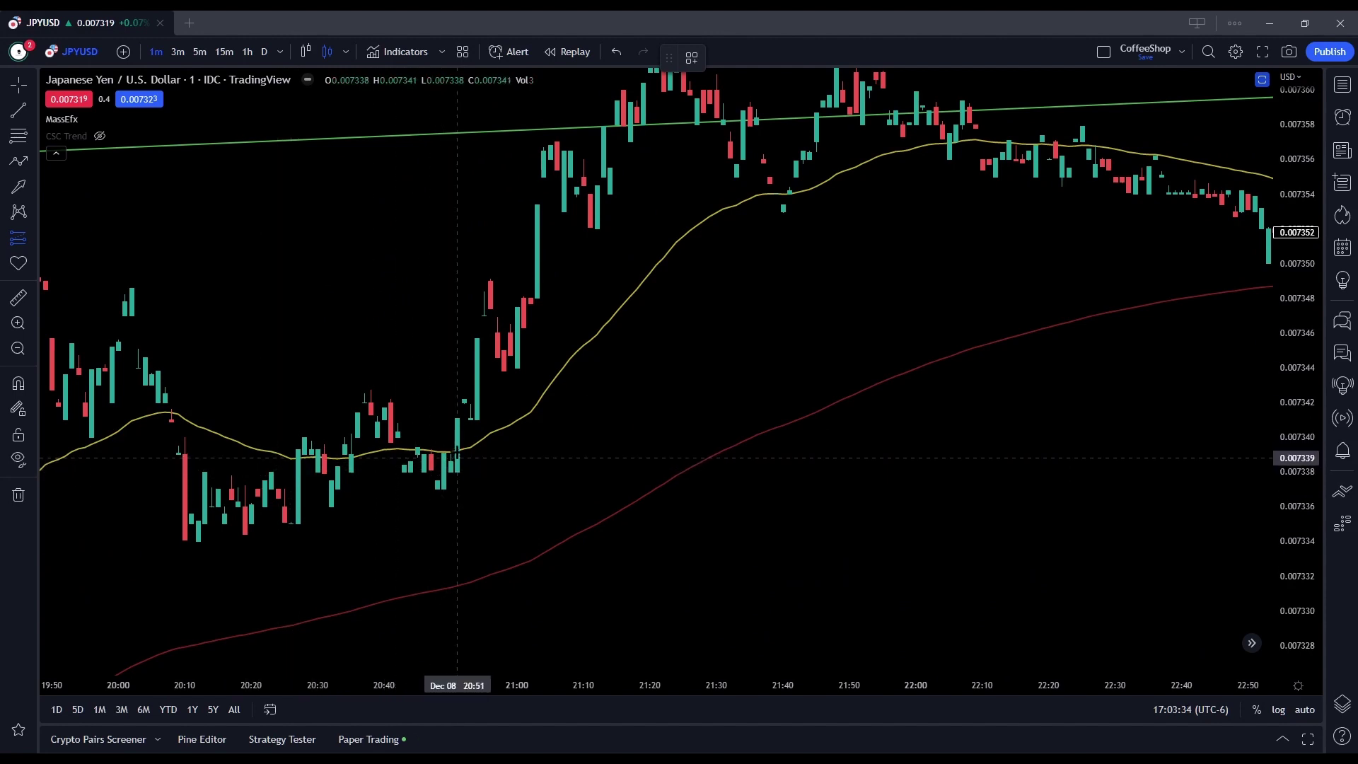
- Place a long position at 0.007341, stop 0.007334, target 0.007358 at the trendline, and restore indicator panes
click(457, 419)
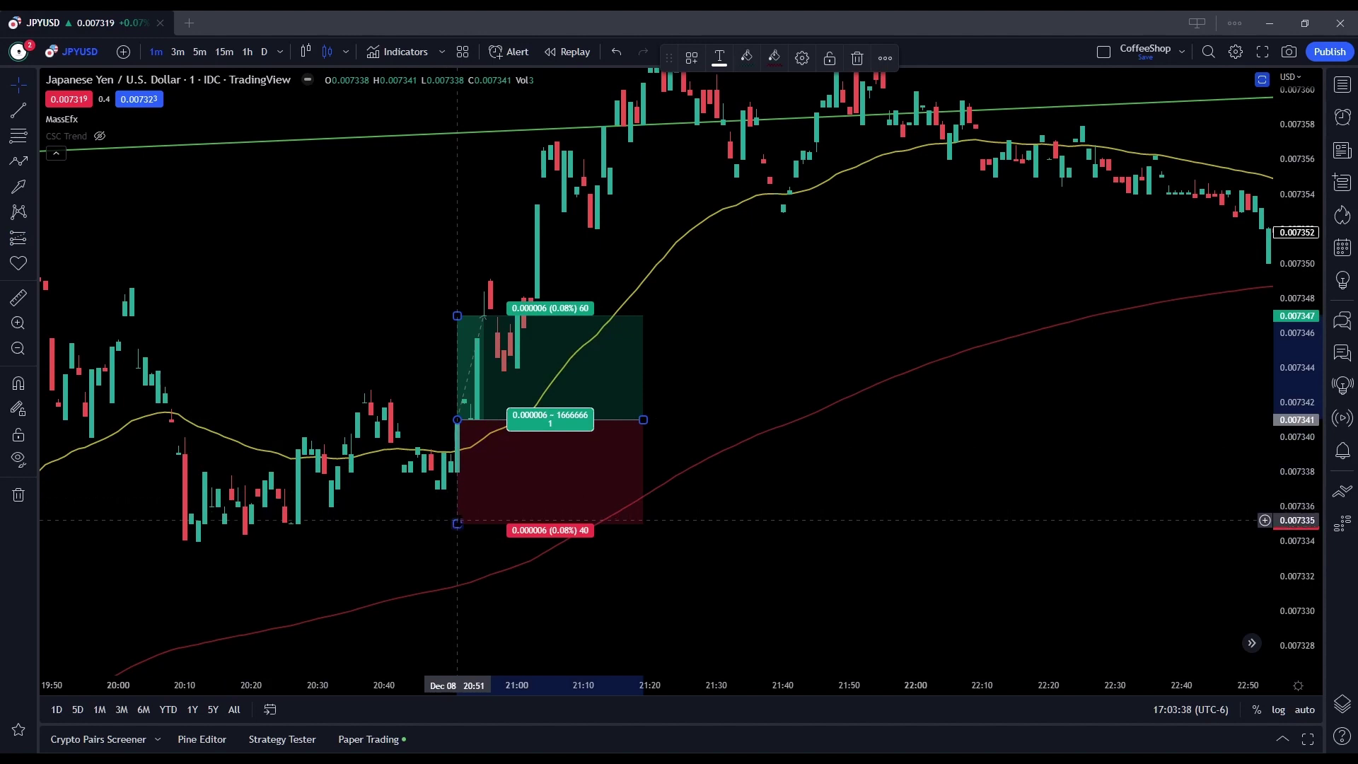
mouse_move(457, 523)
mouse_down()
mouse_move(458, 559)
mouse_move(457, 539)
mouse_up()
drag(402, 300, 410, 340)
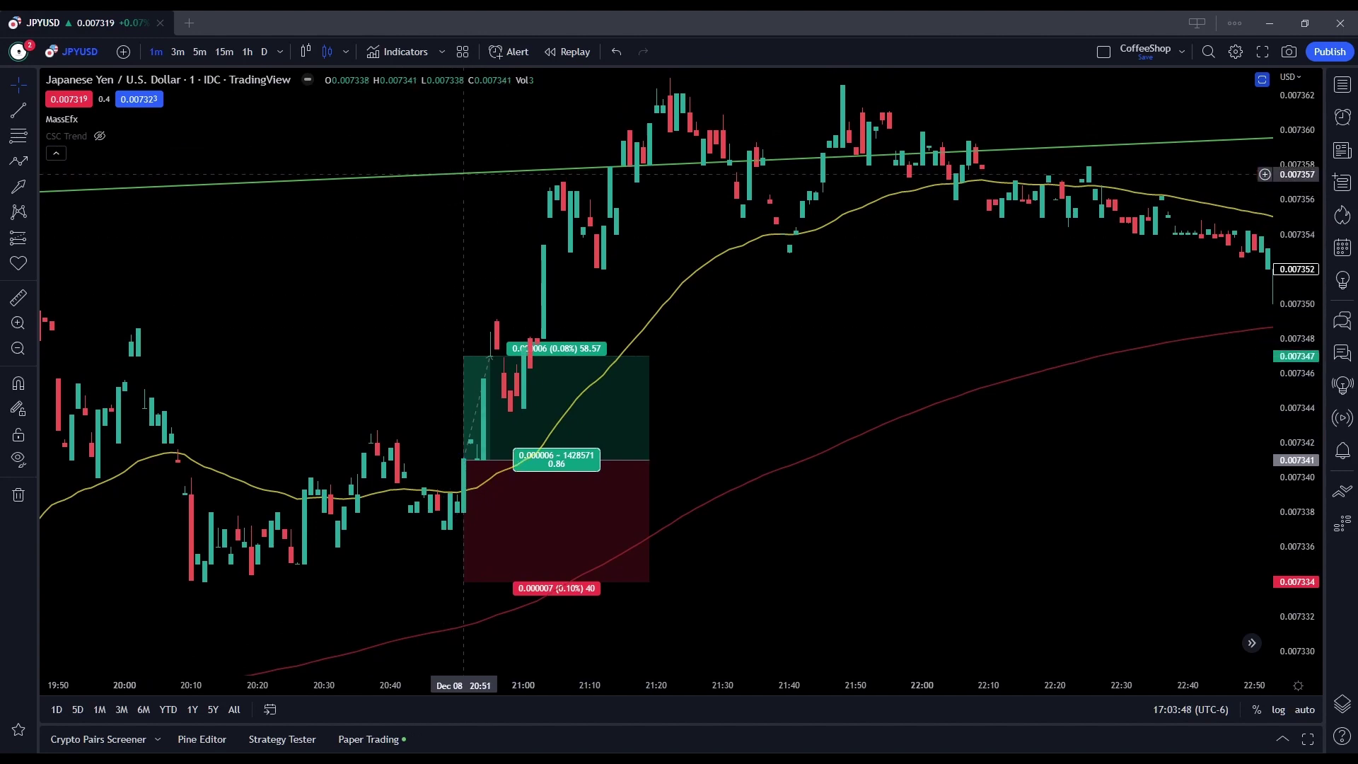
drag(463, 355, 464, 165)
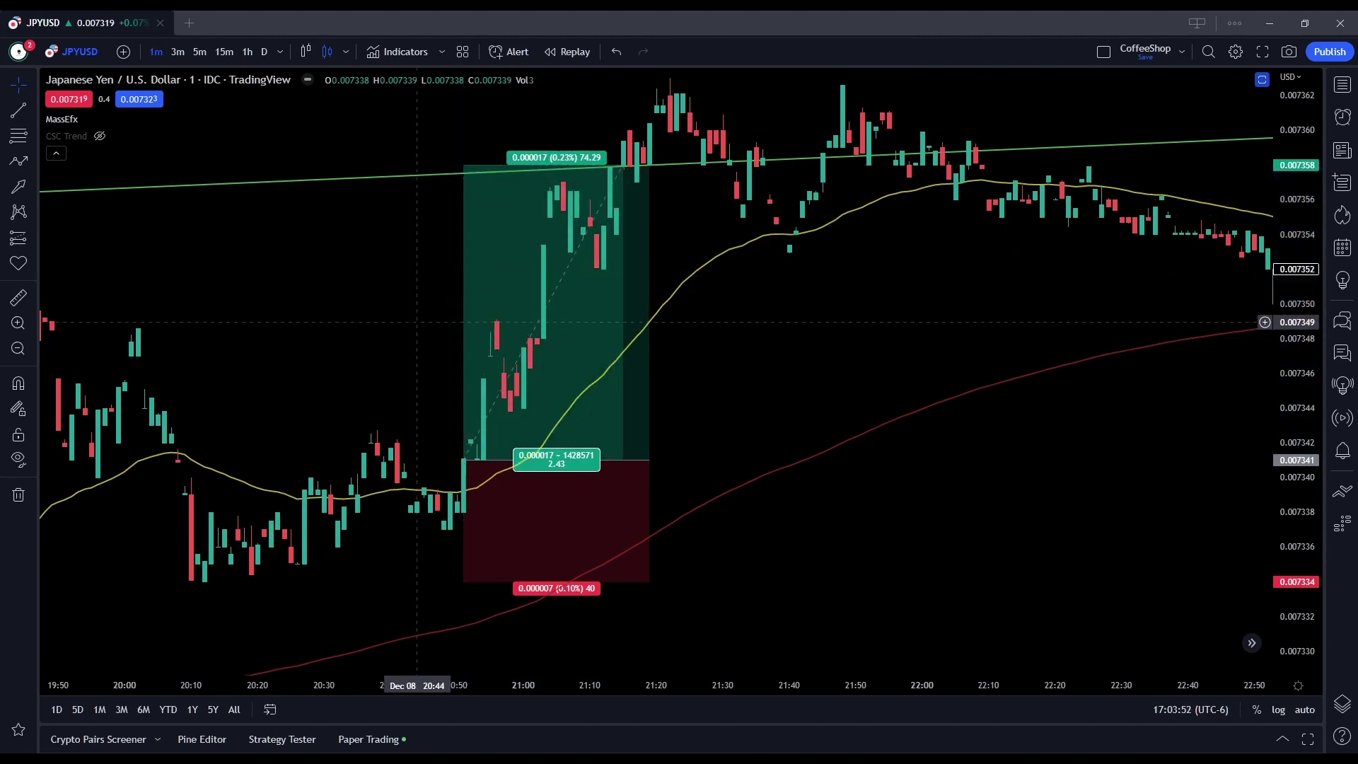
drag(414, 335, 409, 230)
double_click(411, 229)
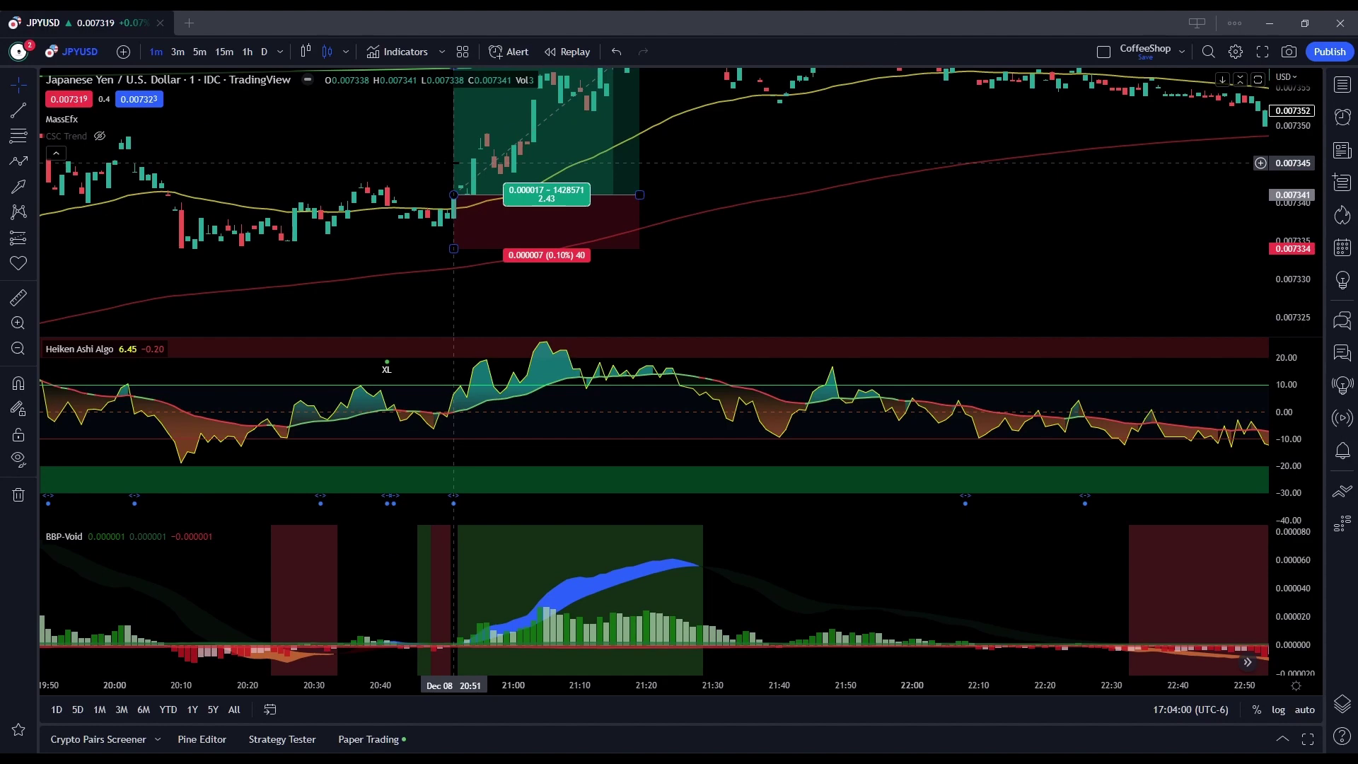
- Maximize the price pane to hide the indicators and zoom in on the trade
drag(414, 250, 414, 215)
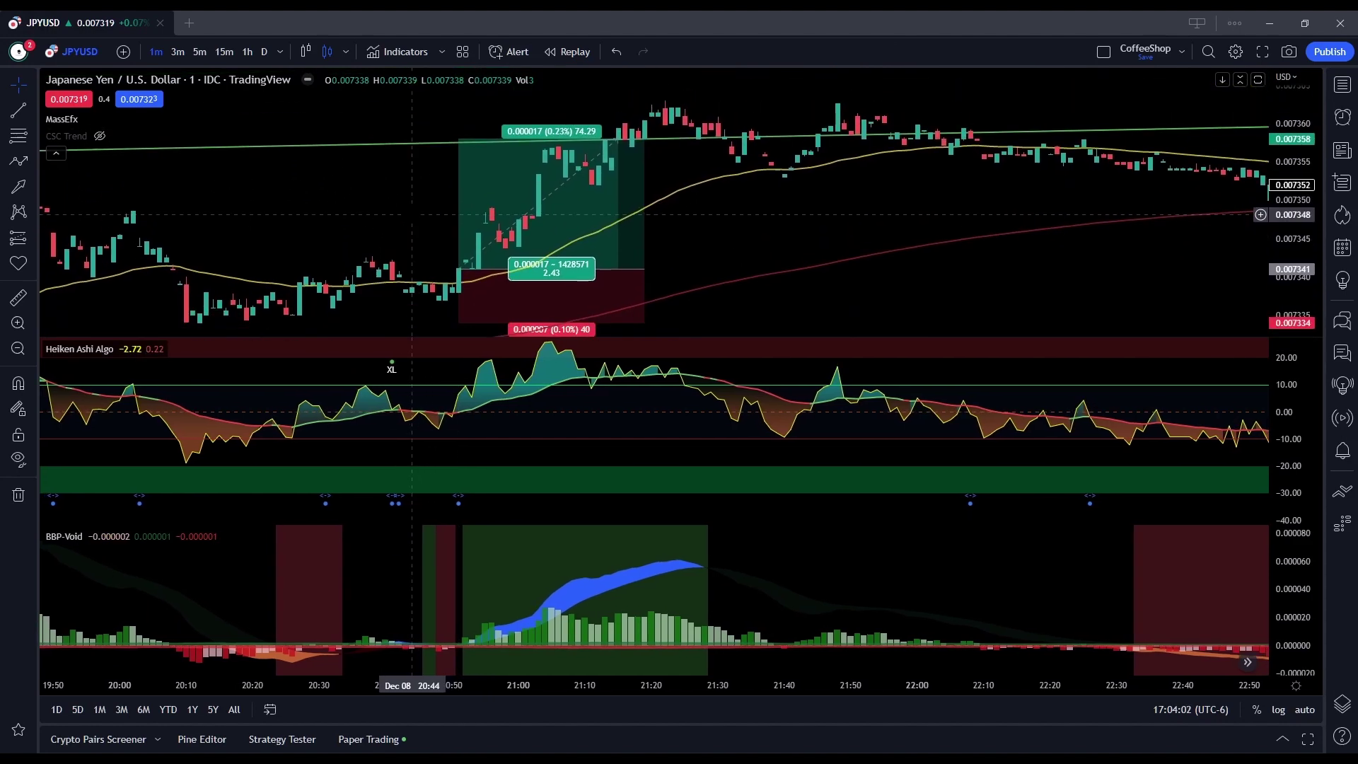
double_click(414, 215)
scroll(420, 439, up, 2)
scroll(421, 439, up, 2)
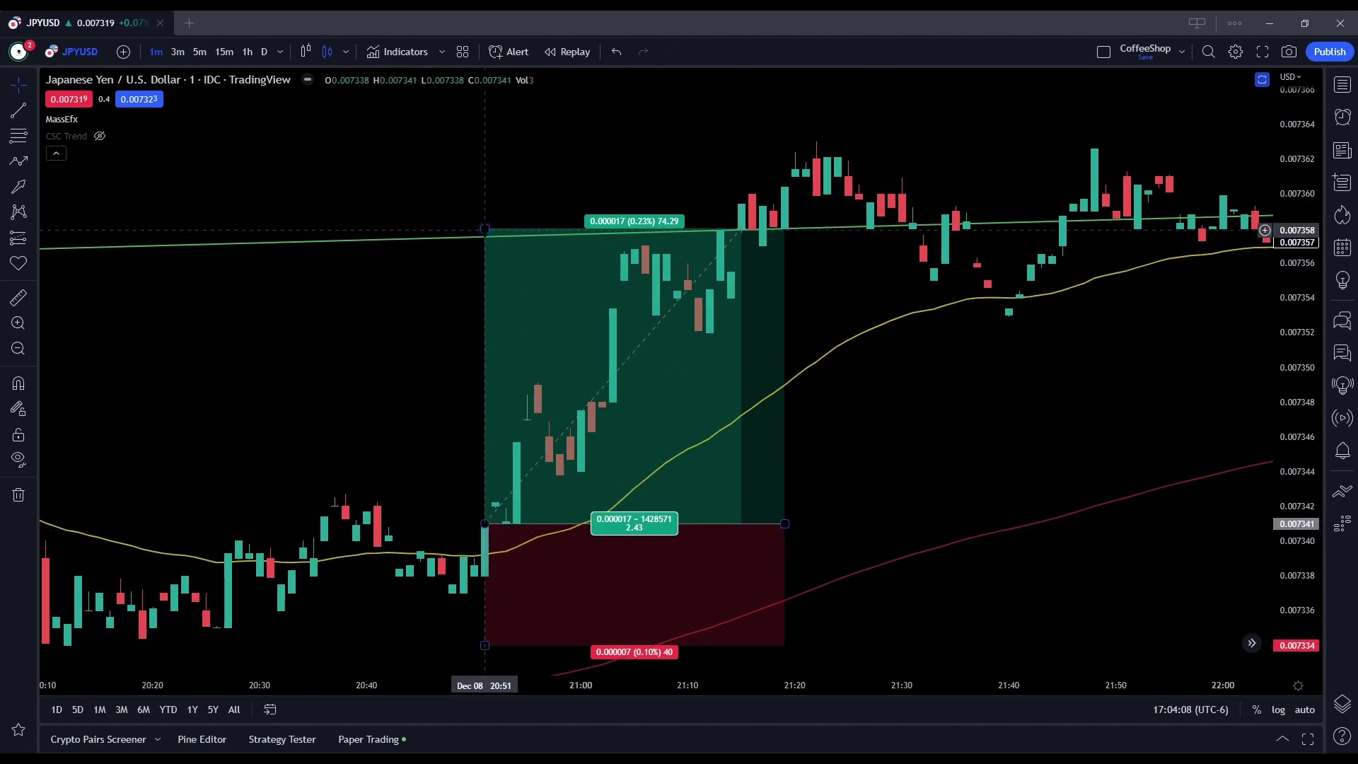
- Keep the target at 0.007358 and shorten the long position box to end around 21:15
drag(484, 228, 484, 211)
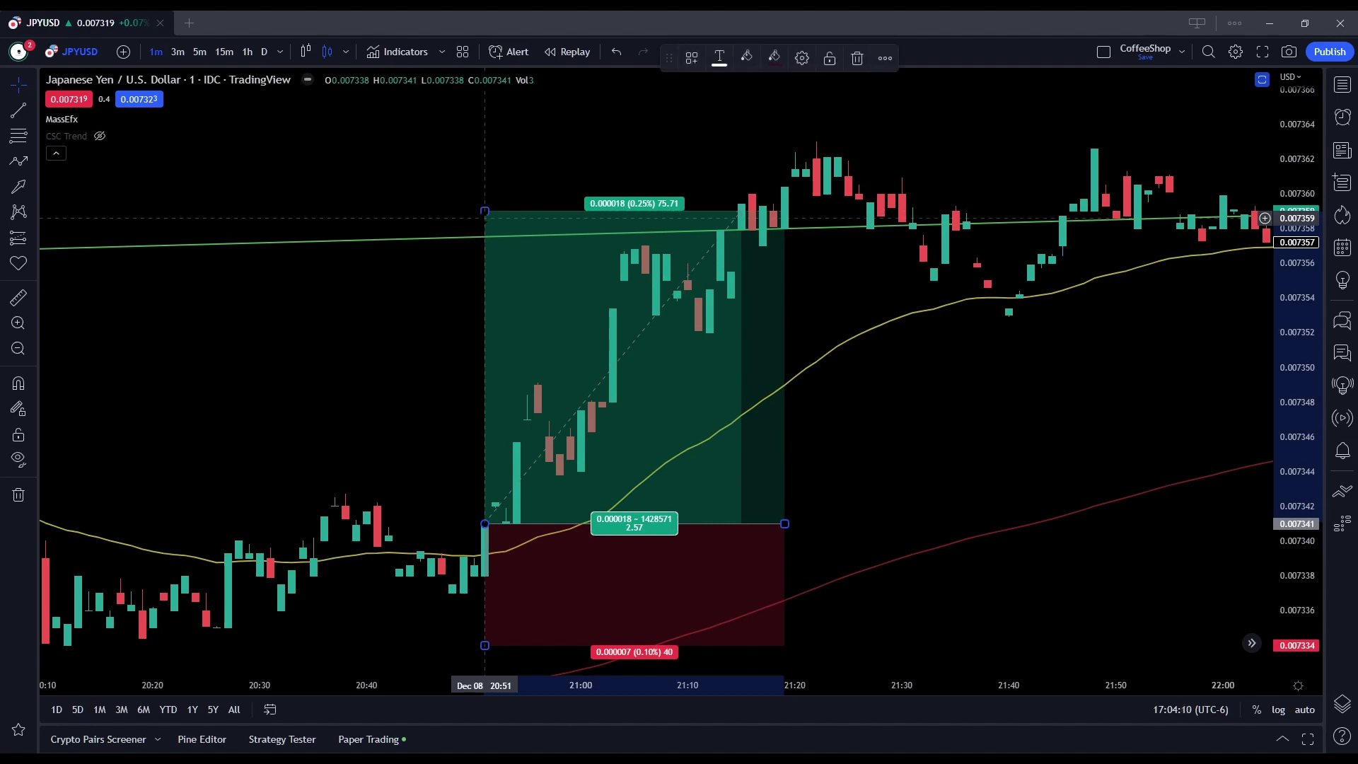
drag(454, 346, 455, 312)
drag(485, 178, 485, 194)
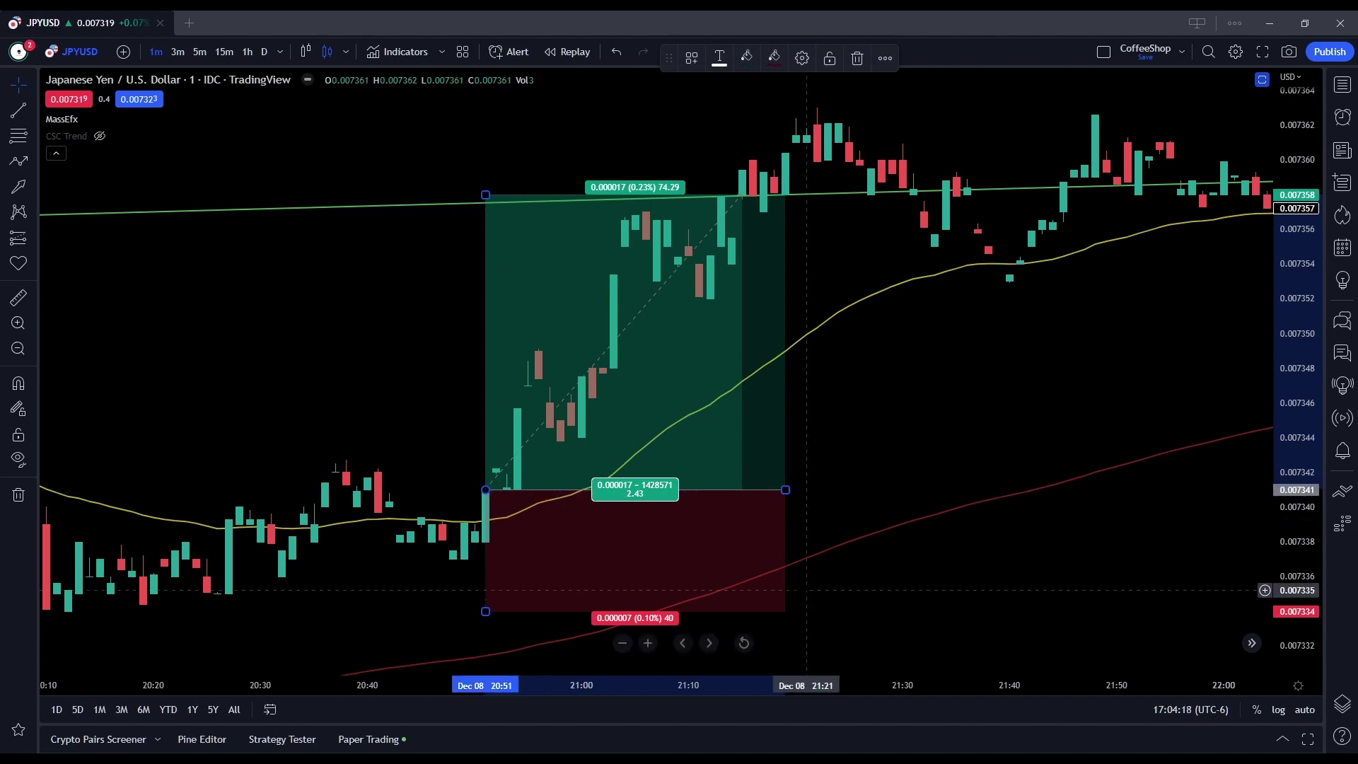
drag(785, 489, 742, 490)
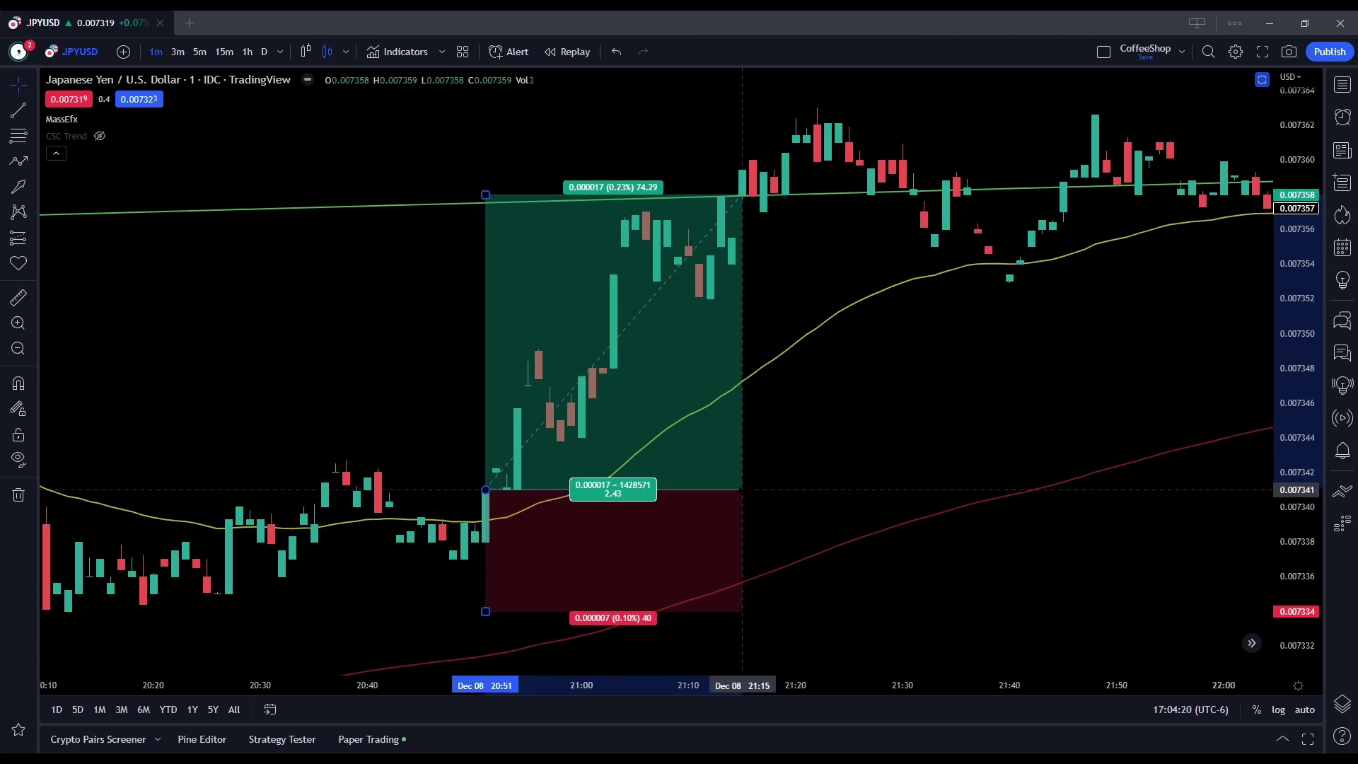
click(443, 371)
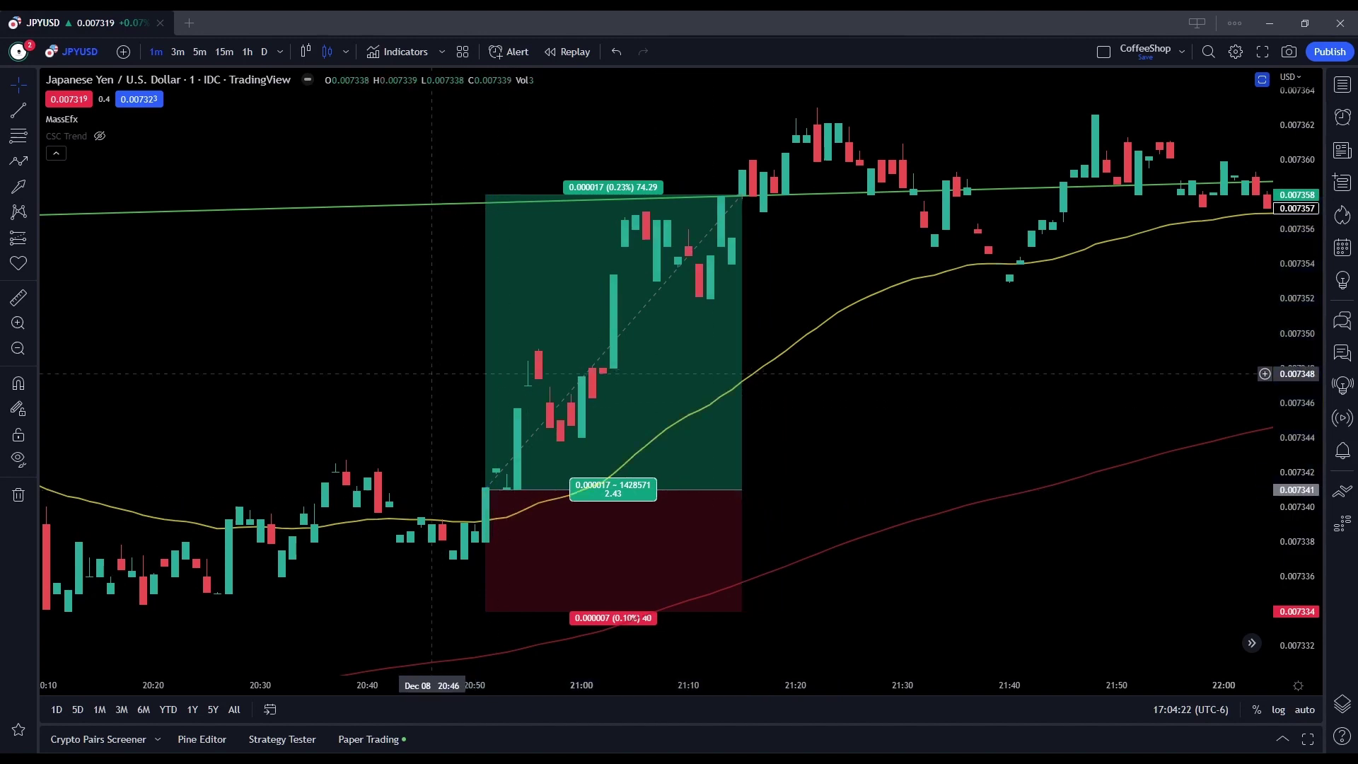